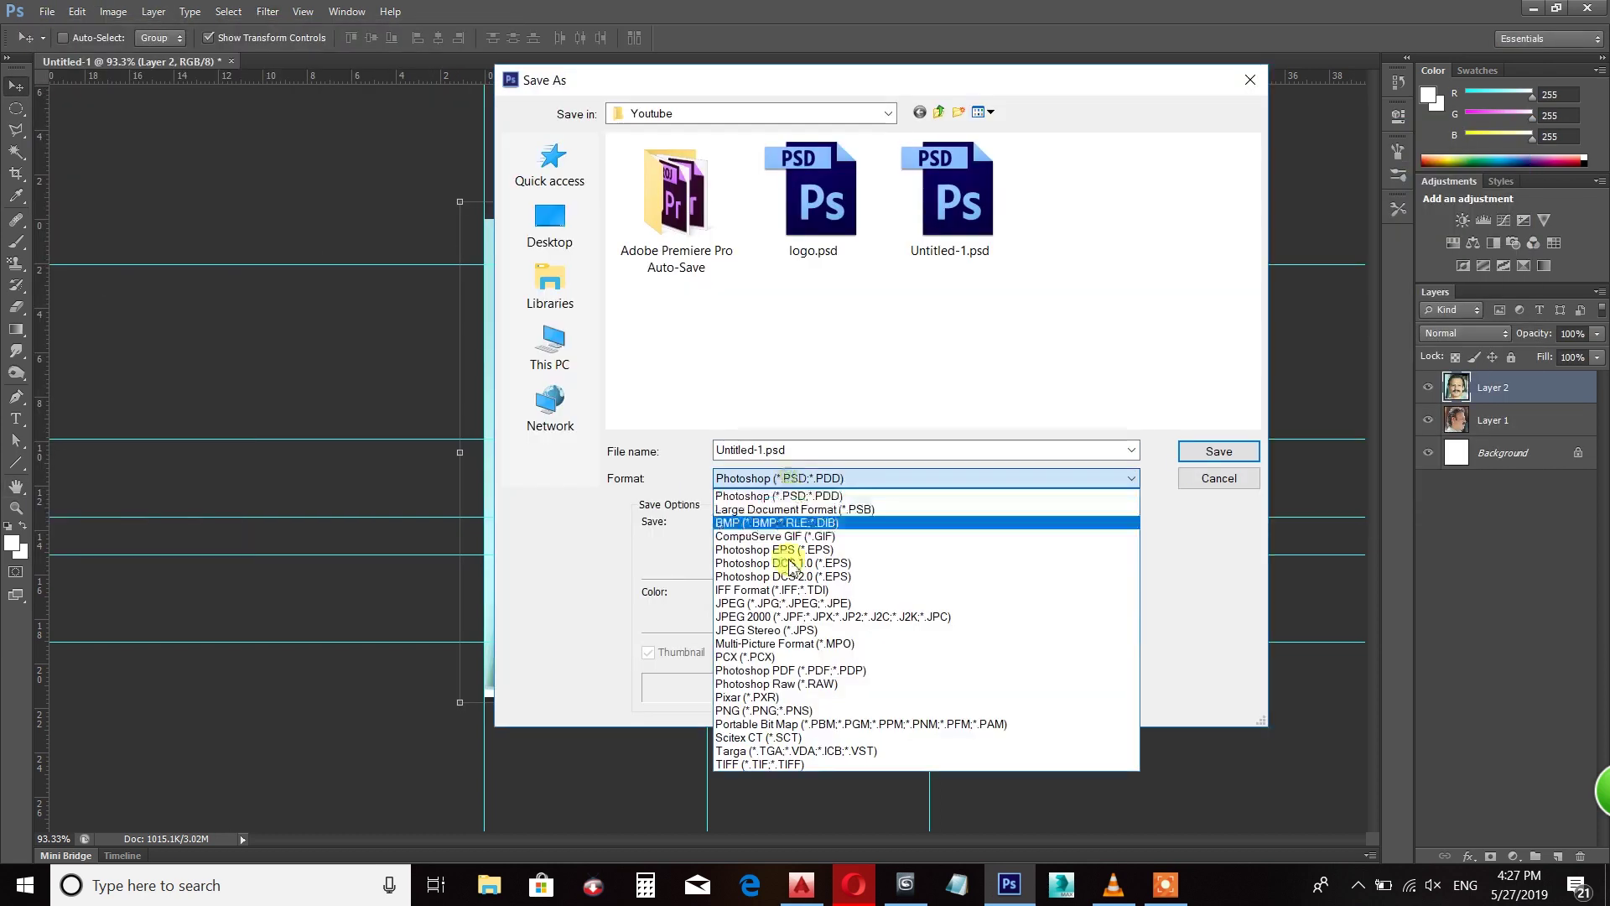
- Save the front face image as a JPEG named "boby front" in the Youtube folder
text(boby front)
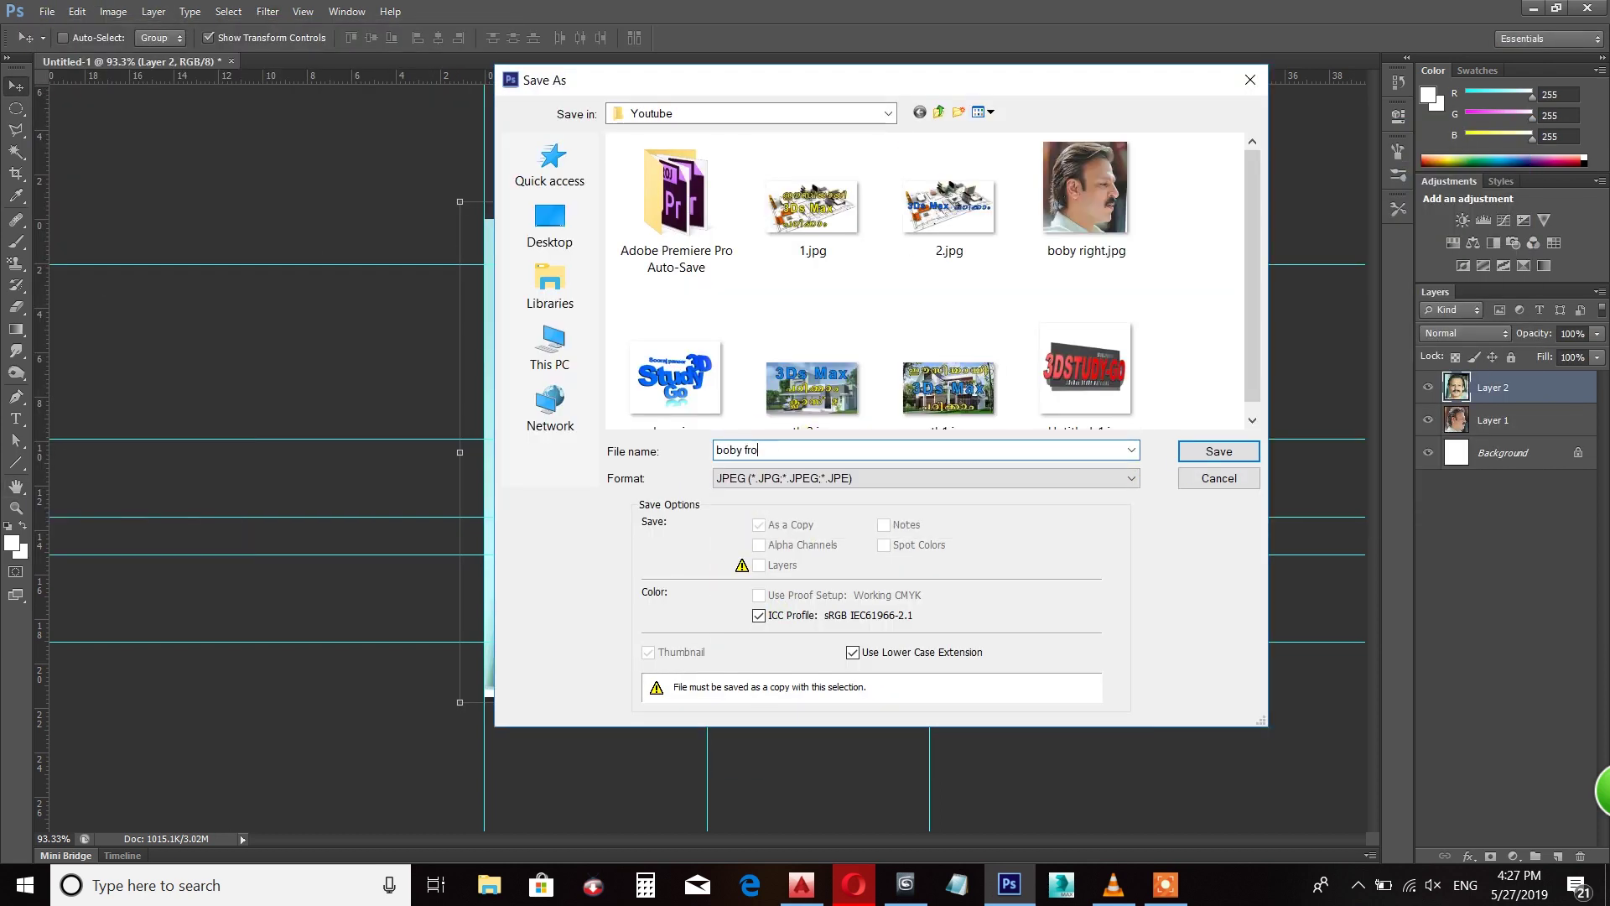
click(1190, 449)
- Switch to 3ds Max and open the viewport background settings for the Front viewport
key(alt+Tab)
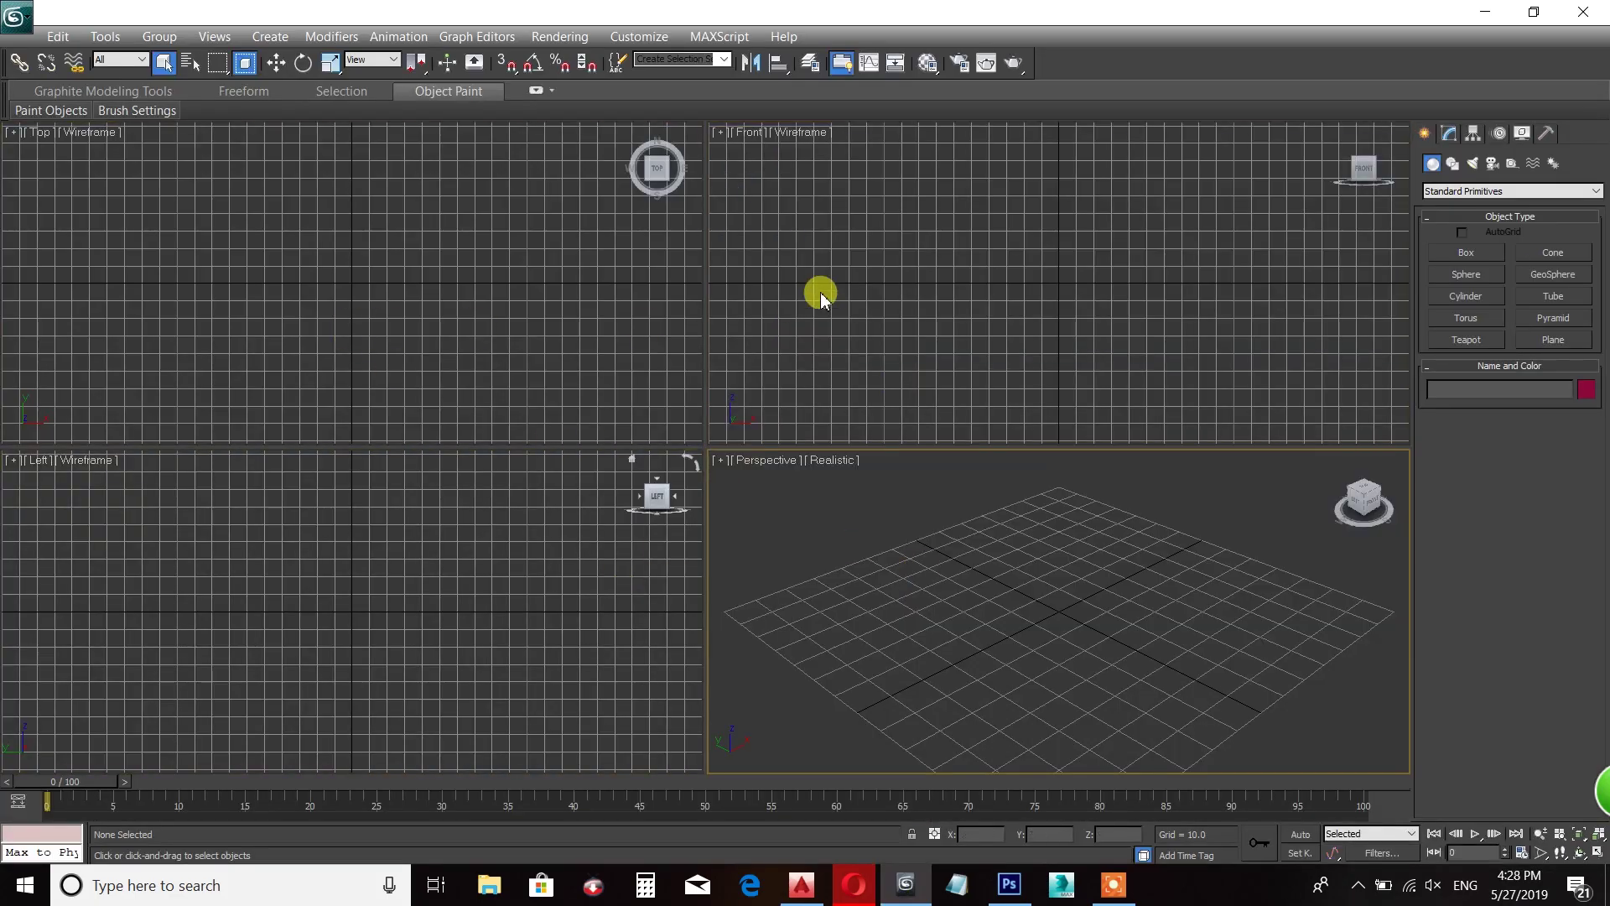
click(890, 263)
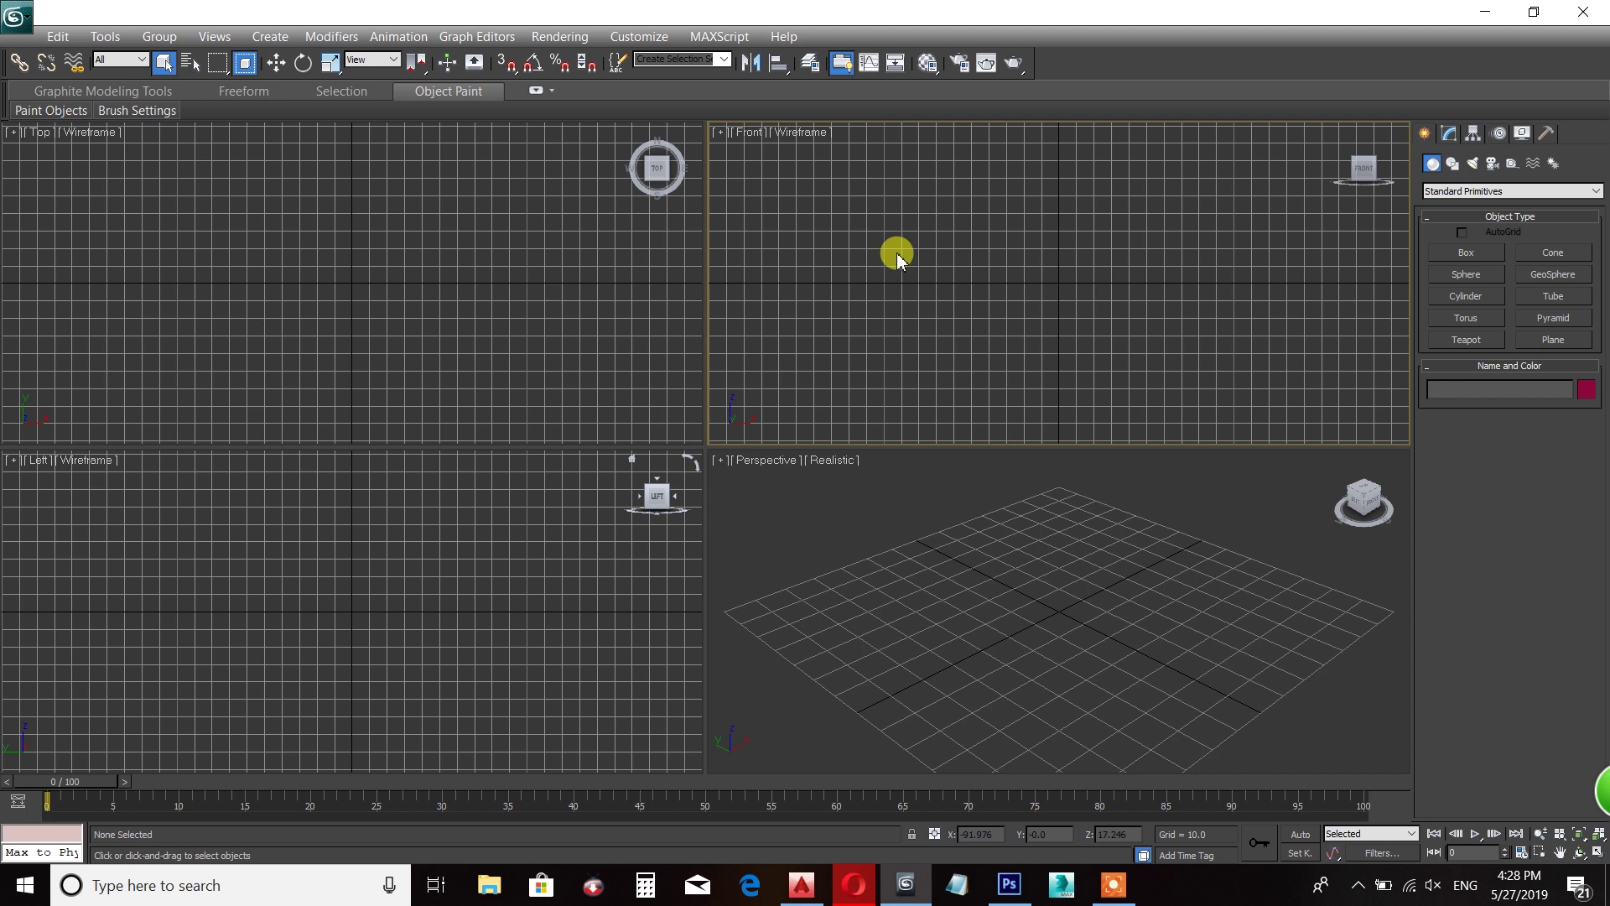
click(217, 36)
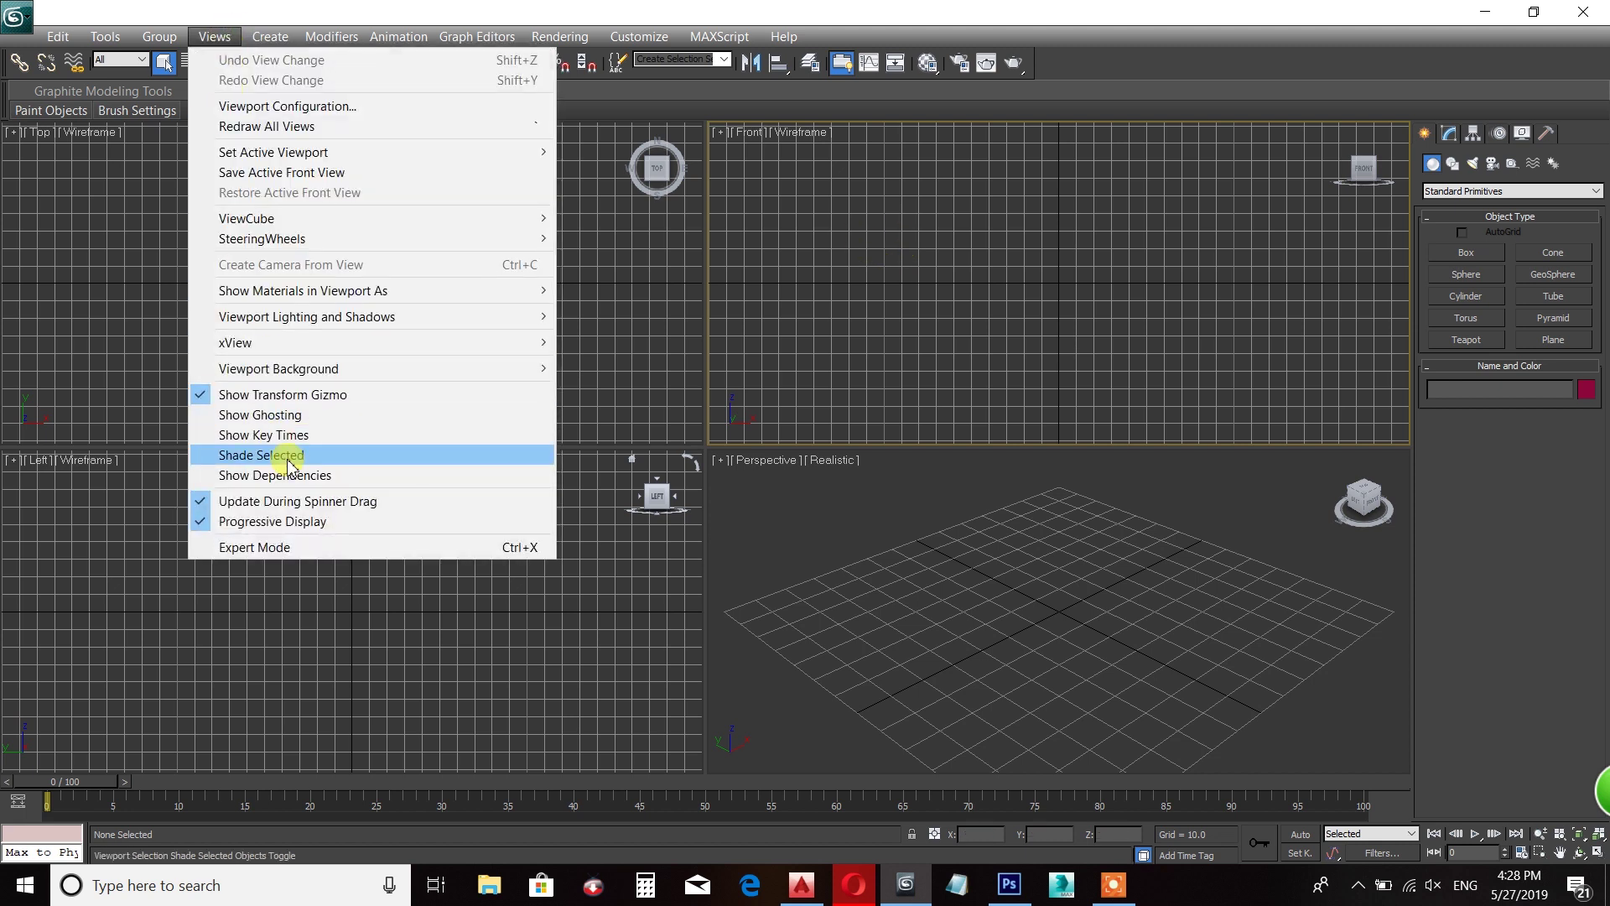
mouse_move(537, 373)
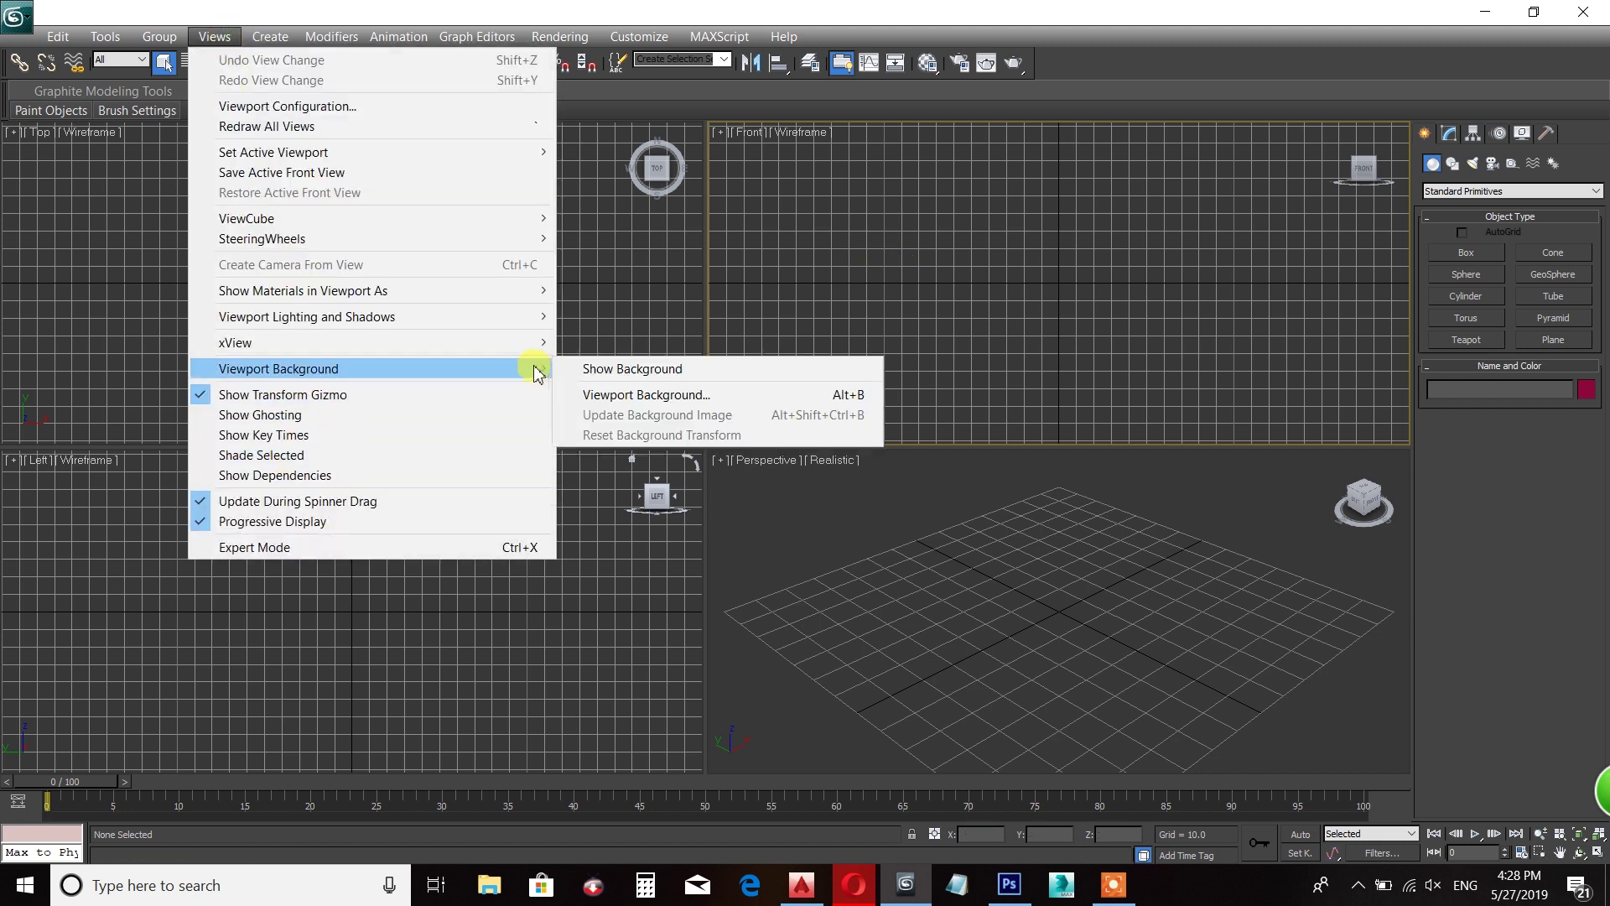
click(745, 401)
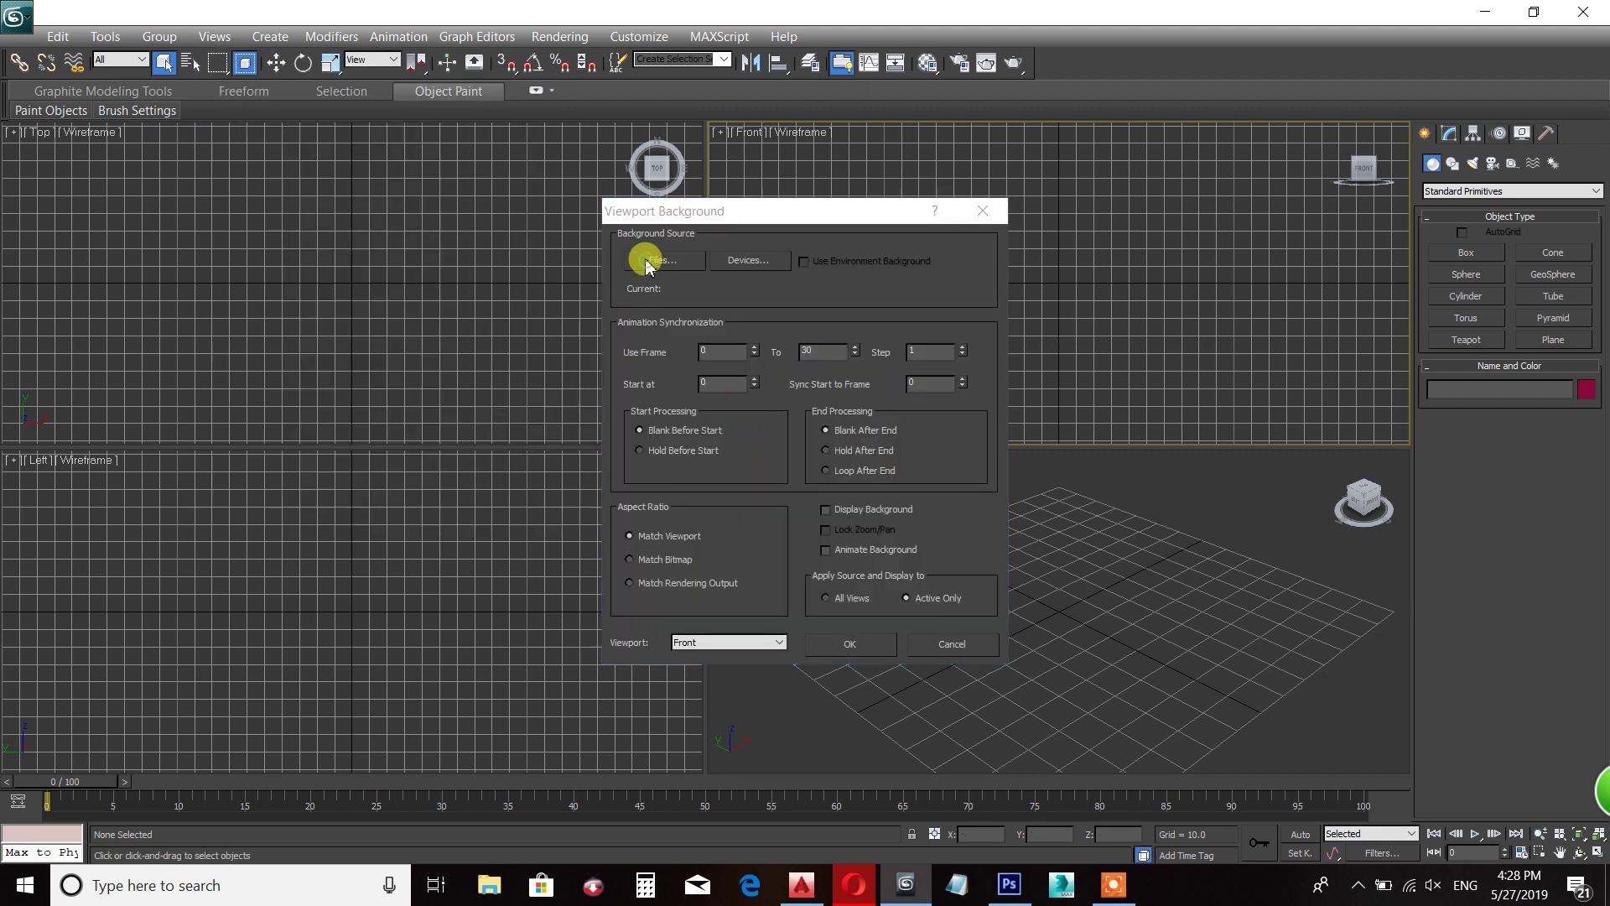
- Load boby front.jpg from the Youtube folder on drive E: as the Front viewport's background source
click(644, 261)
click(755, 114)
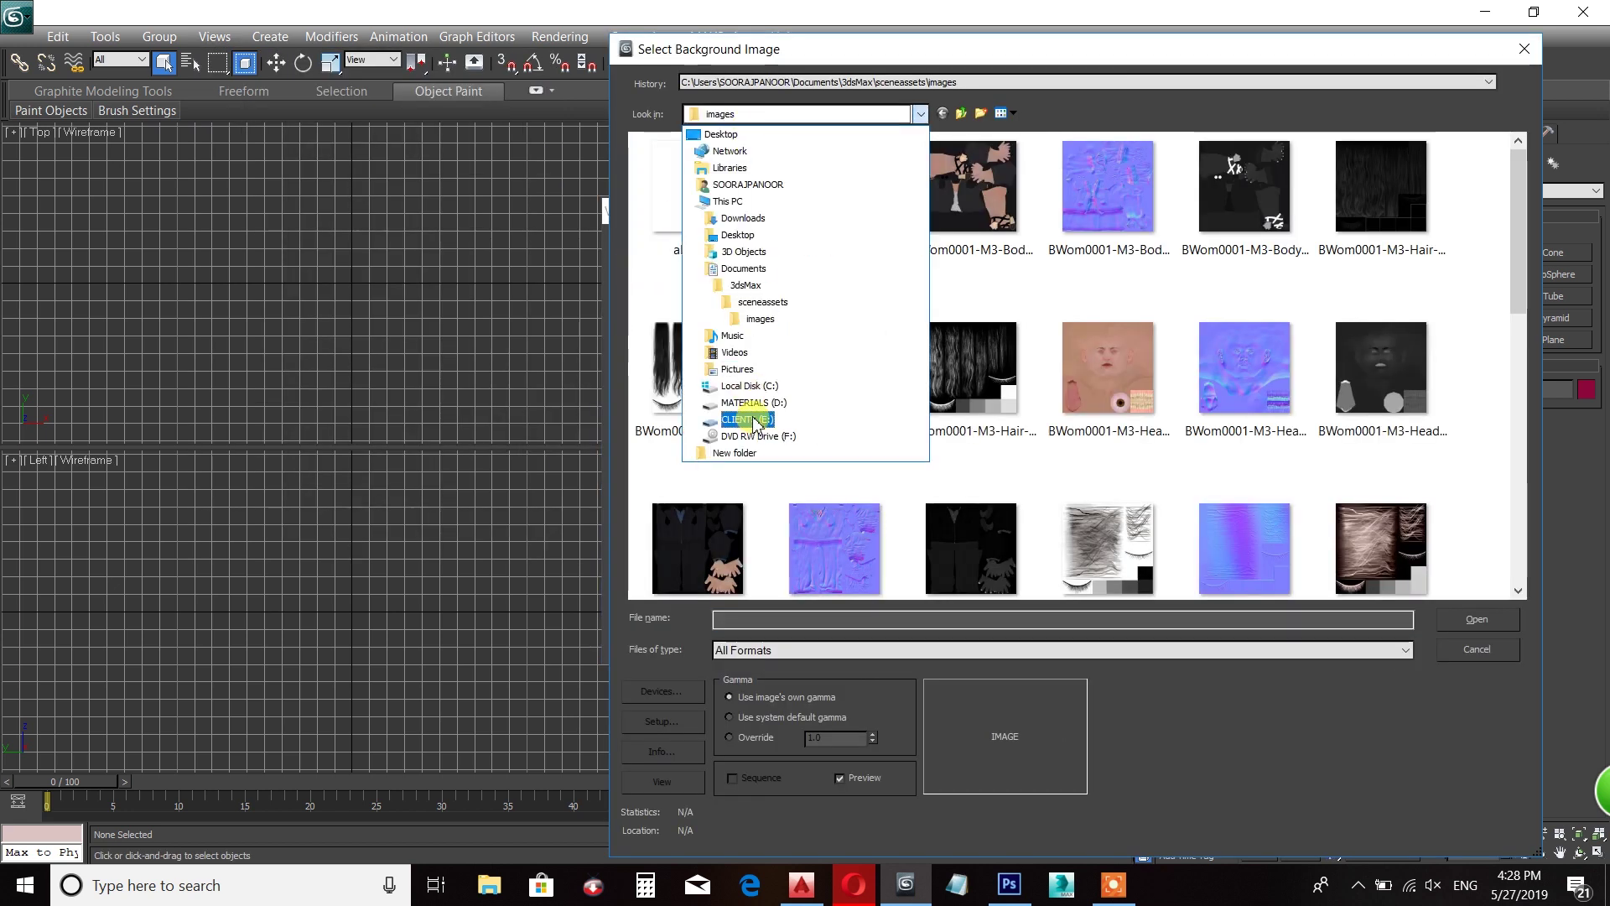
click(754, 421)
scroll(738, 394, down, 15)
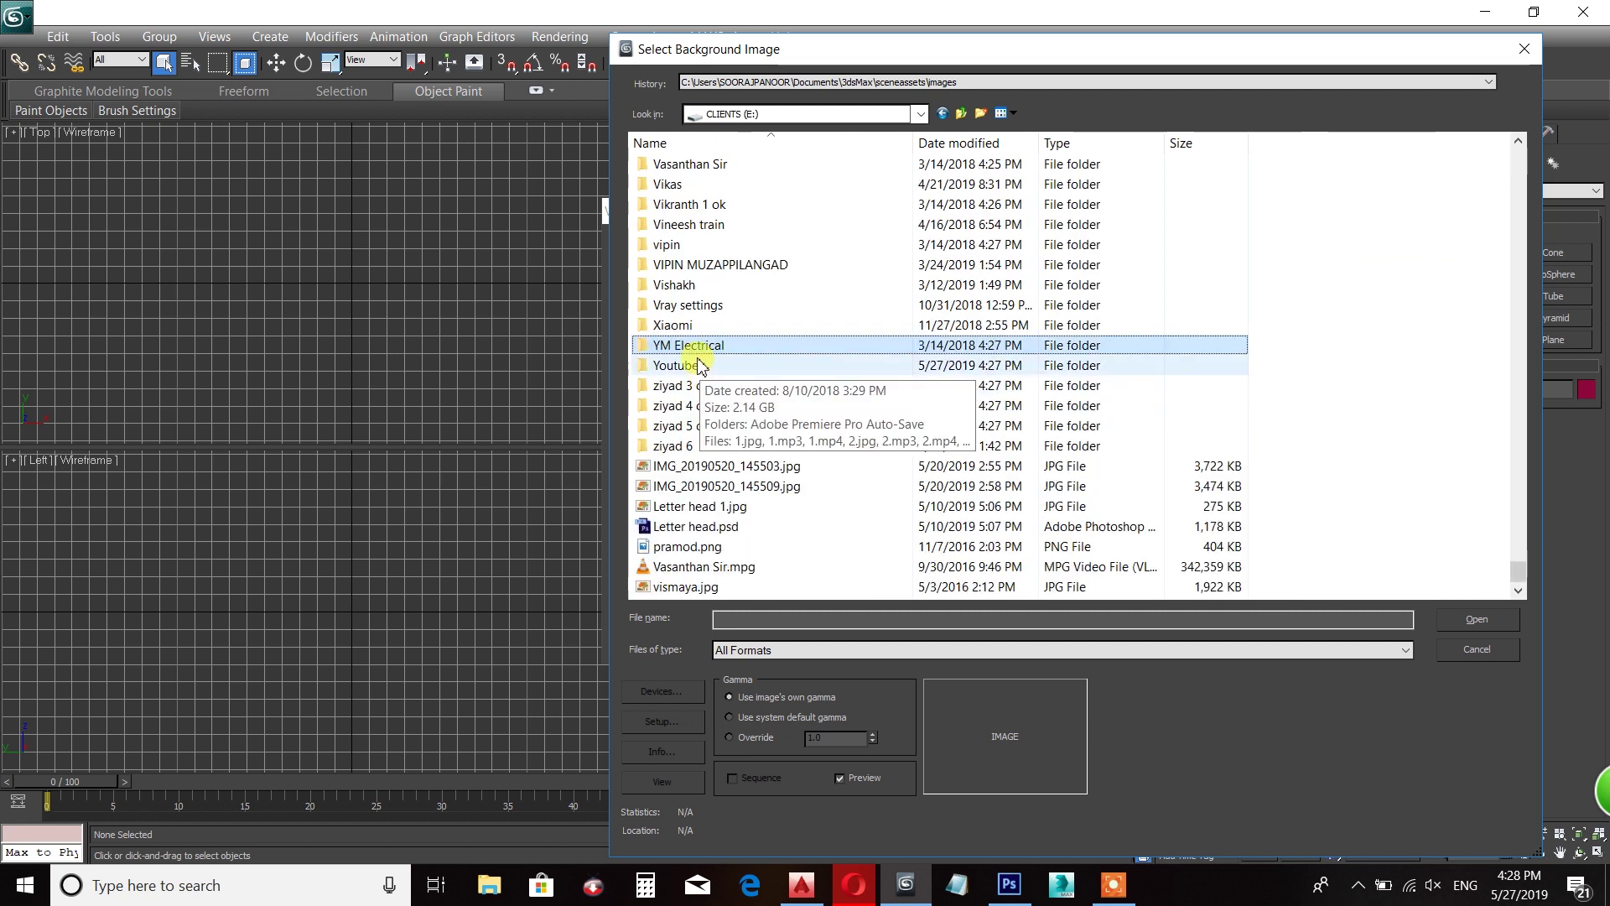
double_click(696, 365)
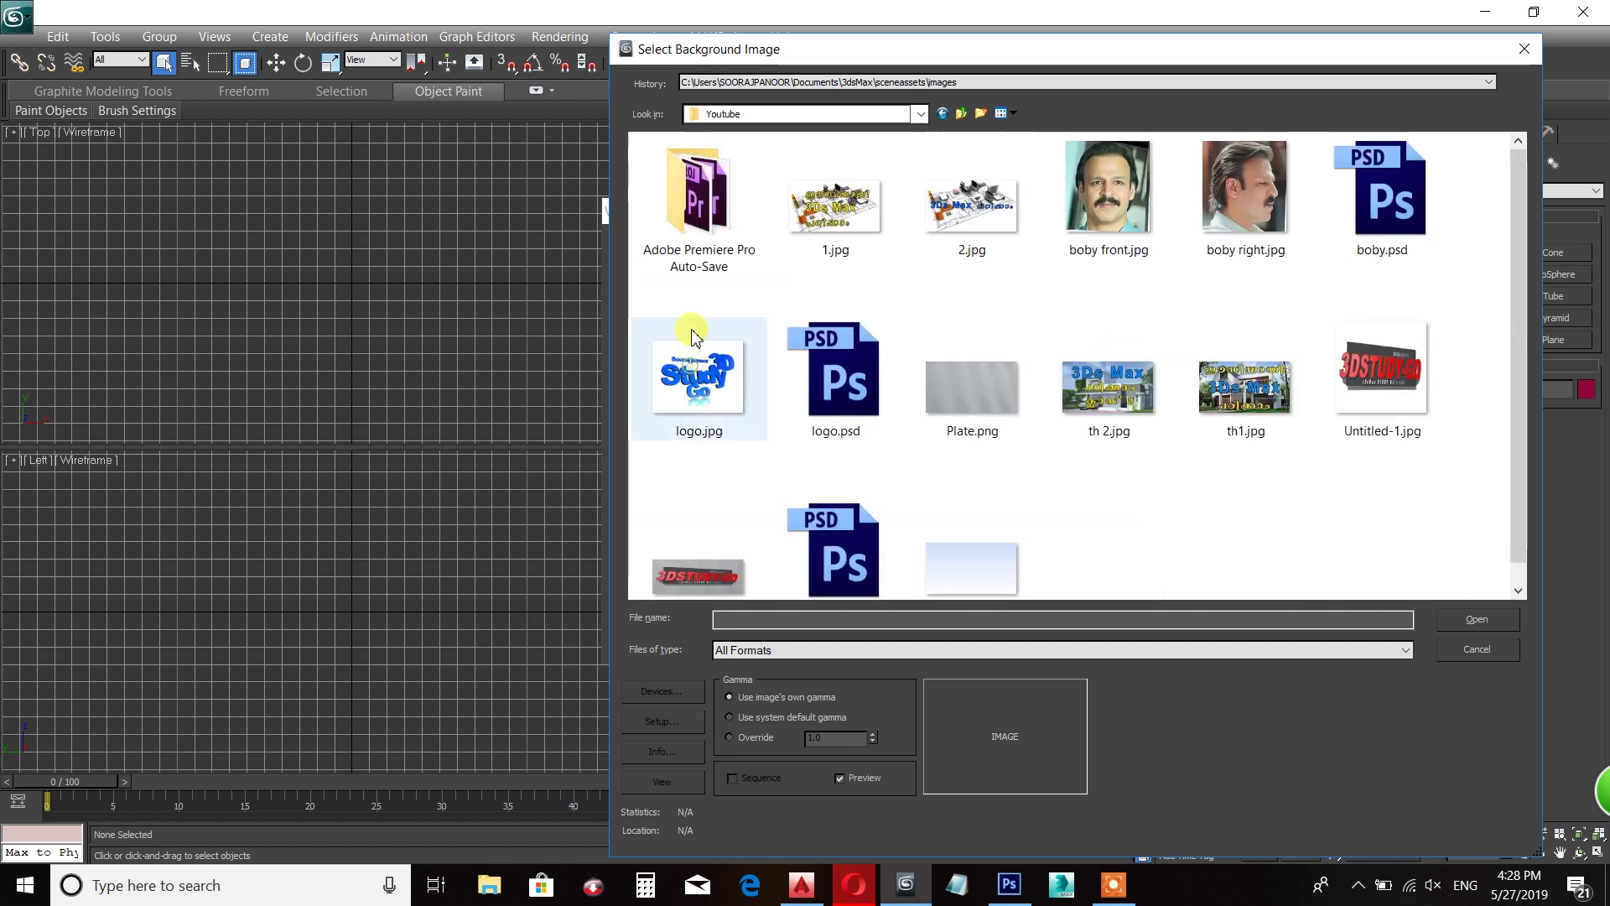
click(1105, 216)
click(1479, 621)
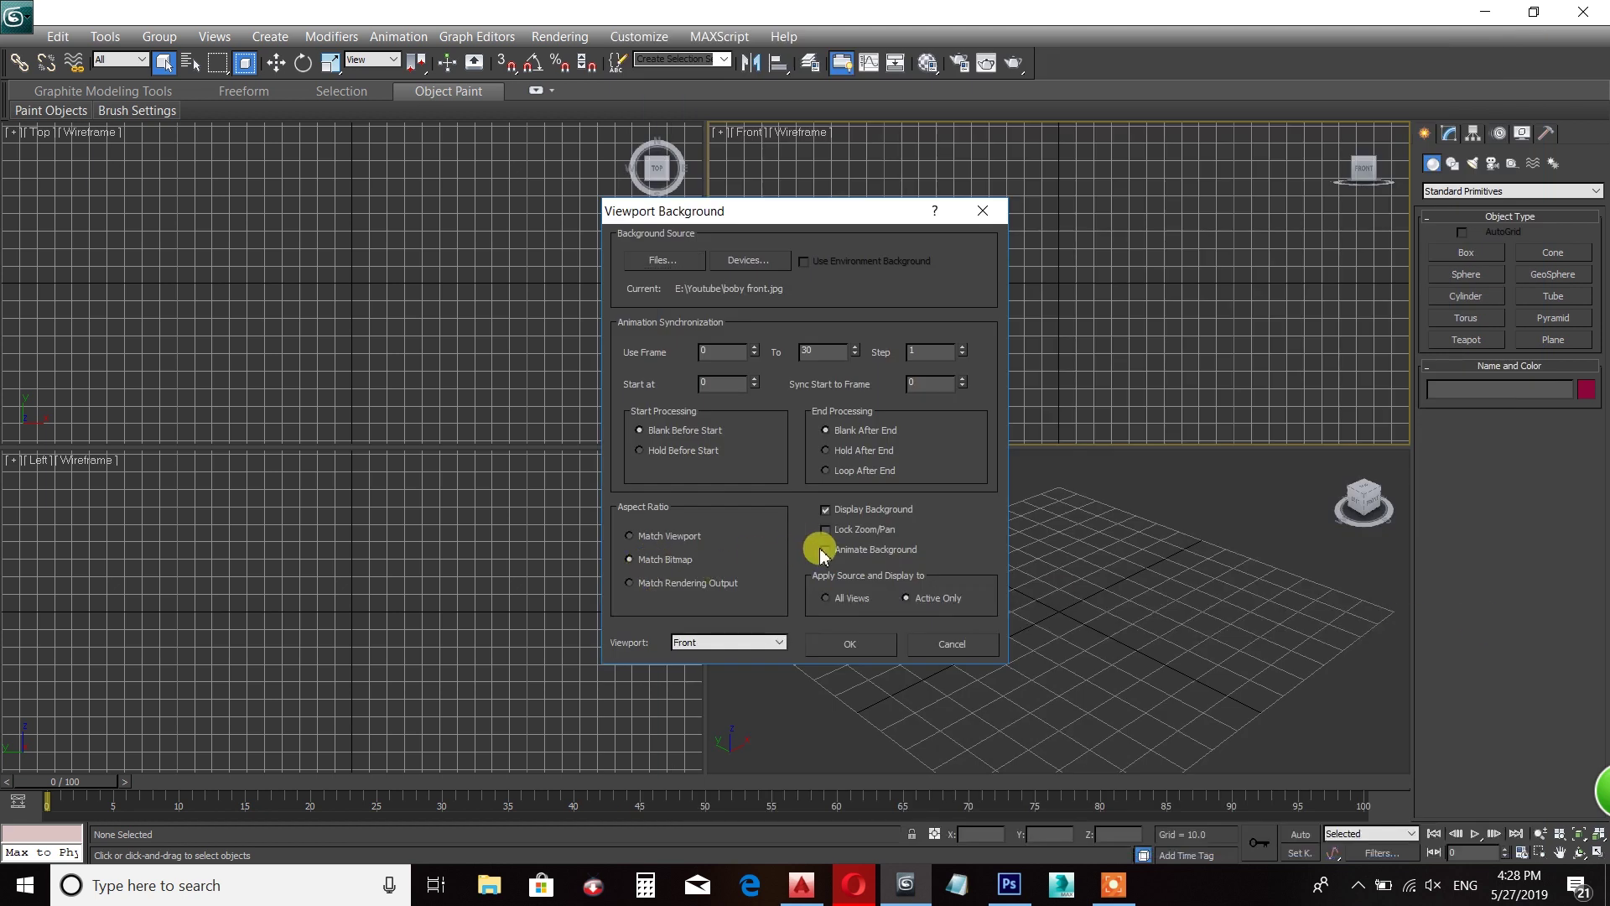
- Match the background's aspect ratio to the bitmap, enable Lock Zoom/Pan, and apply it to the Front viewport
click(702, 559)
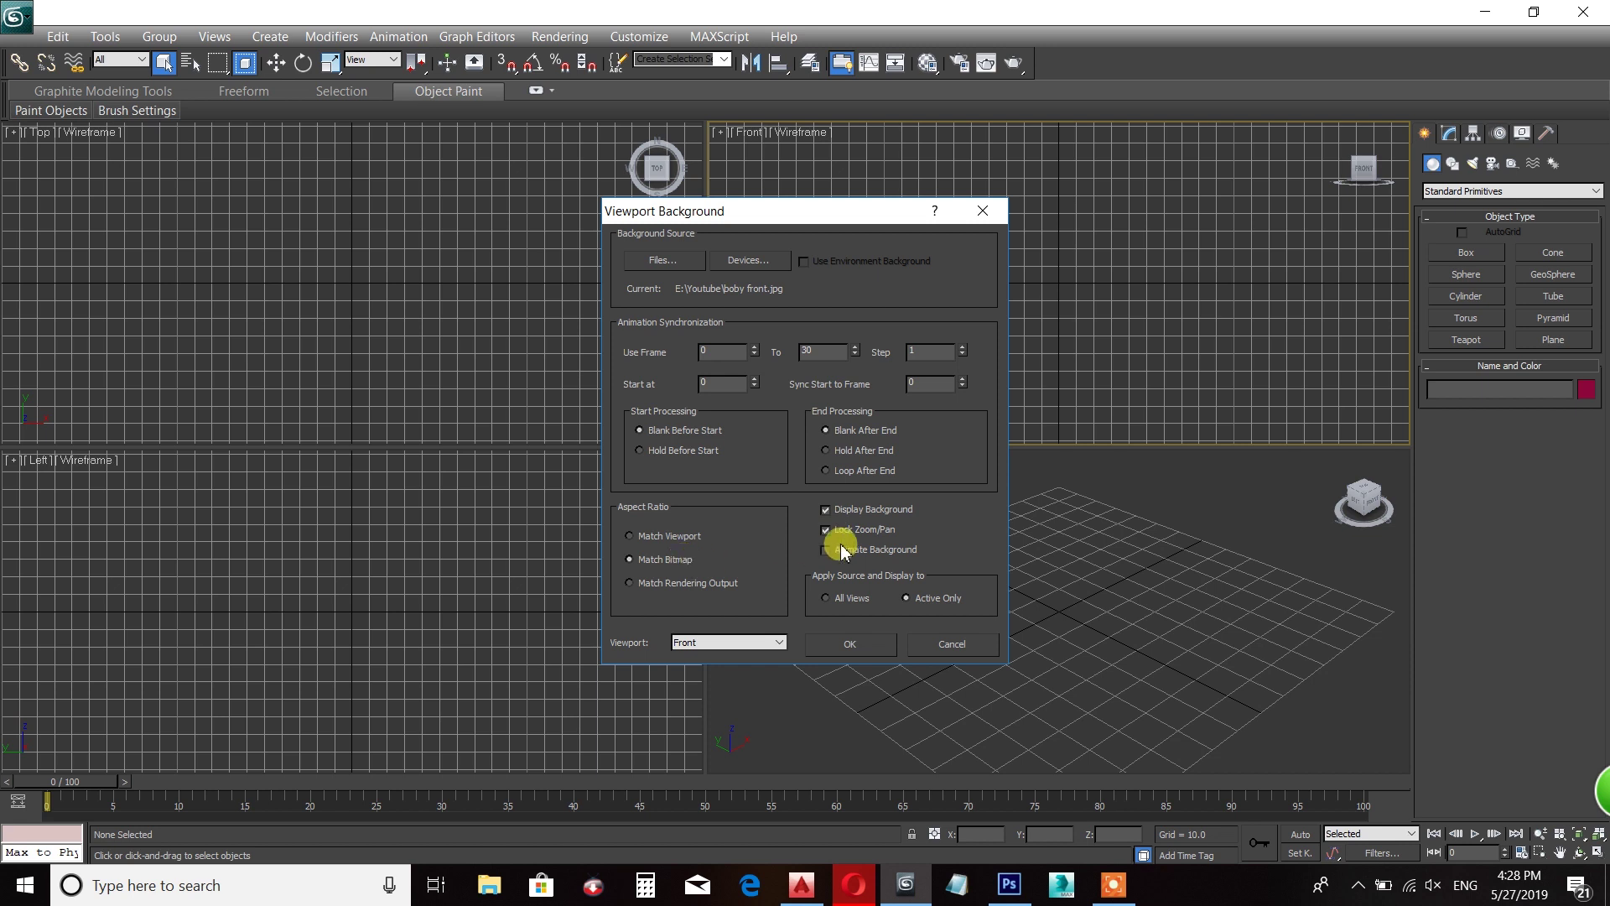
click(850, 644)
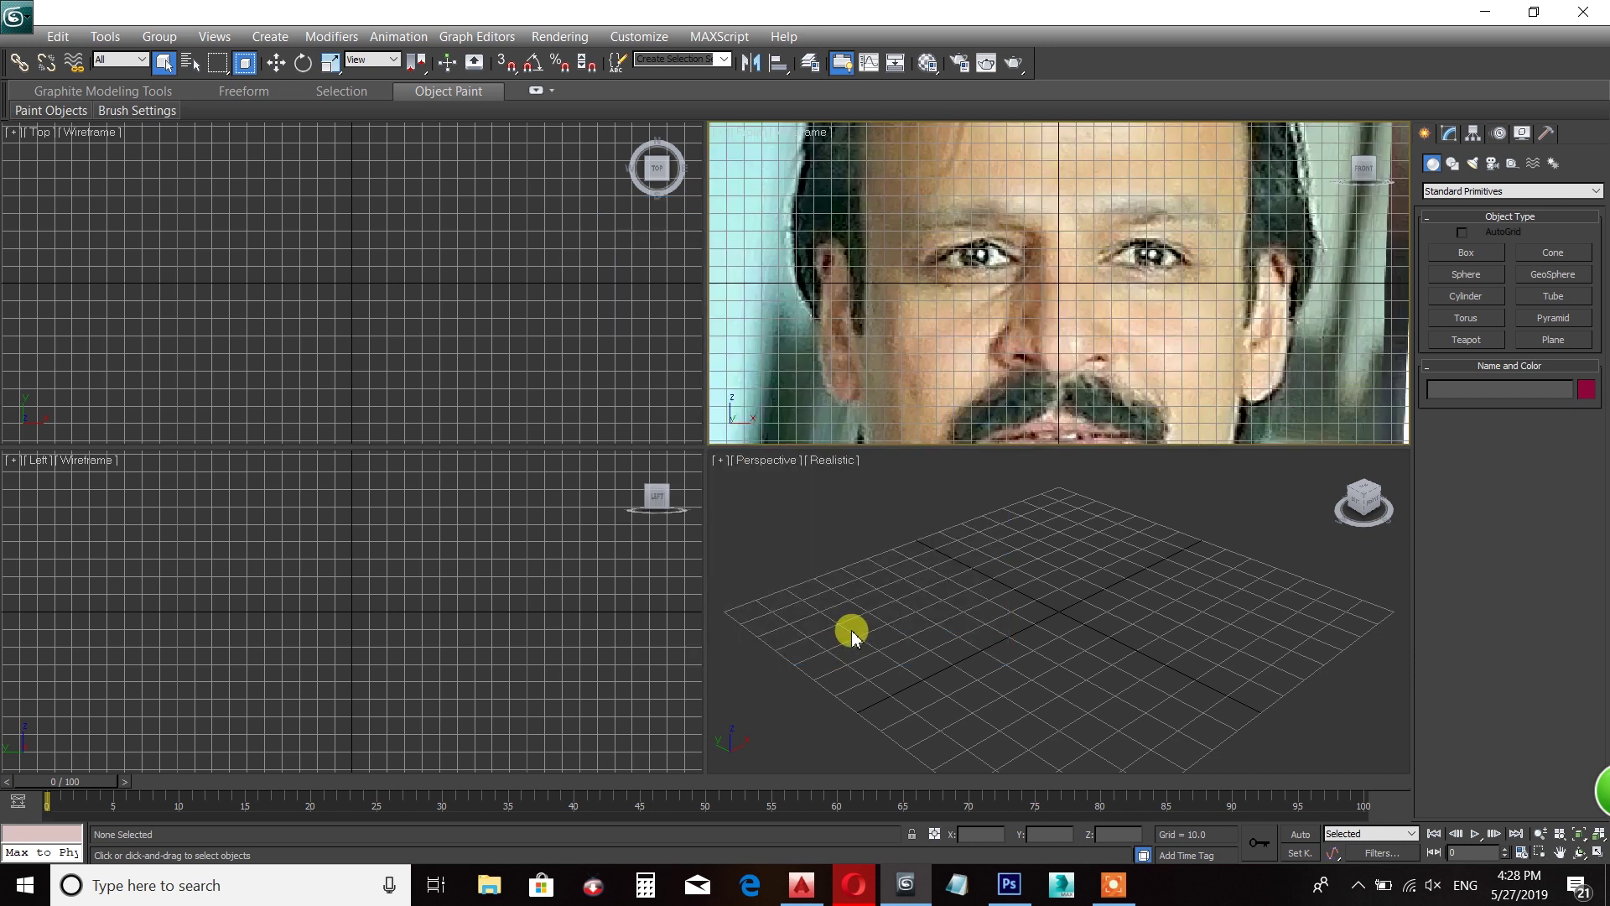
- Change the Top viewport to a Left view and open its viewport background settings
click(395, 330)
key(l)
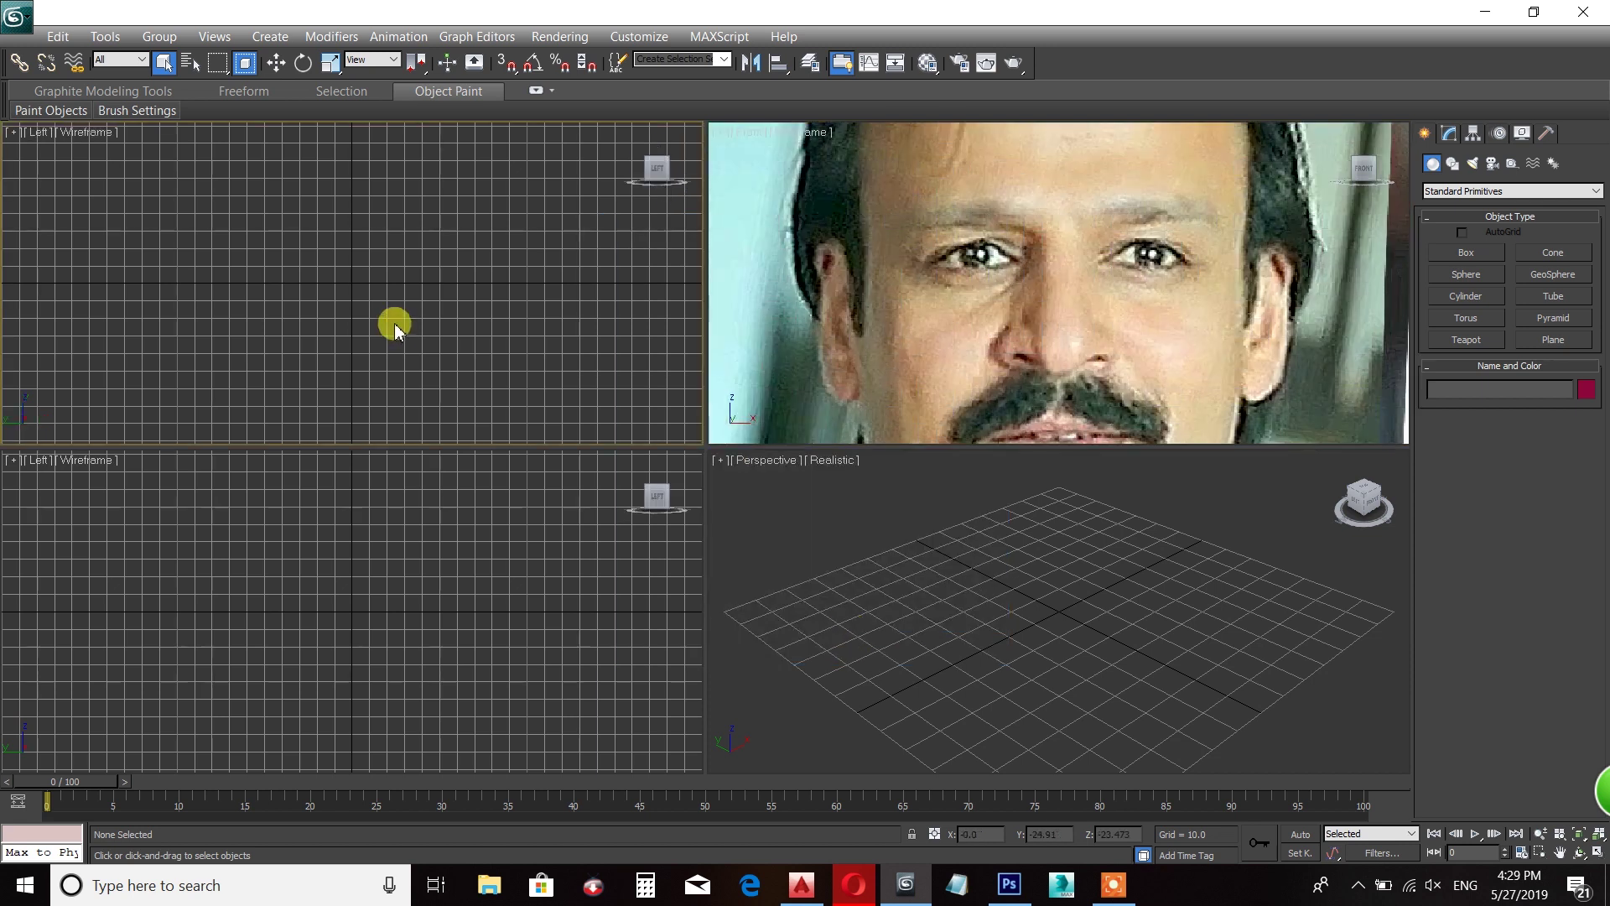
key(alt+b)
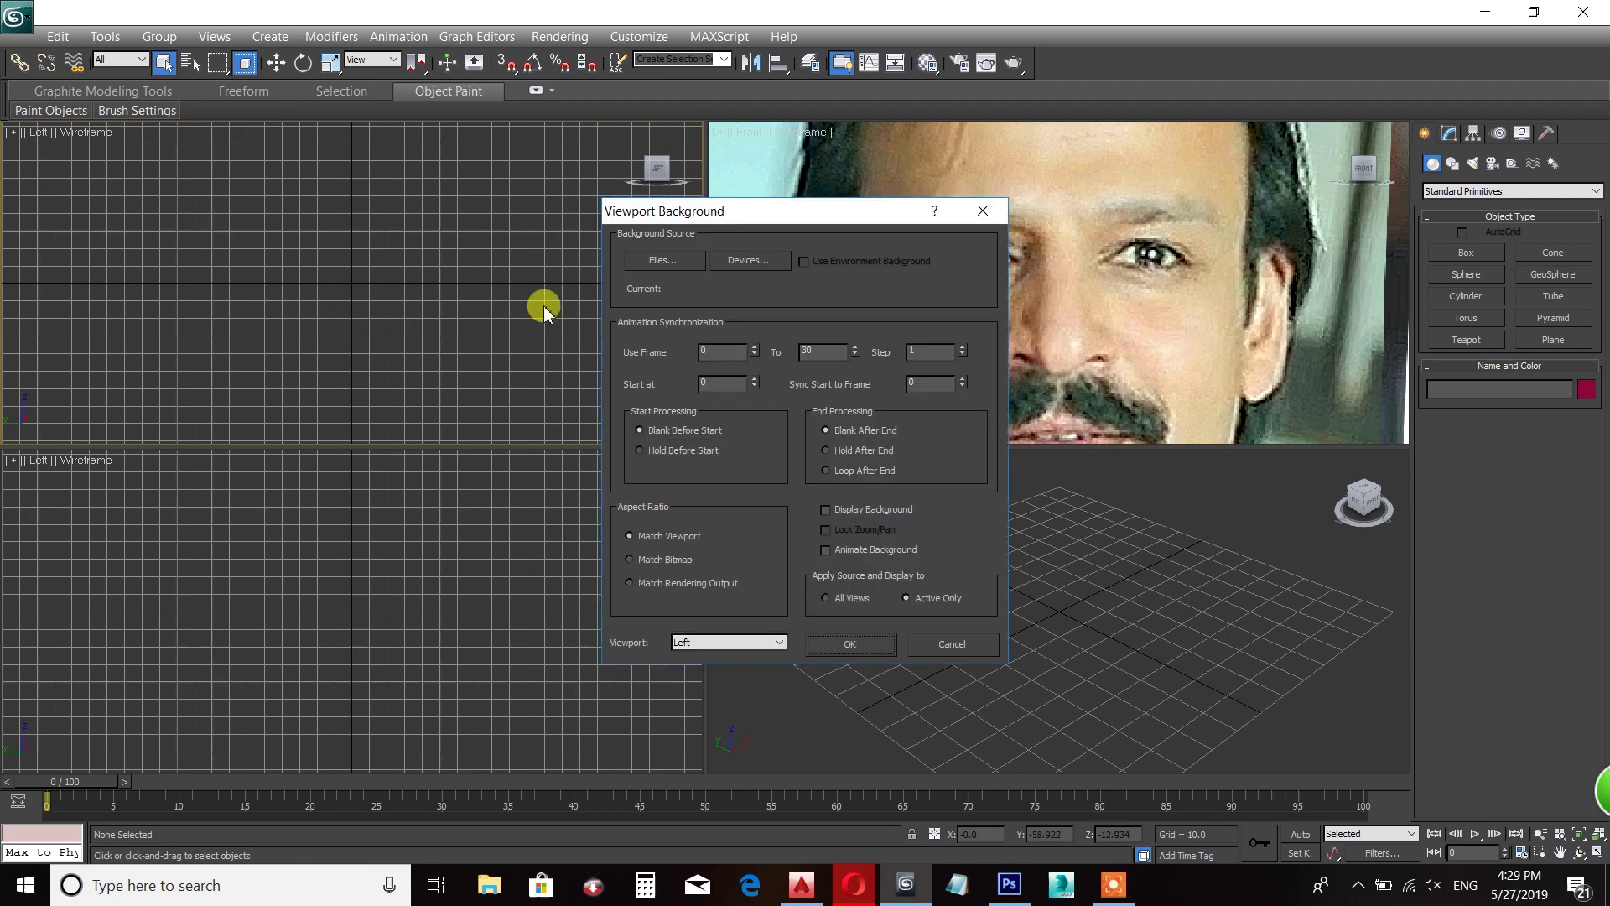
- Display boby right.jpg from E:\Youtube as the Left view's background and enlarge the two reference viewports vertically
click(665, 263)
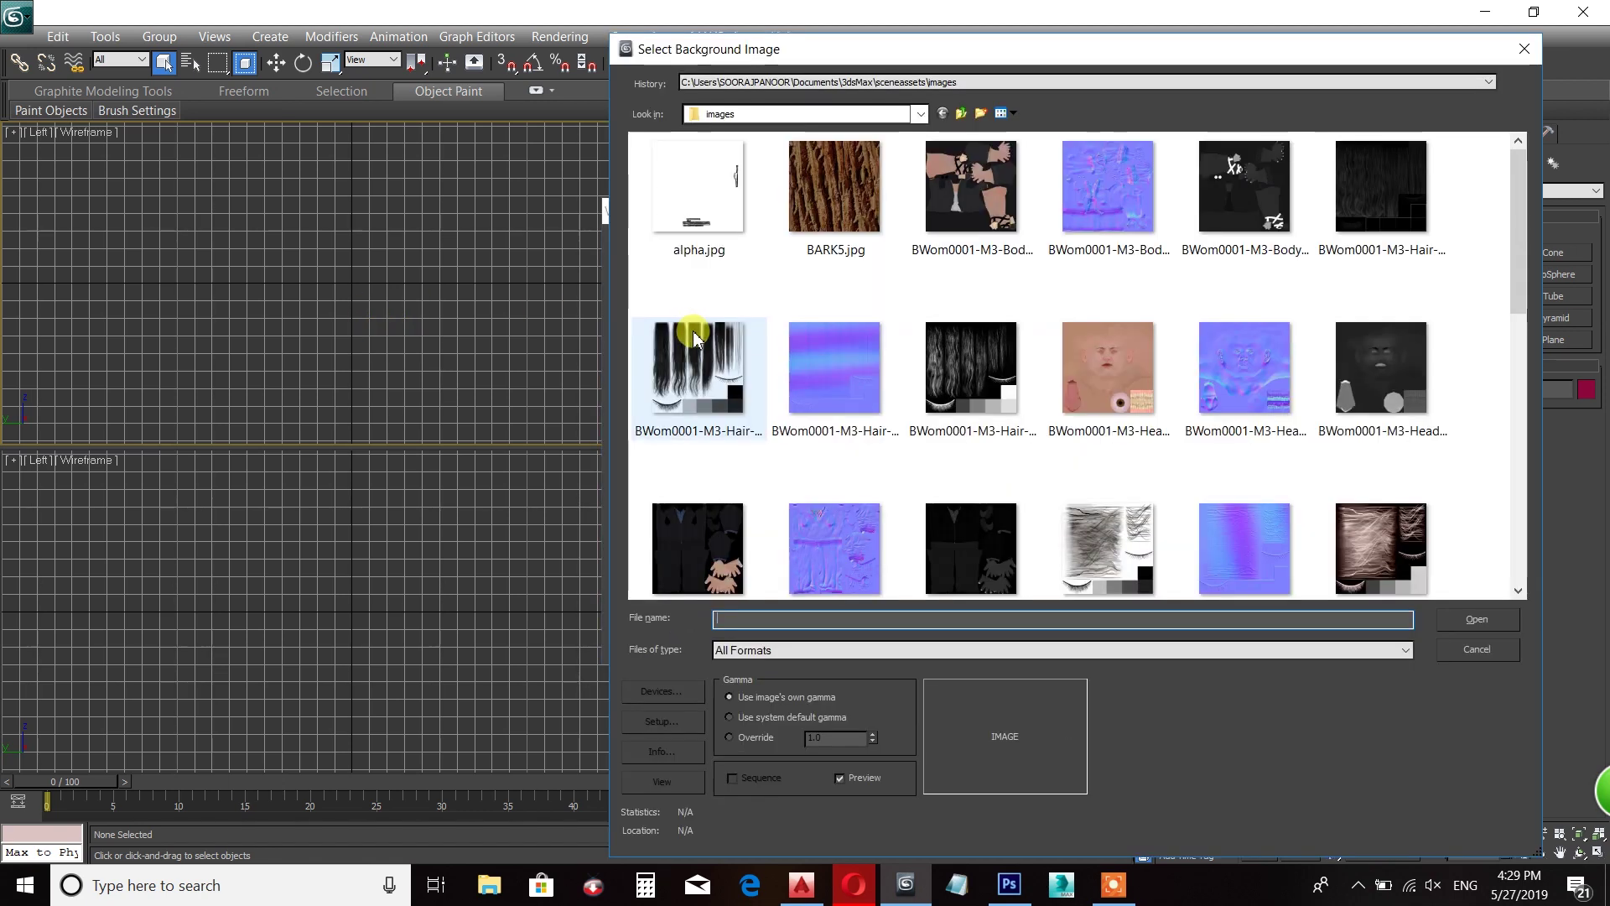
click(849, 82)
click(848, 109)
click(1246, 193)
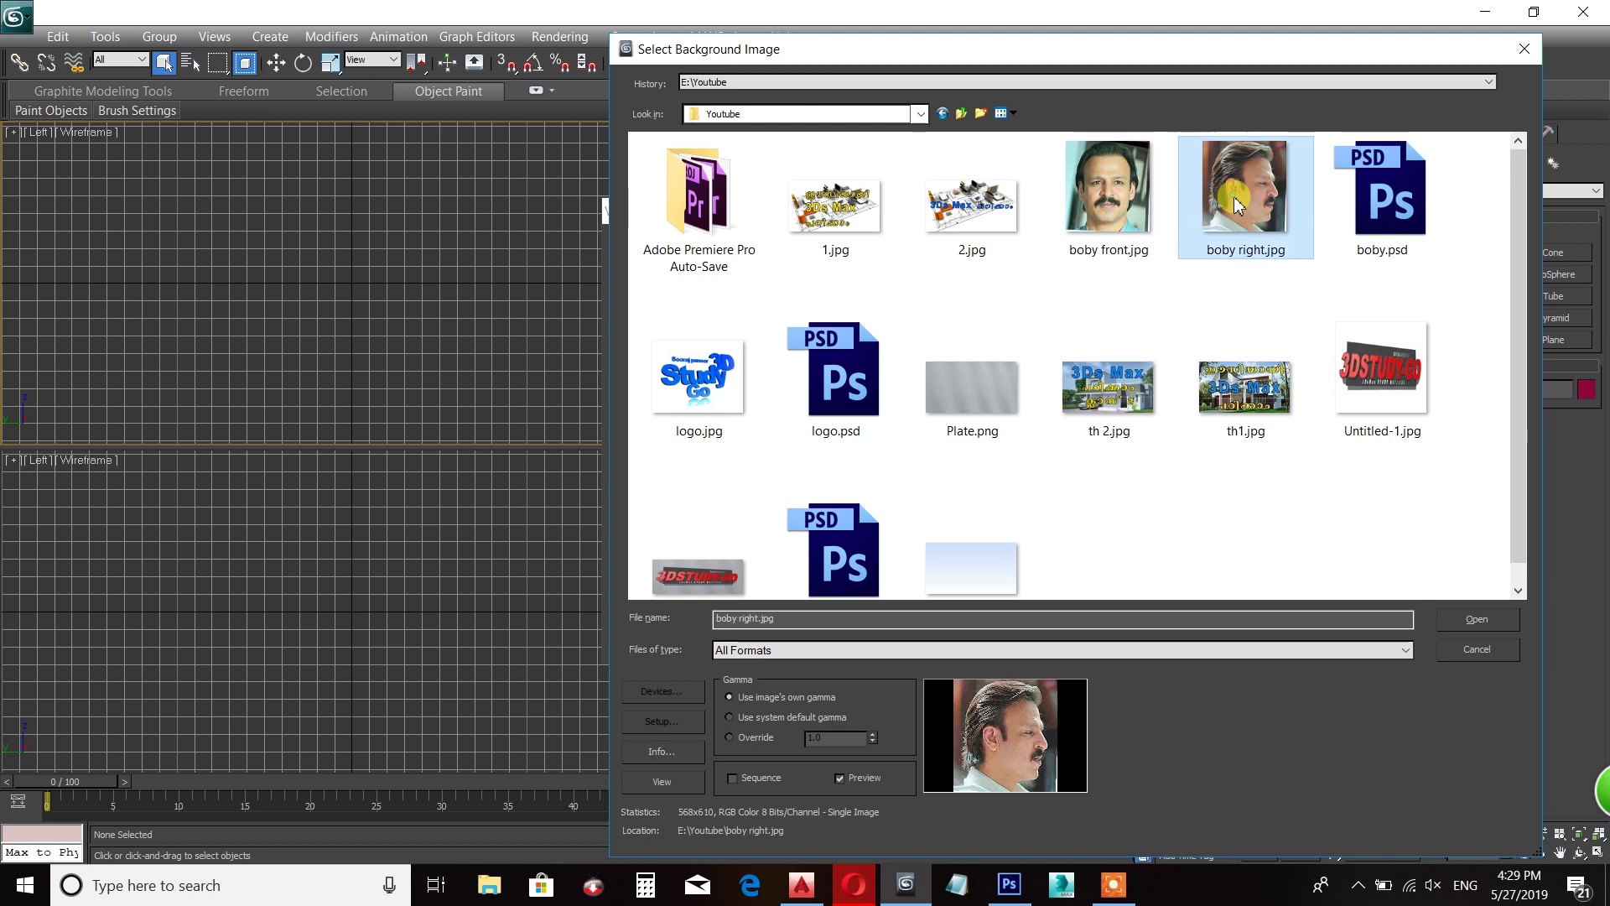
click(1453, 622)
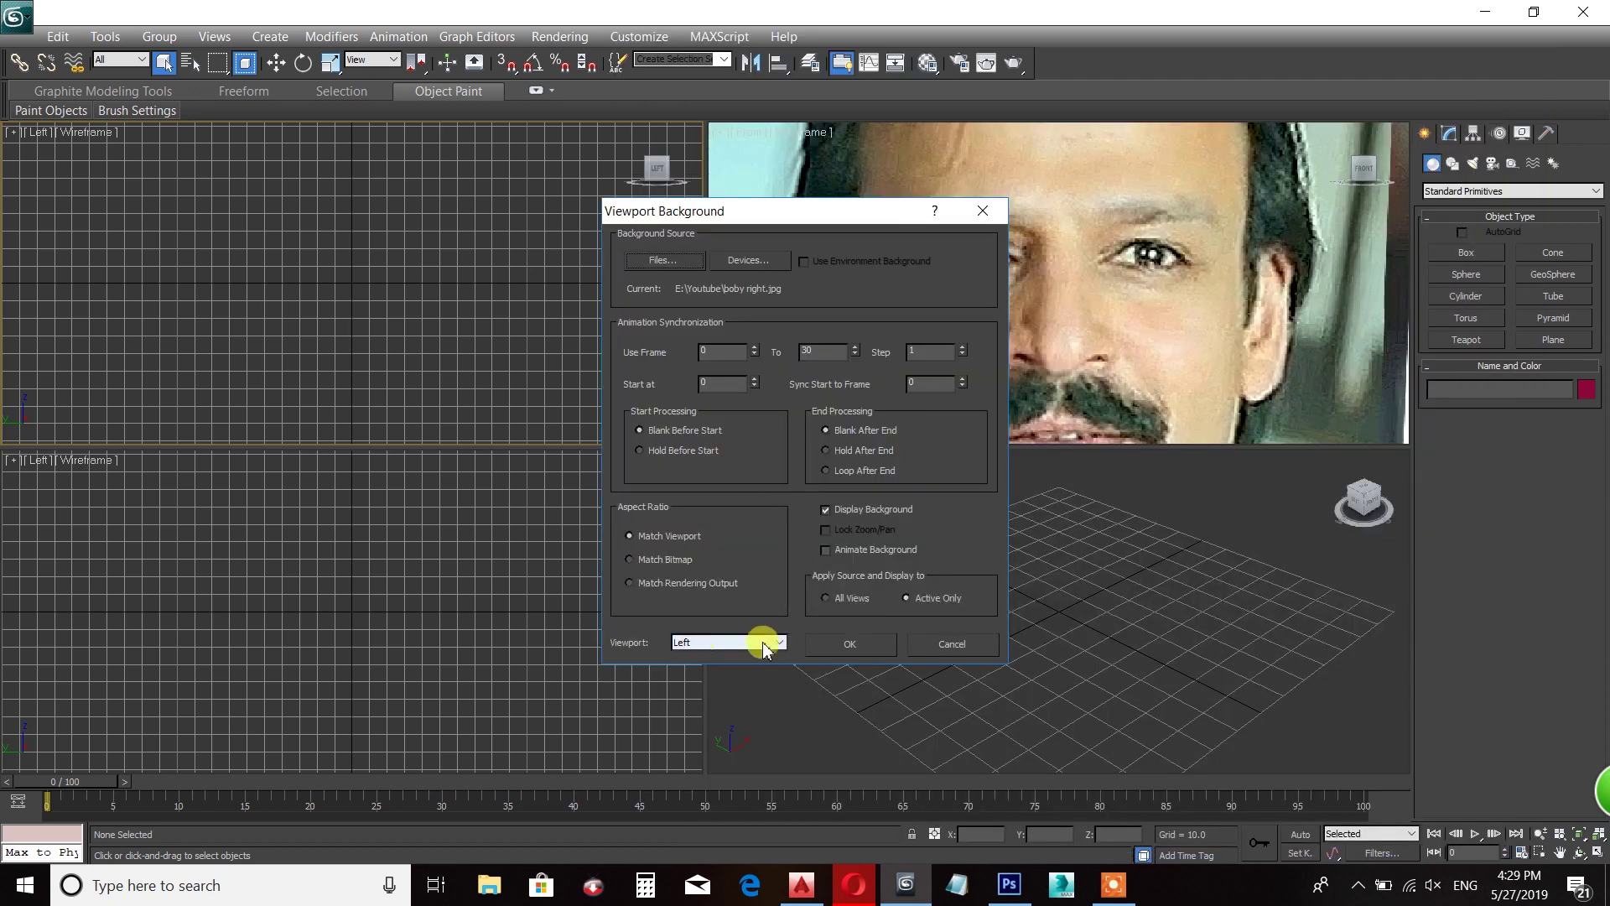
click(855, 644)
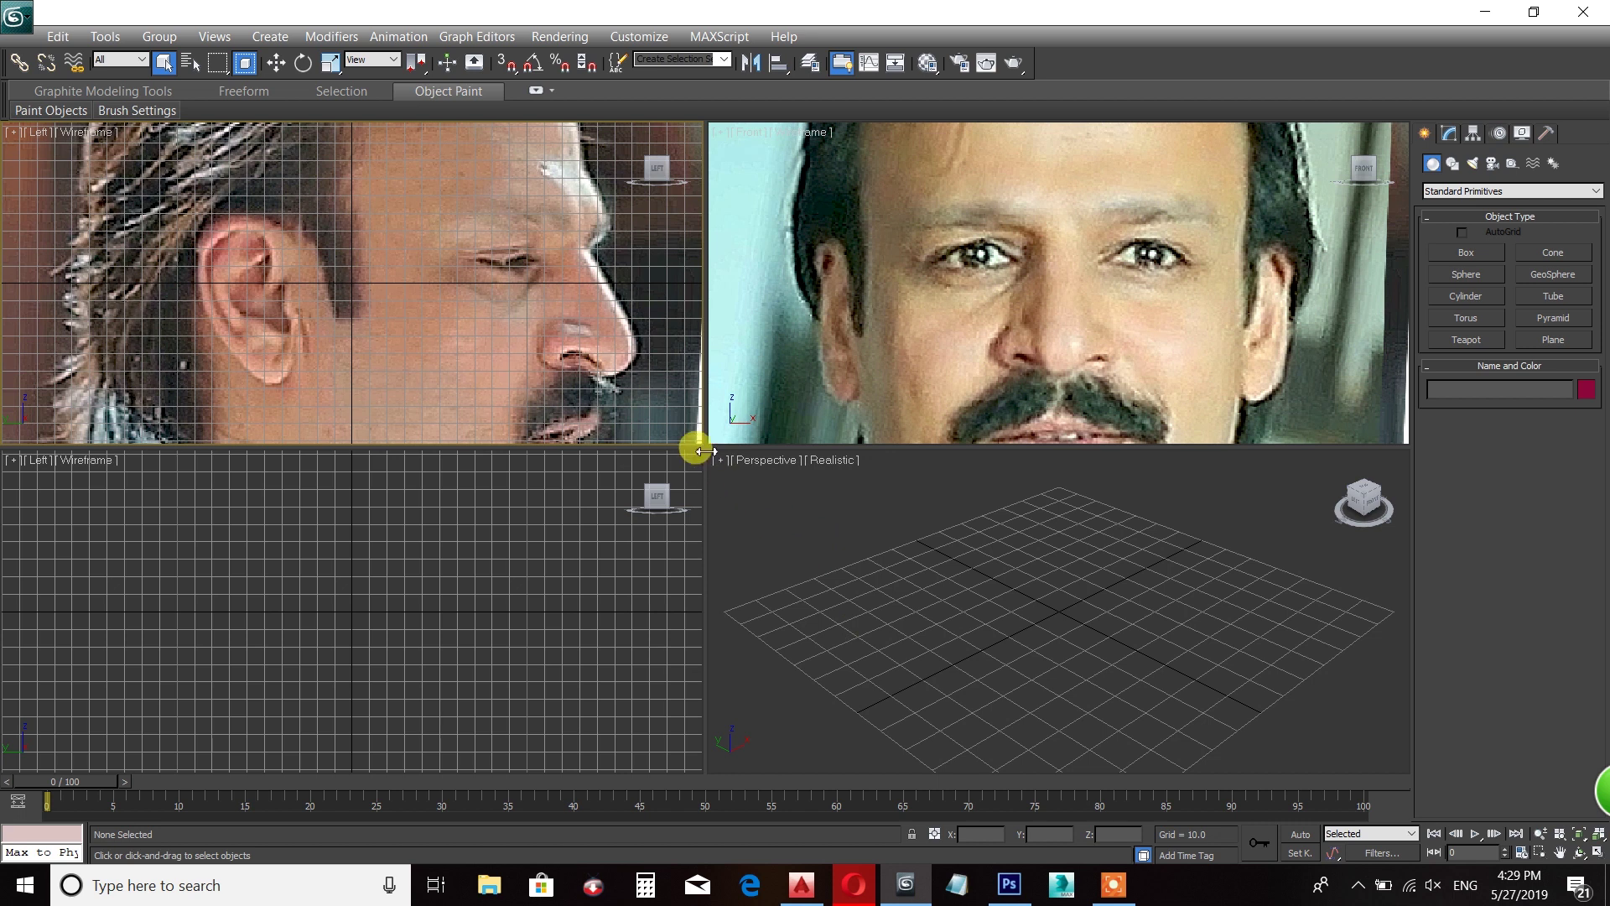
drag(707, 447, 702, 752)
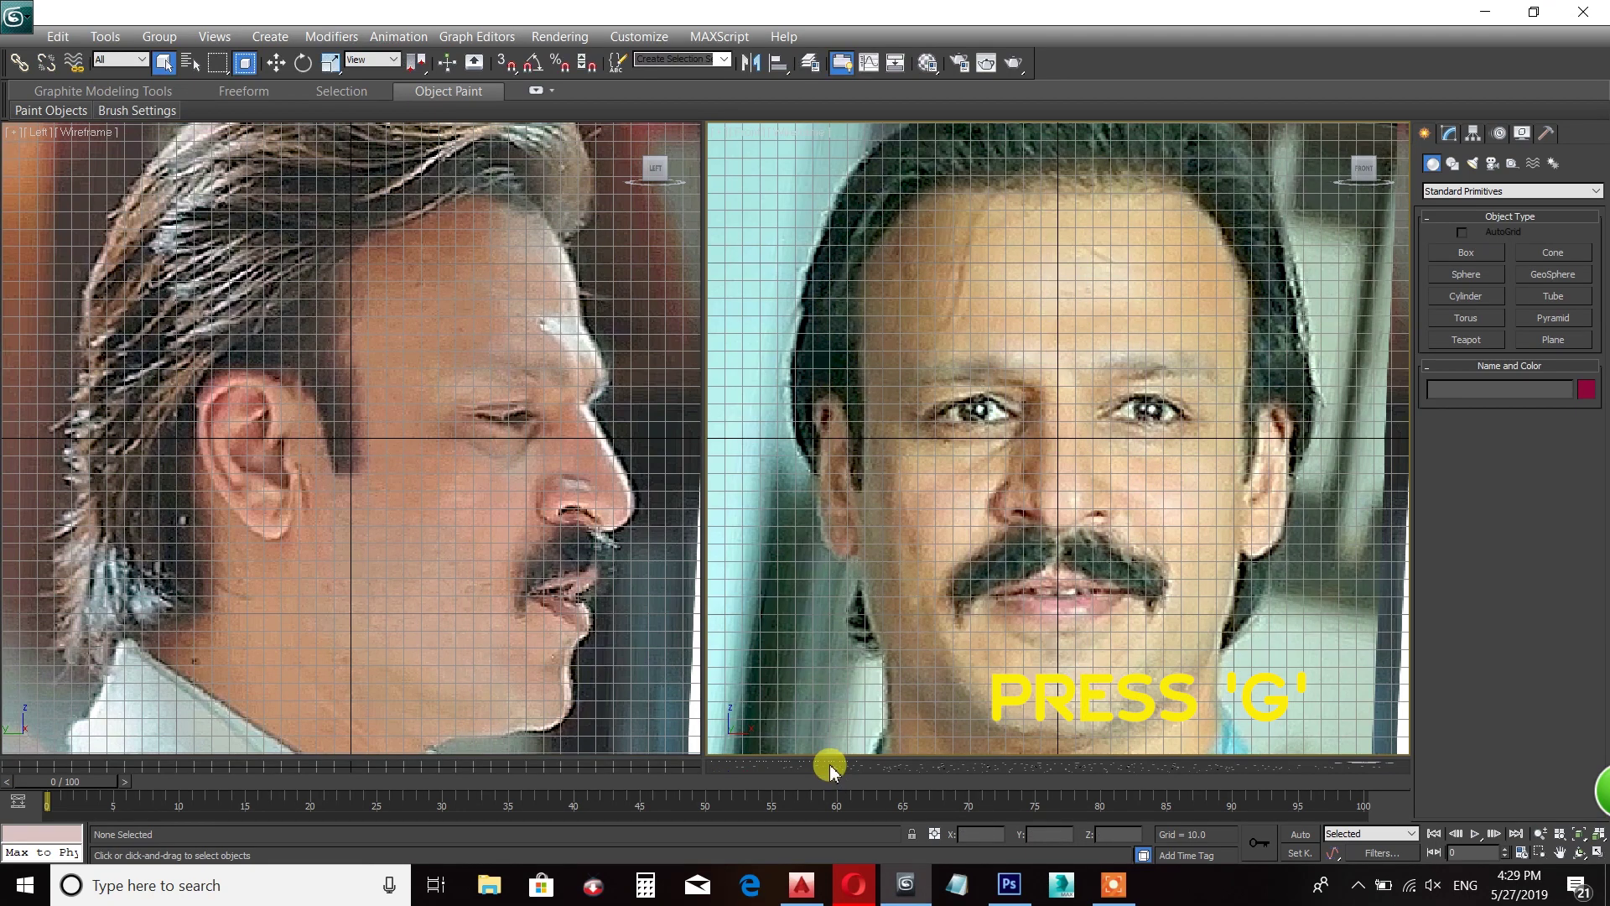
- Create a plane about 30 by 15 units on the forehead in the Front view, with one length and one width segment
click(1552, 338)
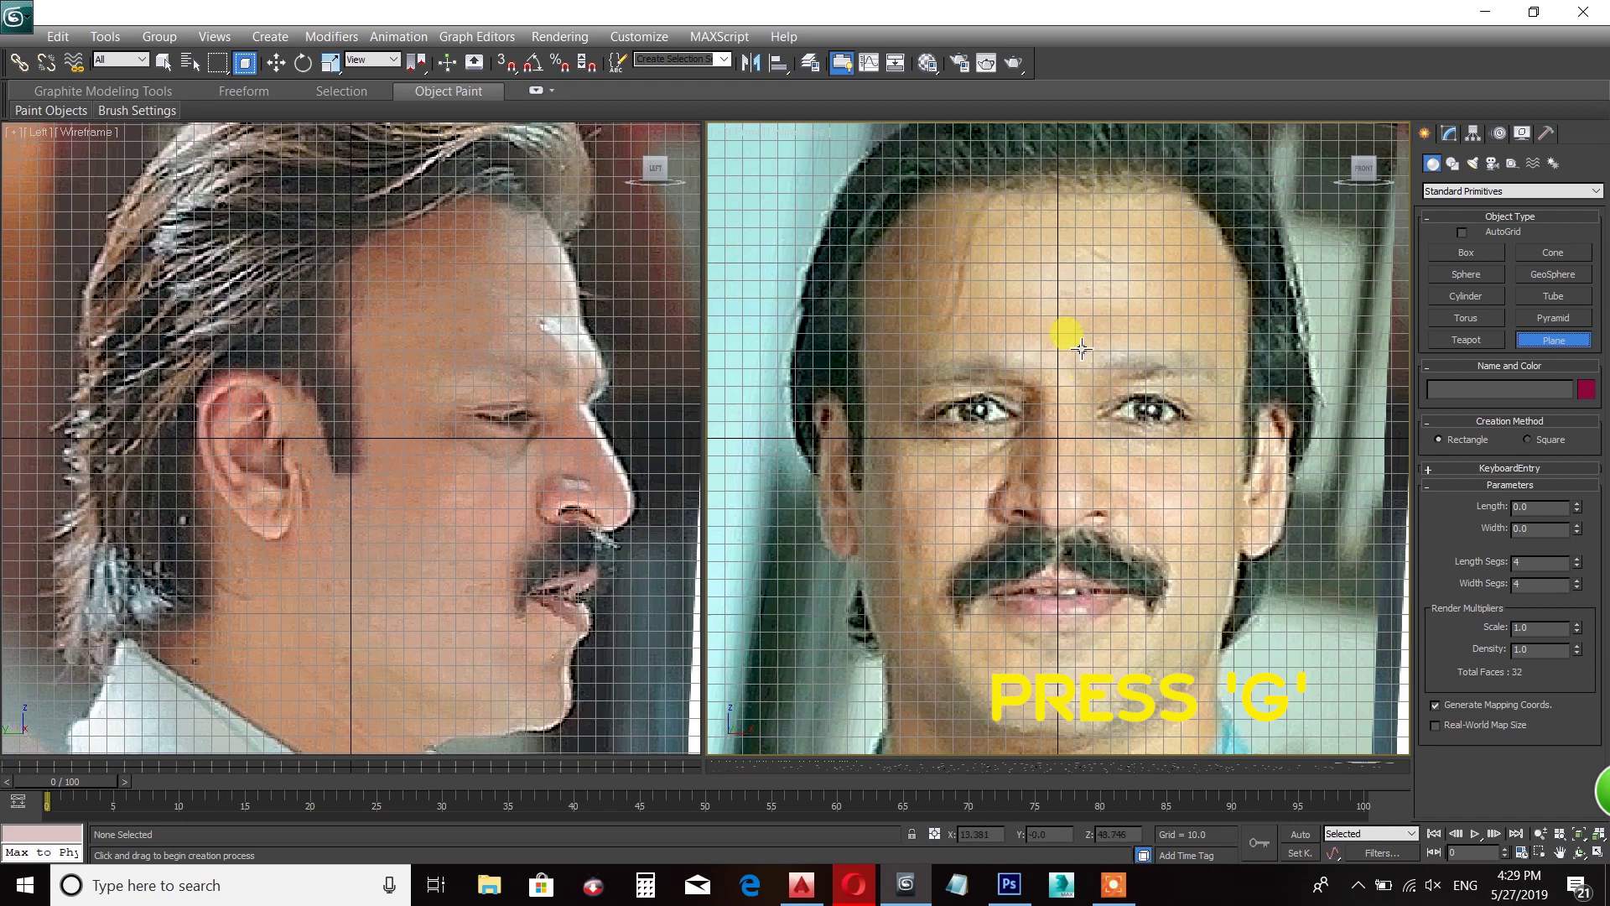
drag(1059, 362, 1033, 310)
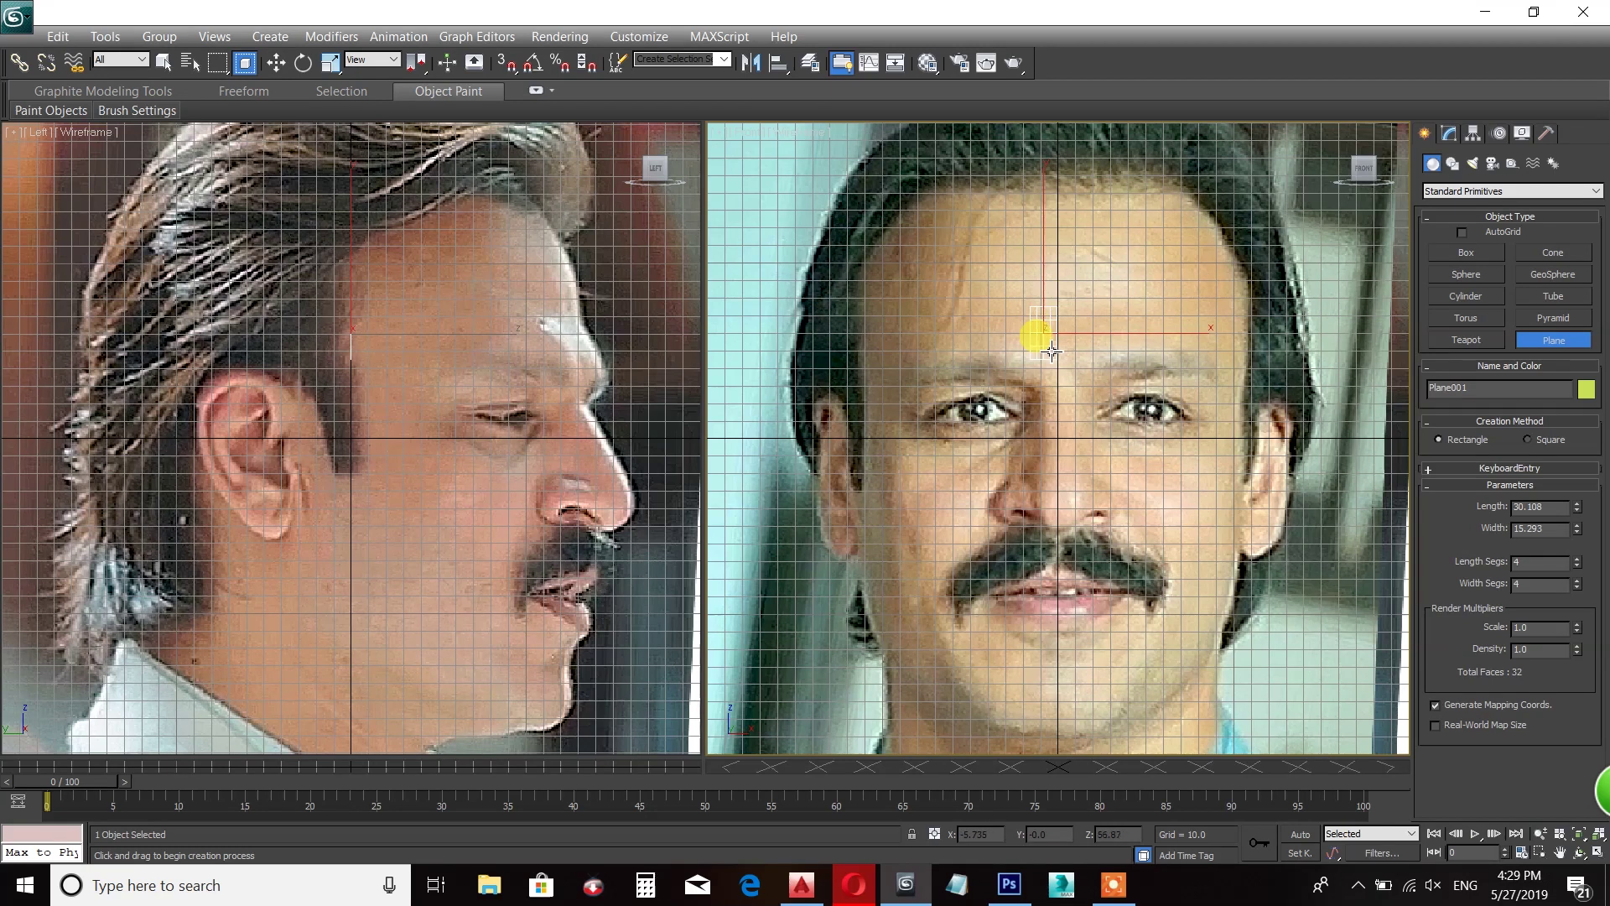
click(1450, 134)
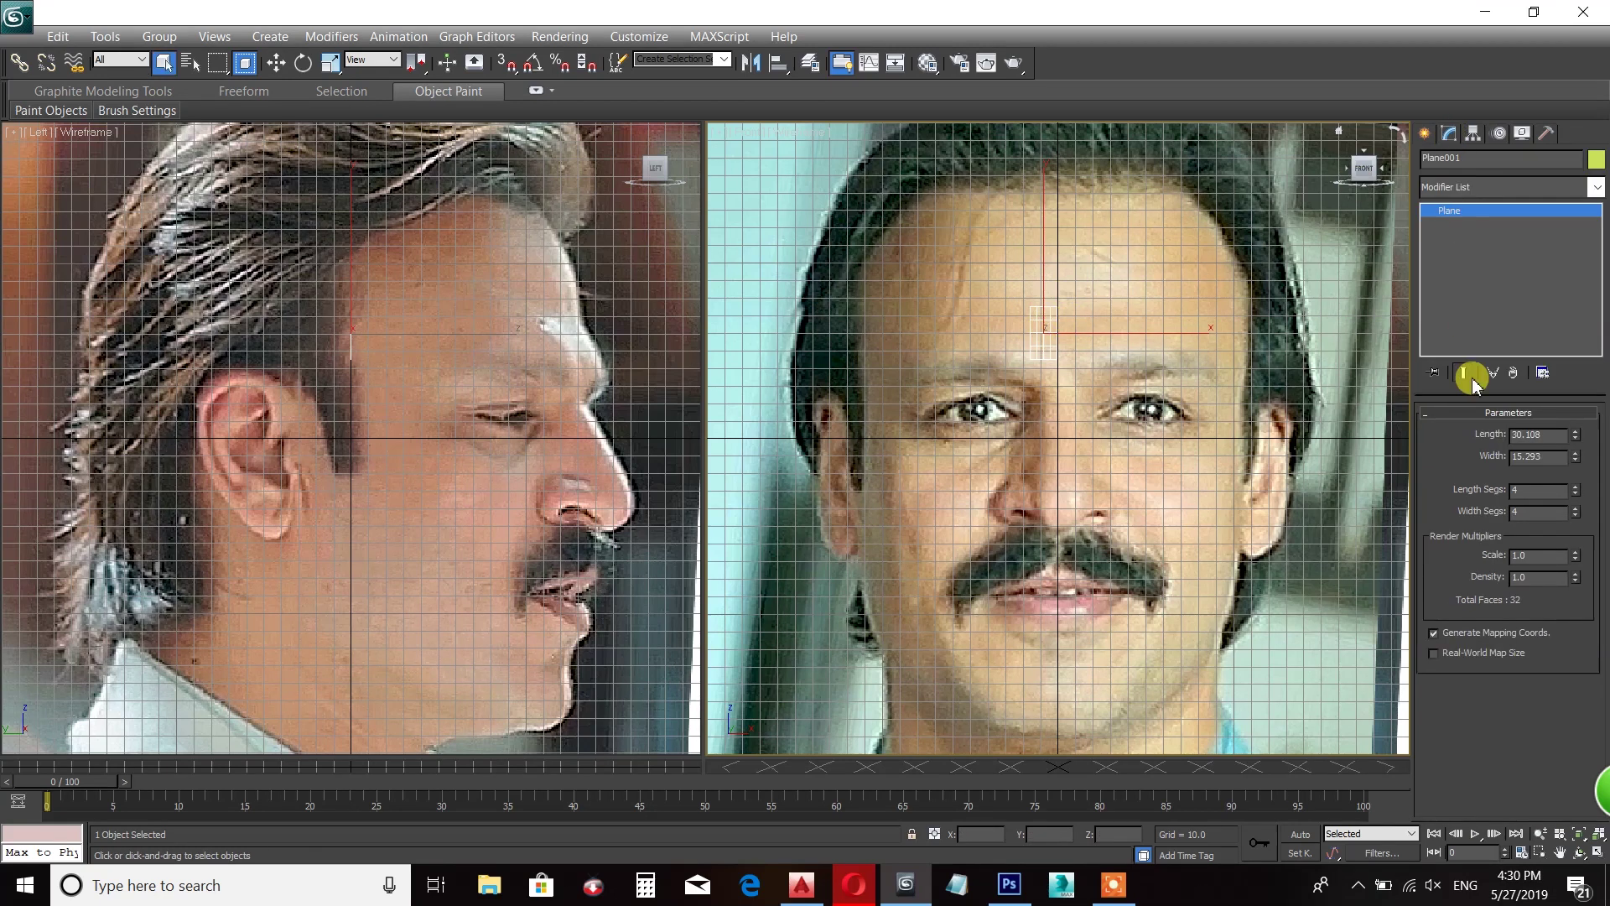
click(1576, 493)
drag(1574, 514, 1574, 557)
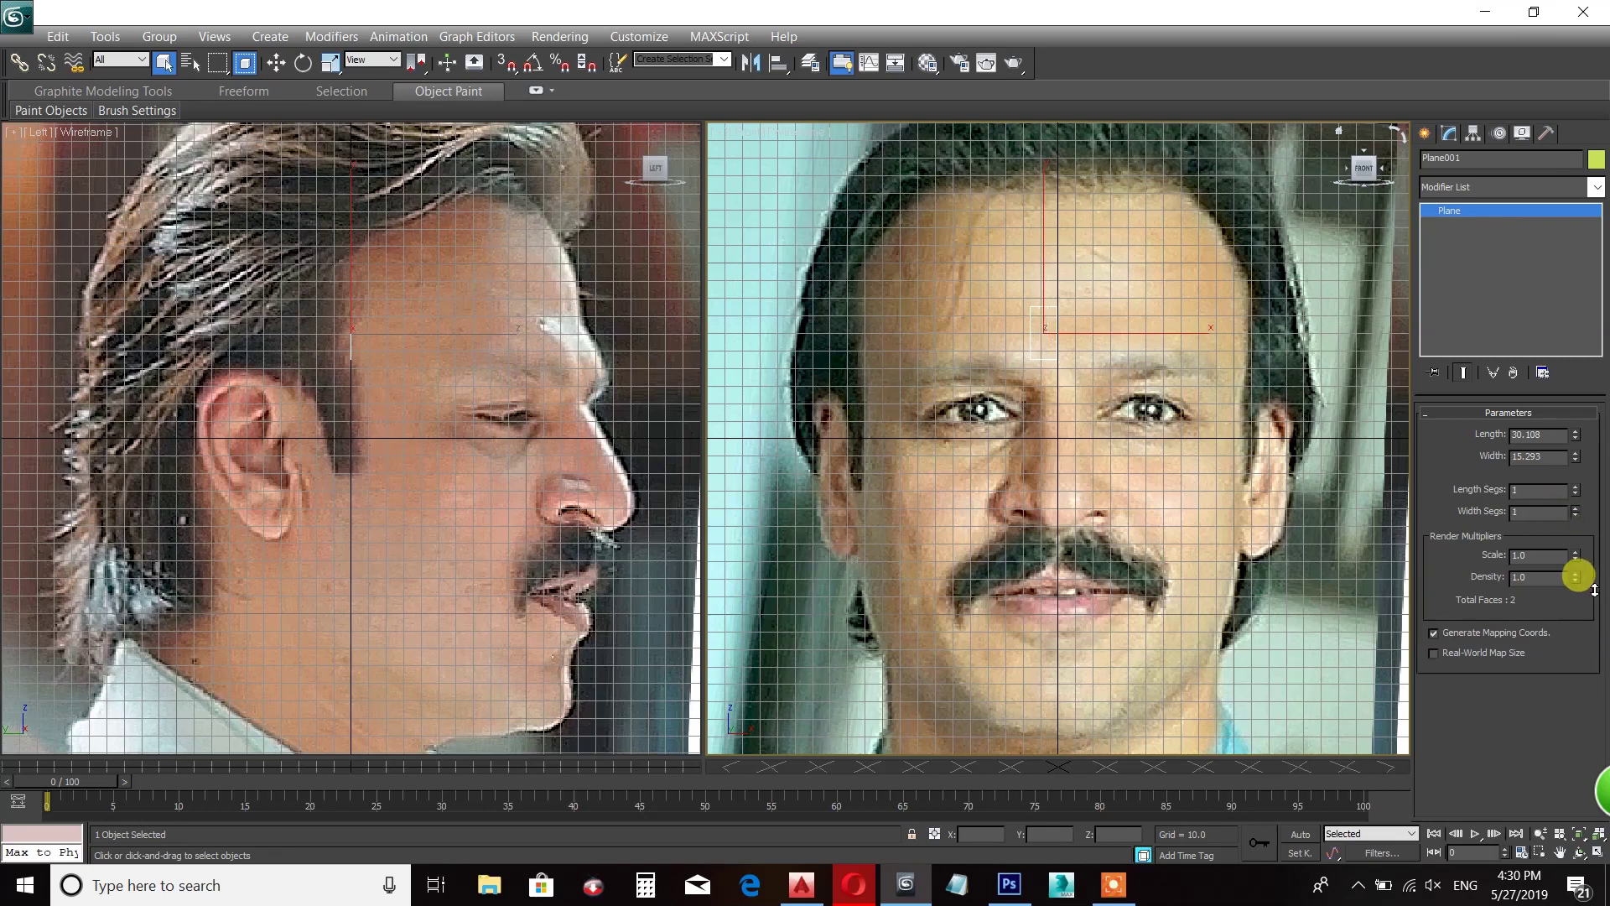
- Hide the grid in the Front view and convert the forehead plane to an Editable Poly
key(g)
click(1033, 411)
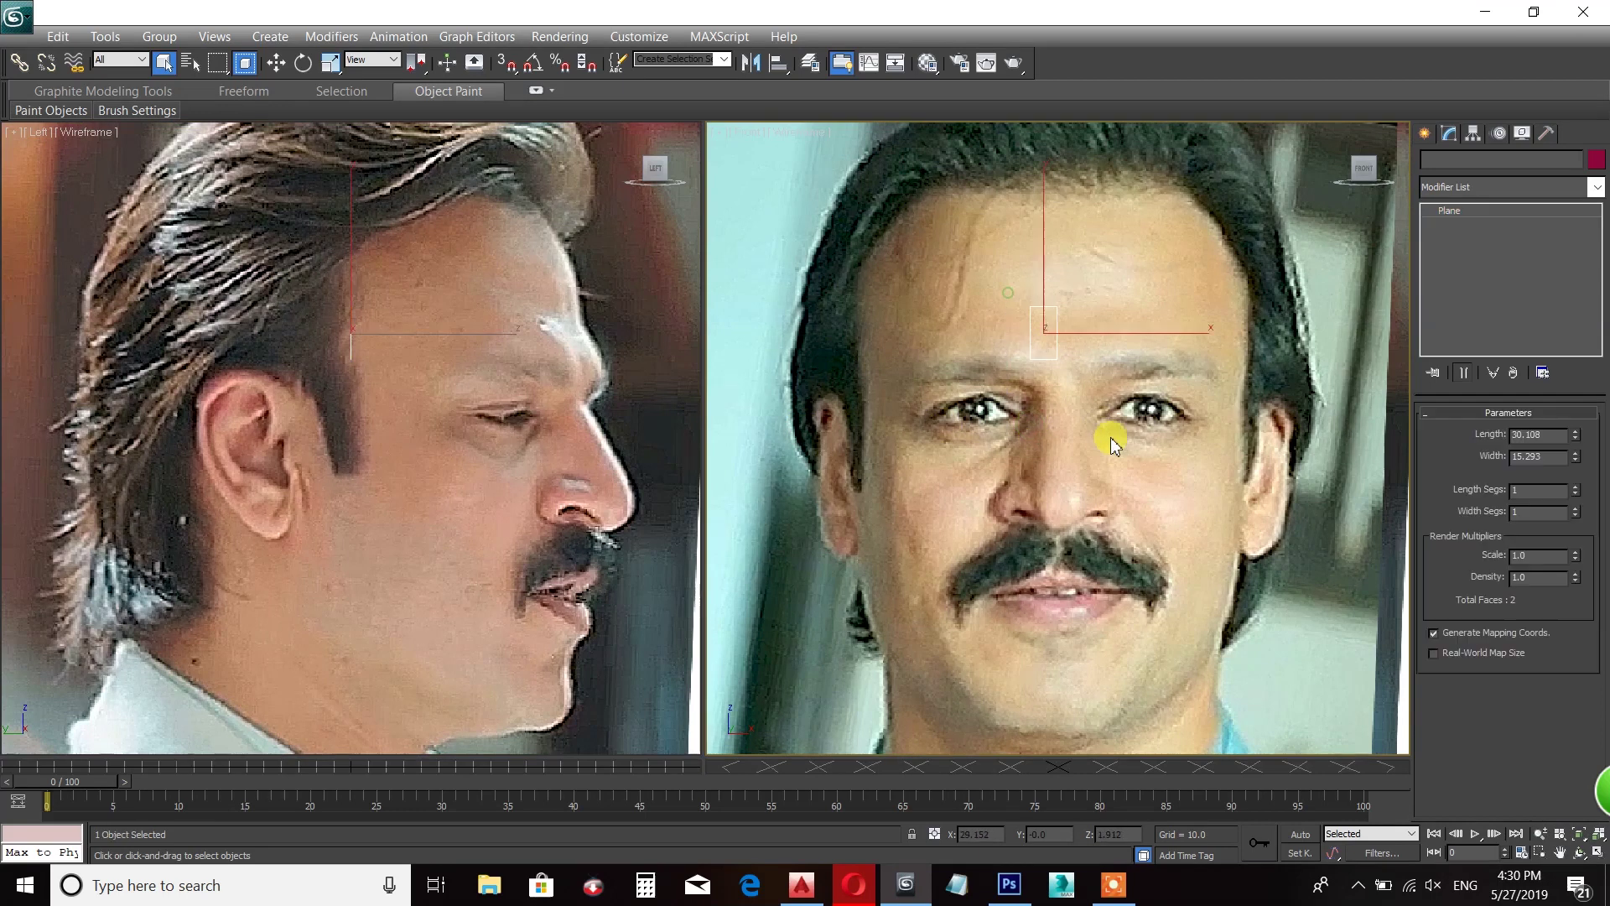
right_click(1043, 353)
mouse_move(1222, 550)
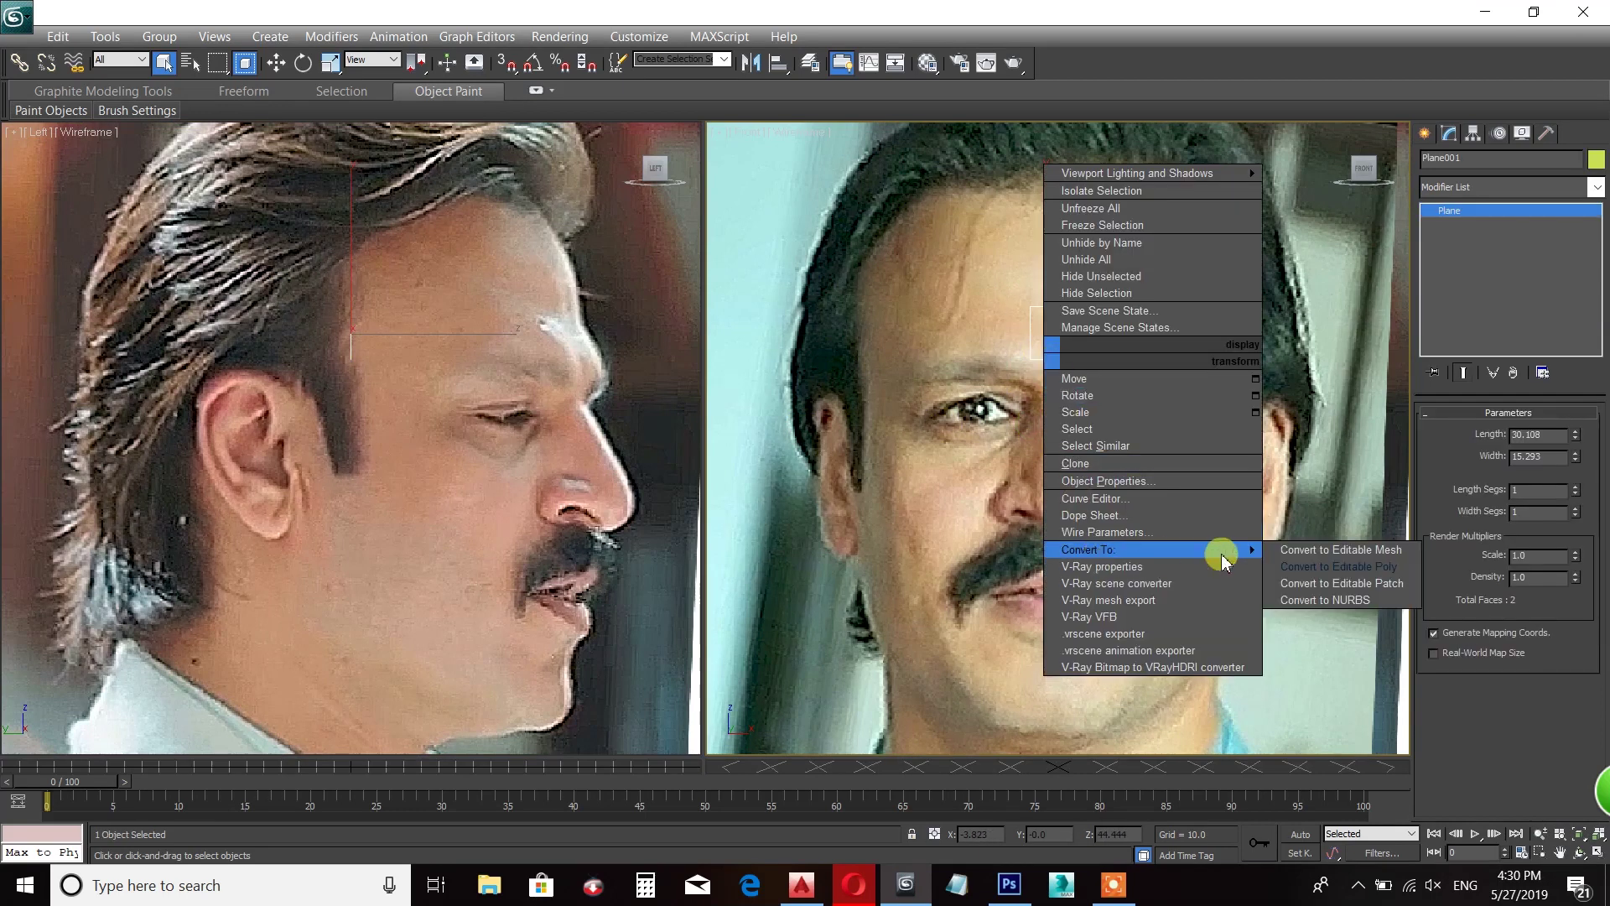
click(1378, 568)
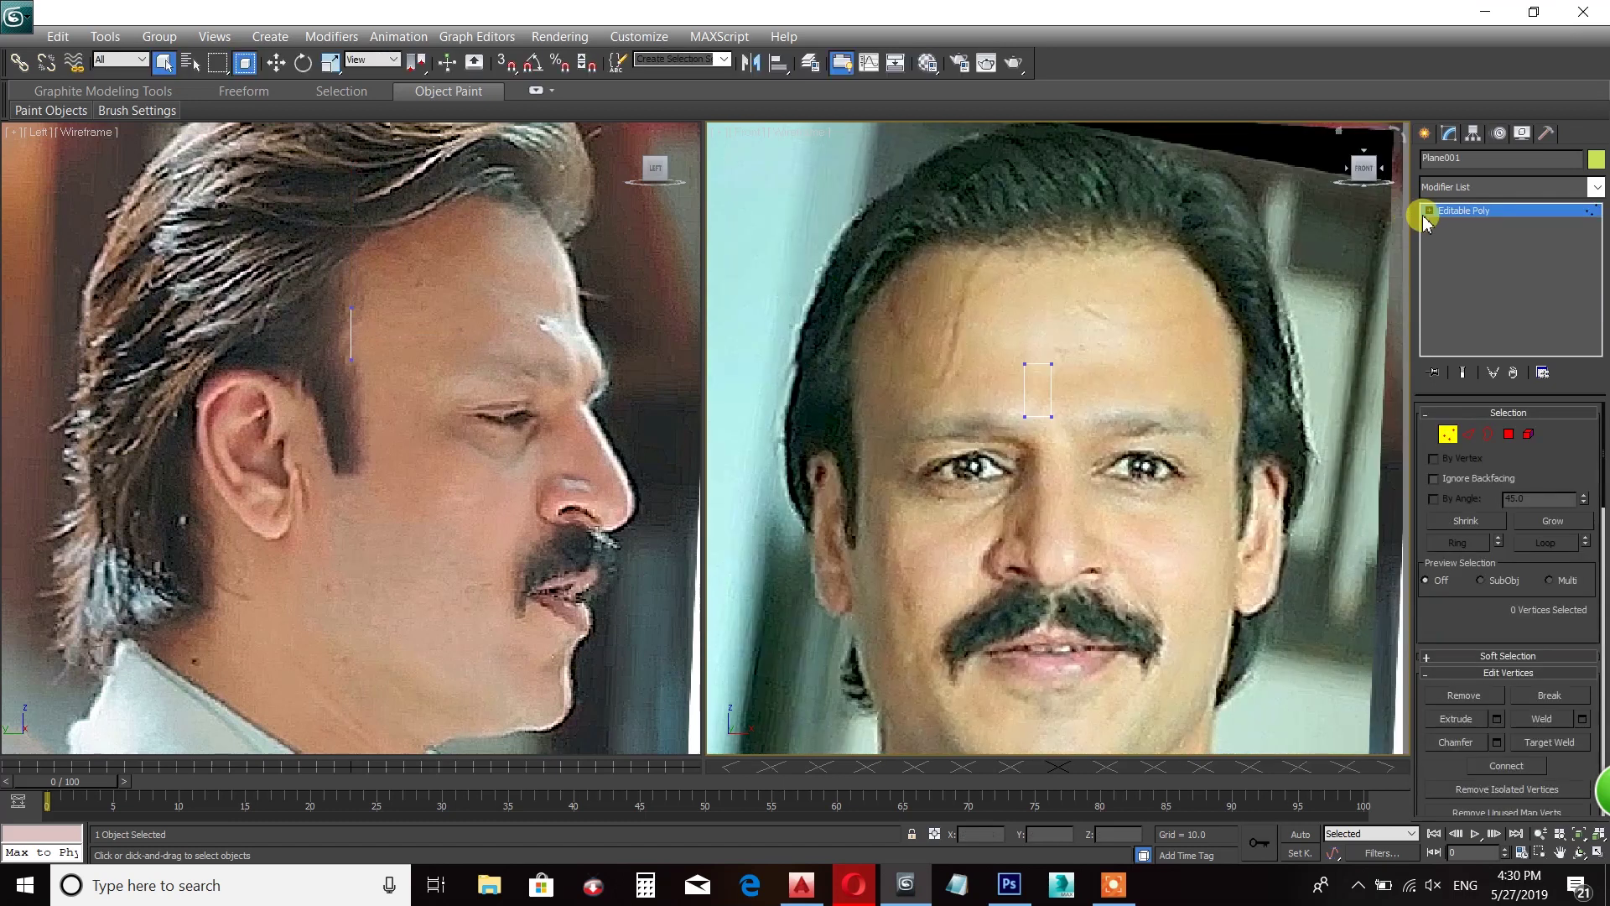
- Expand the Editable Poly's sub-object levels, go through Edge, Border, Polygon and Element, and return to Vertex
click(1429, 210)
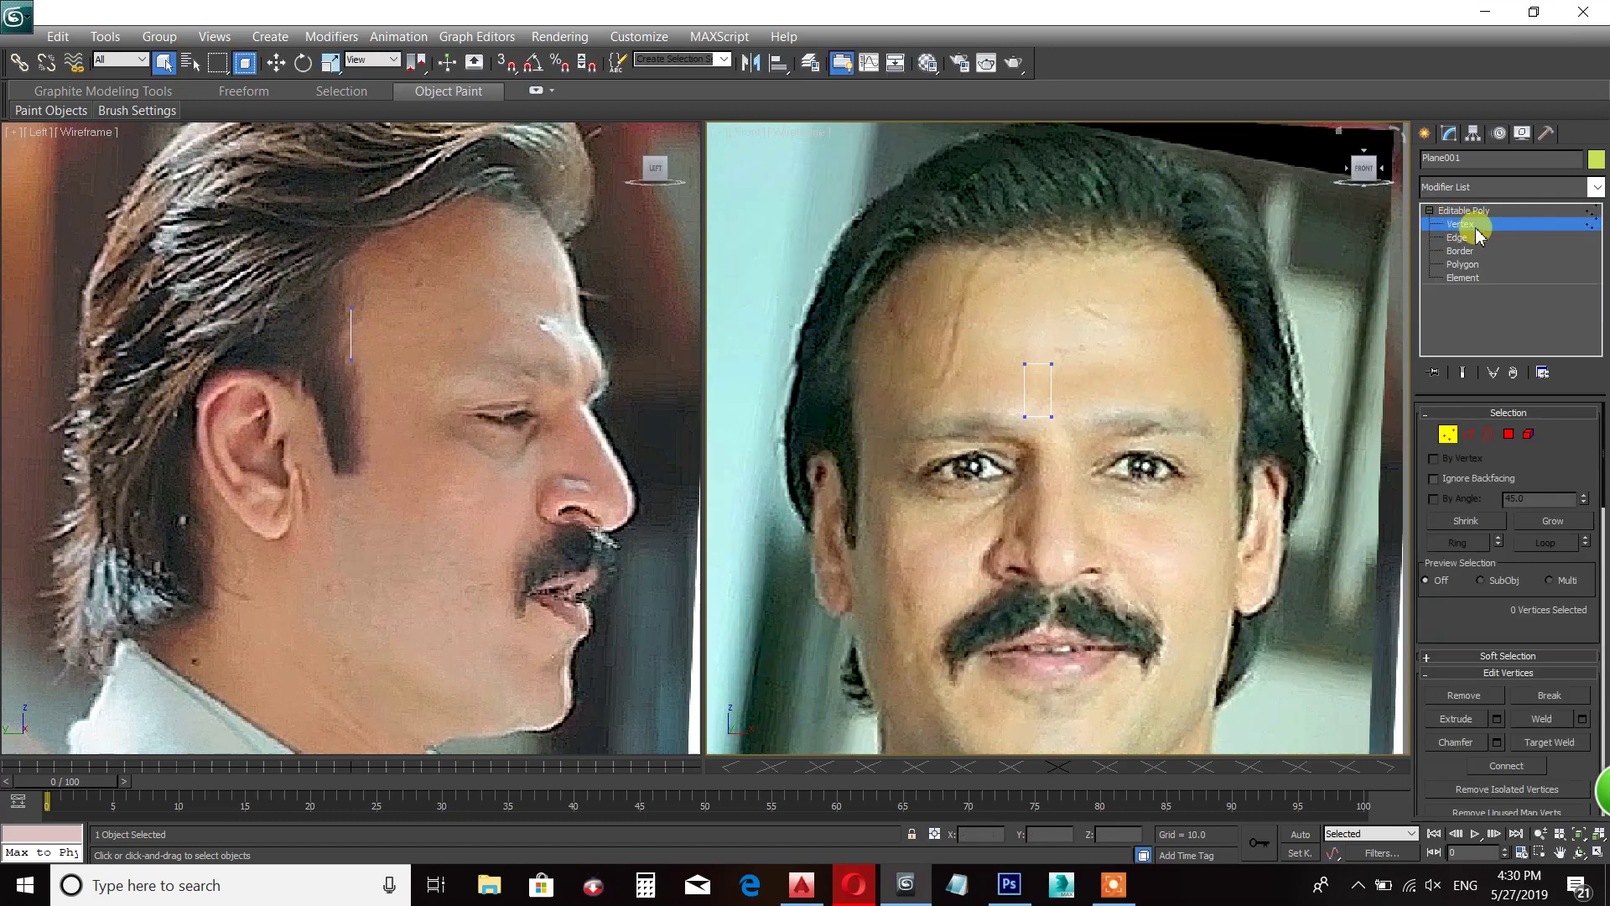
click(1459, 238)
click(1461, 251)
click(1462, 265)
click(1464, 279)
click(1459, 224)
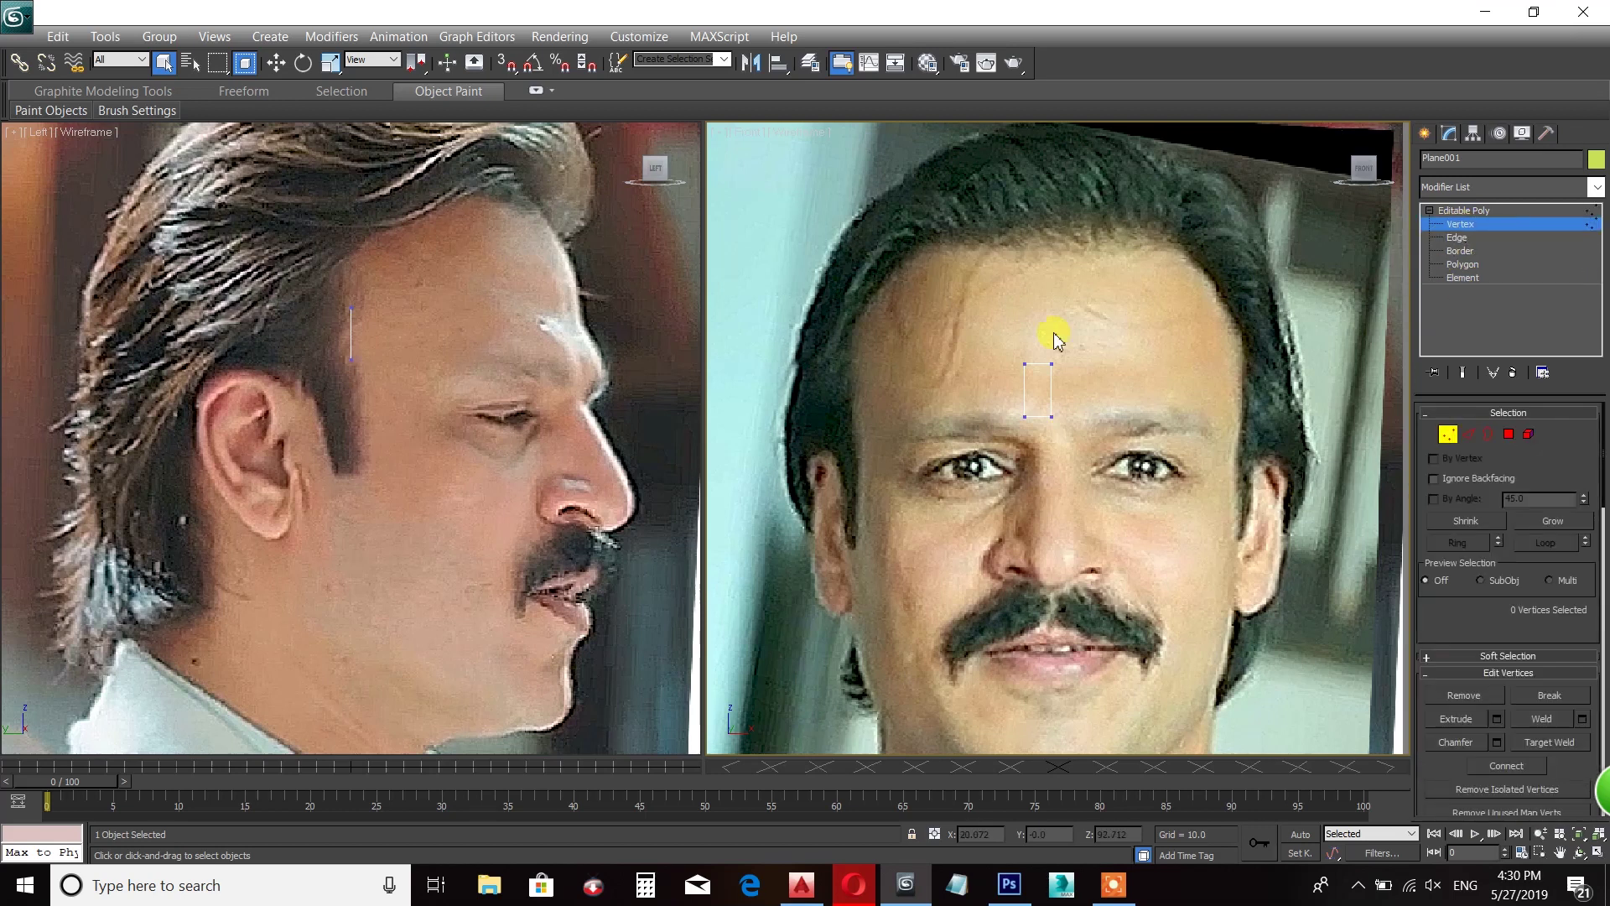
- Move the plane's two upper vertices slightly down in the Front view
drag(991, 342, 1121, 378)
key(w)
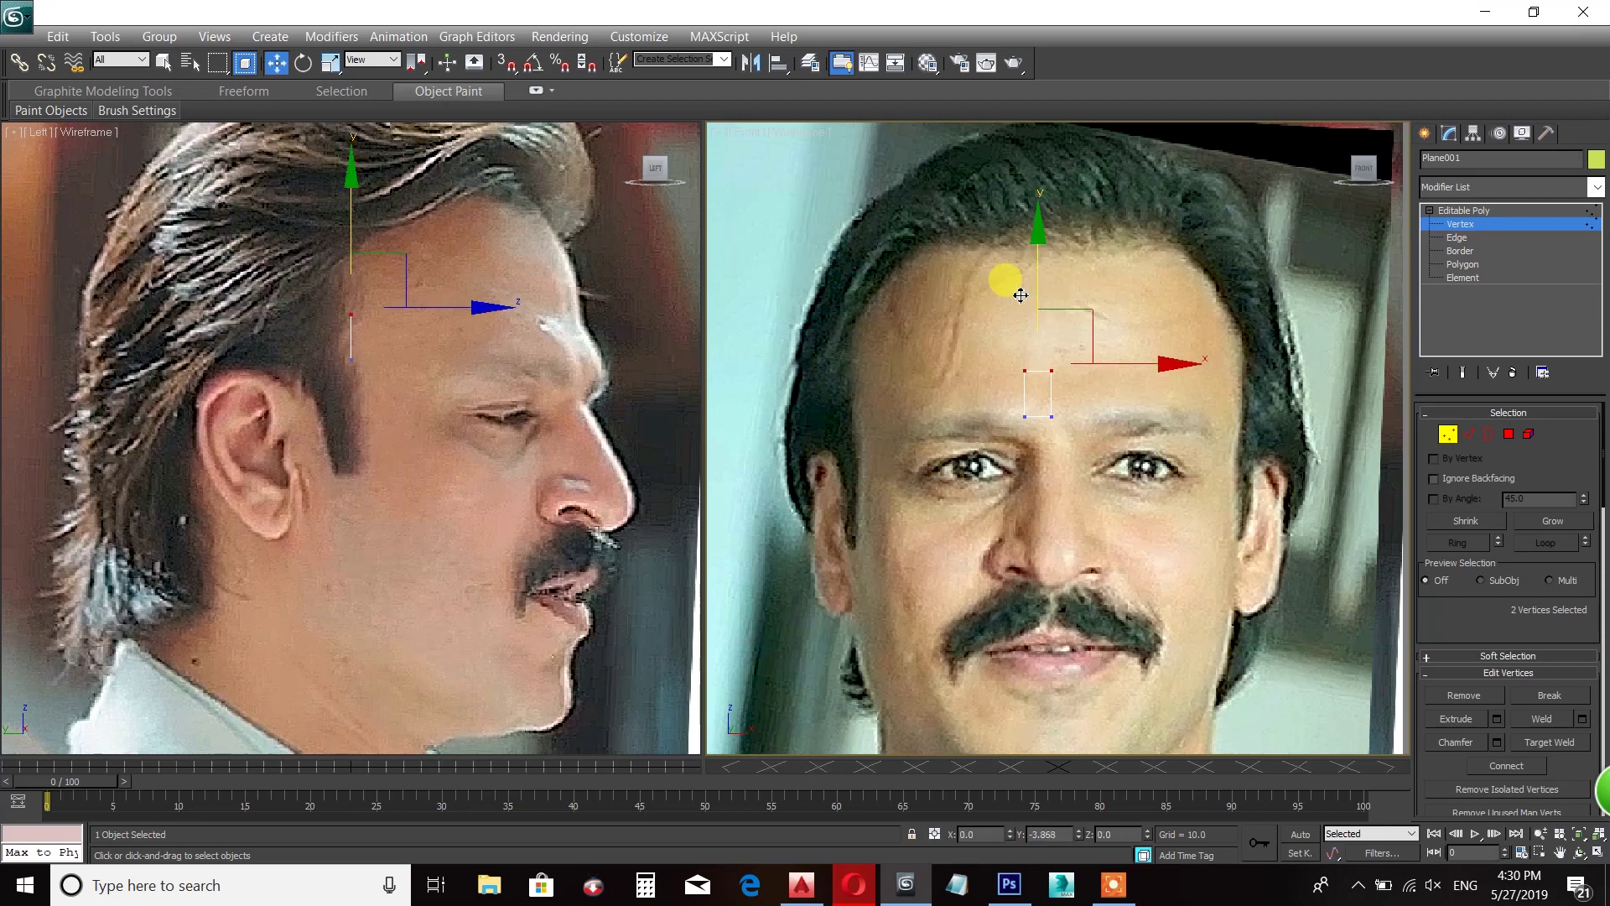
click(1014, 394)
- Raise the plane's lower-left vertex in the Front view so that the bottom edge slants above the eyebrow
scroll(1017, 426, up, 2)
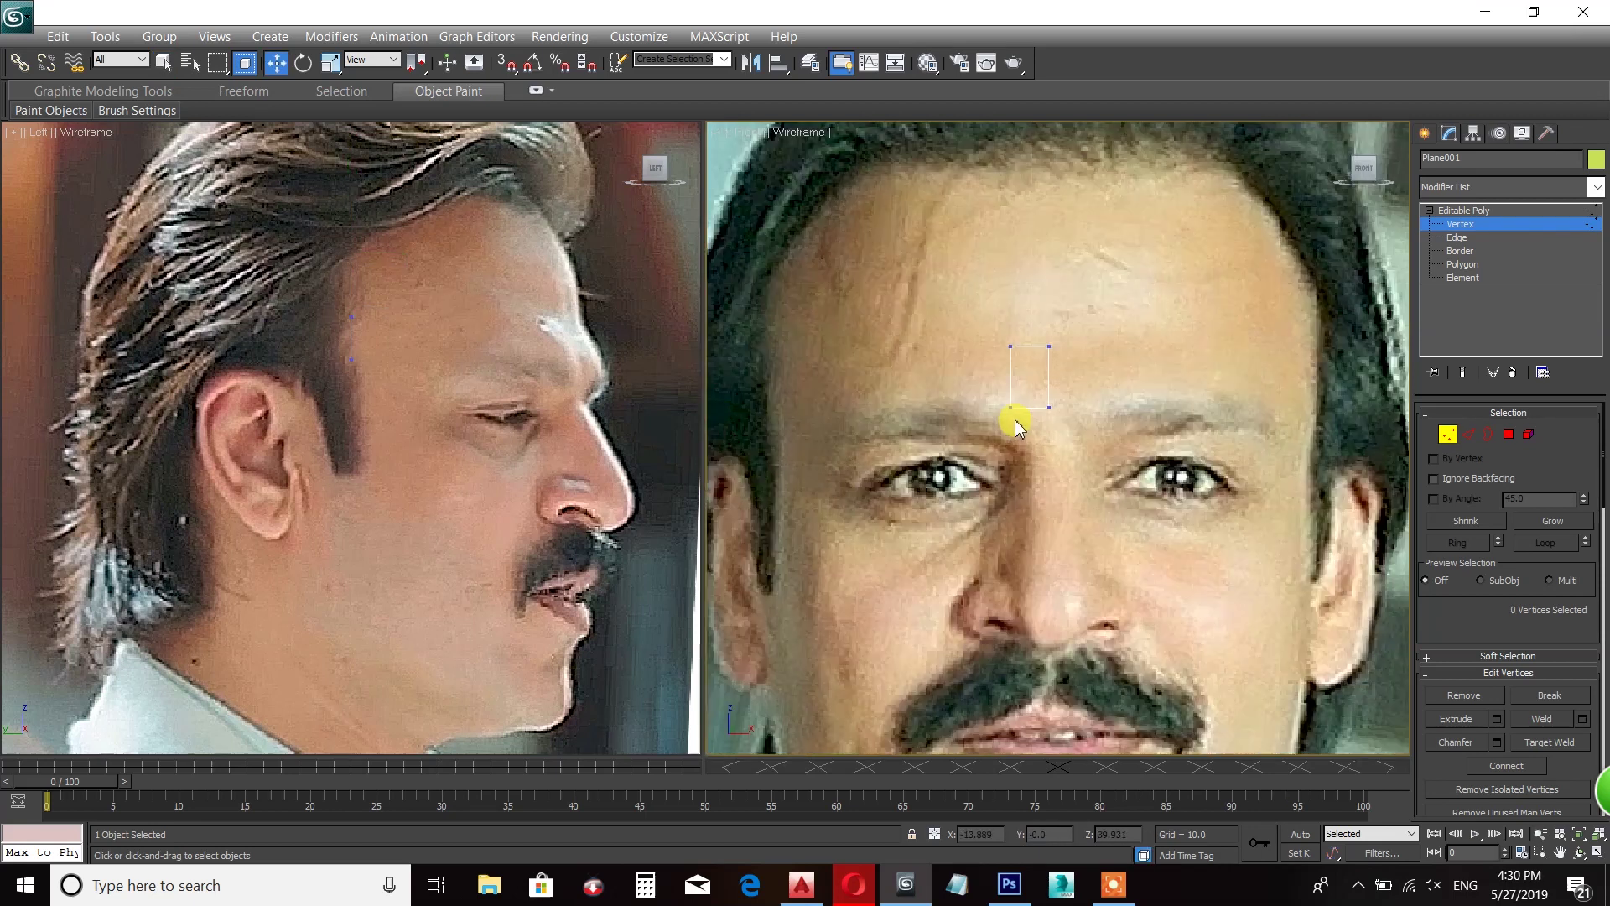
click(1013, 408)
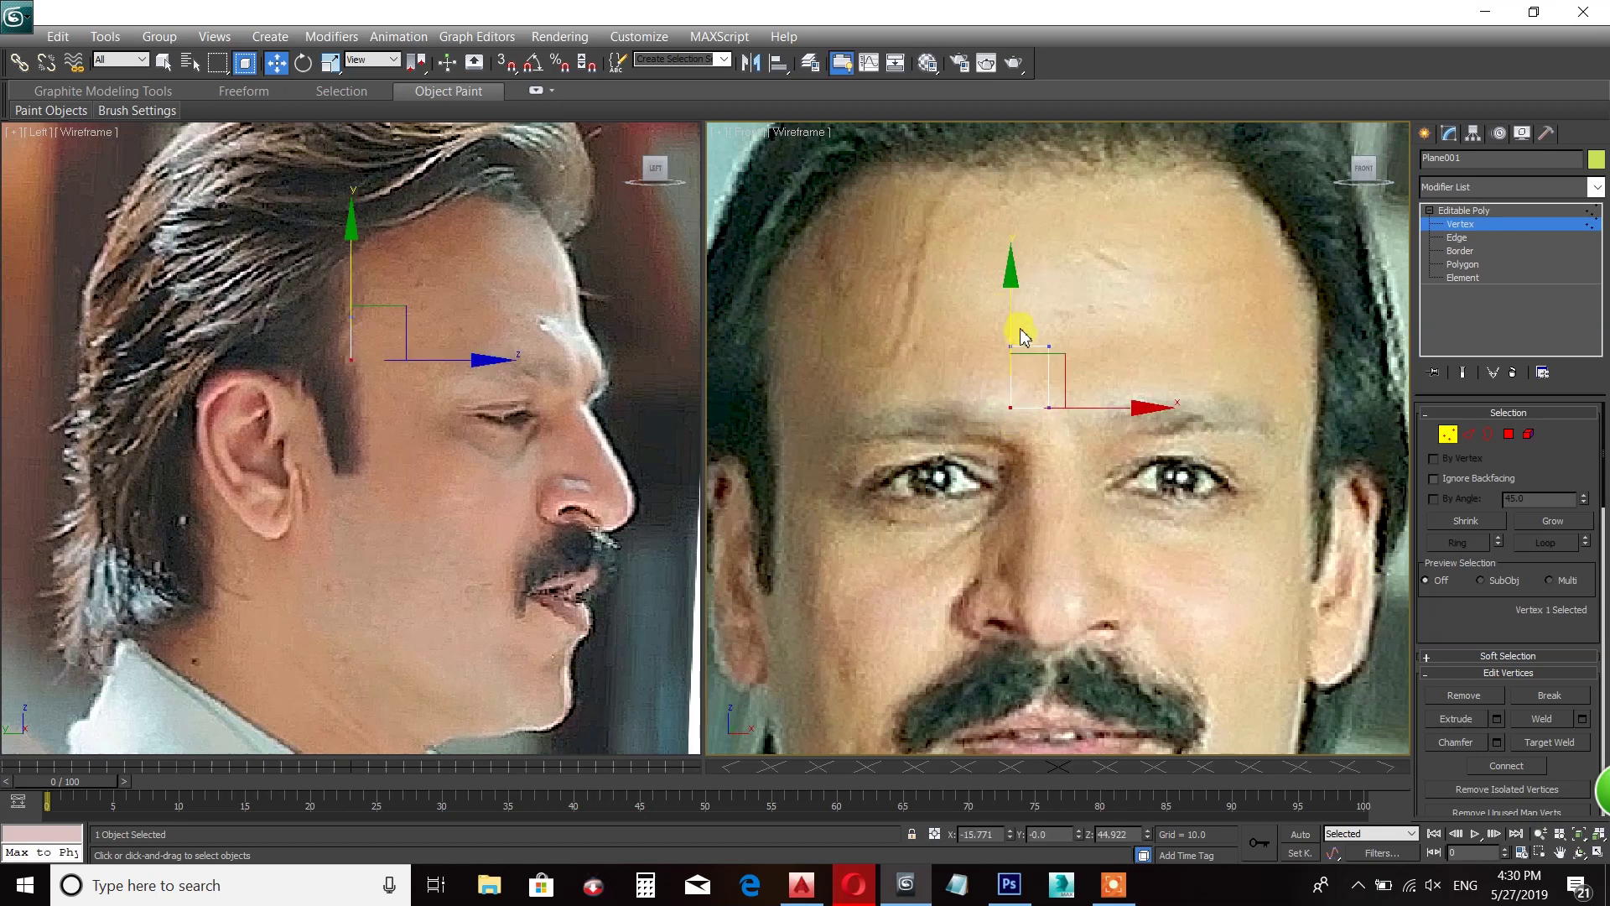
drag(1018, 307, 1017, 315)
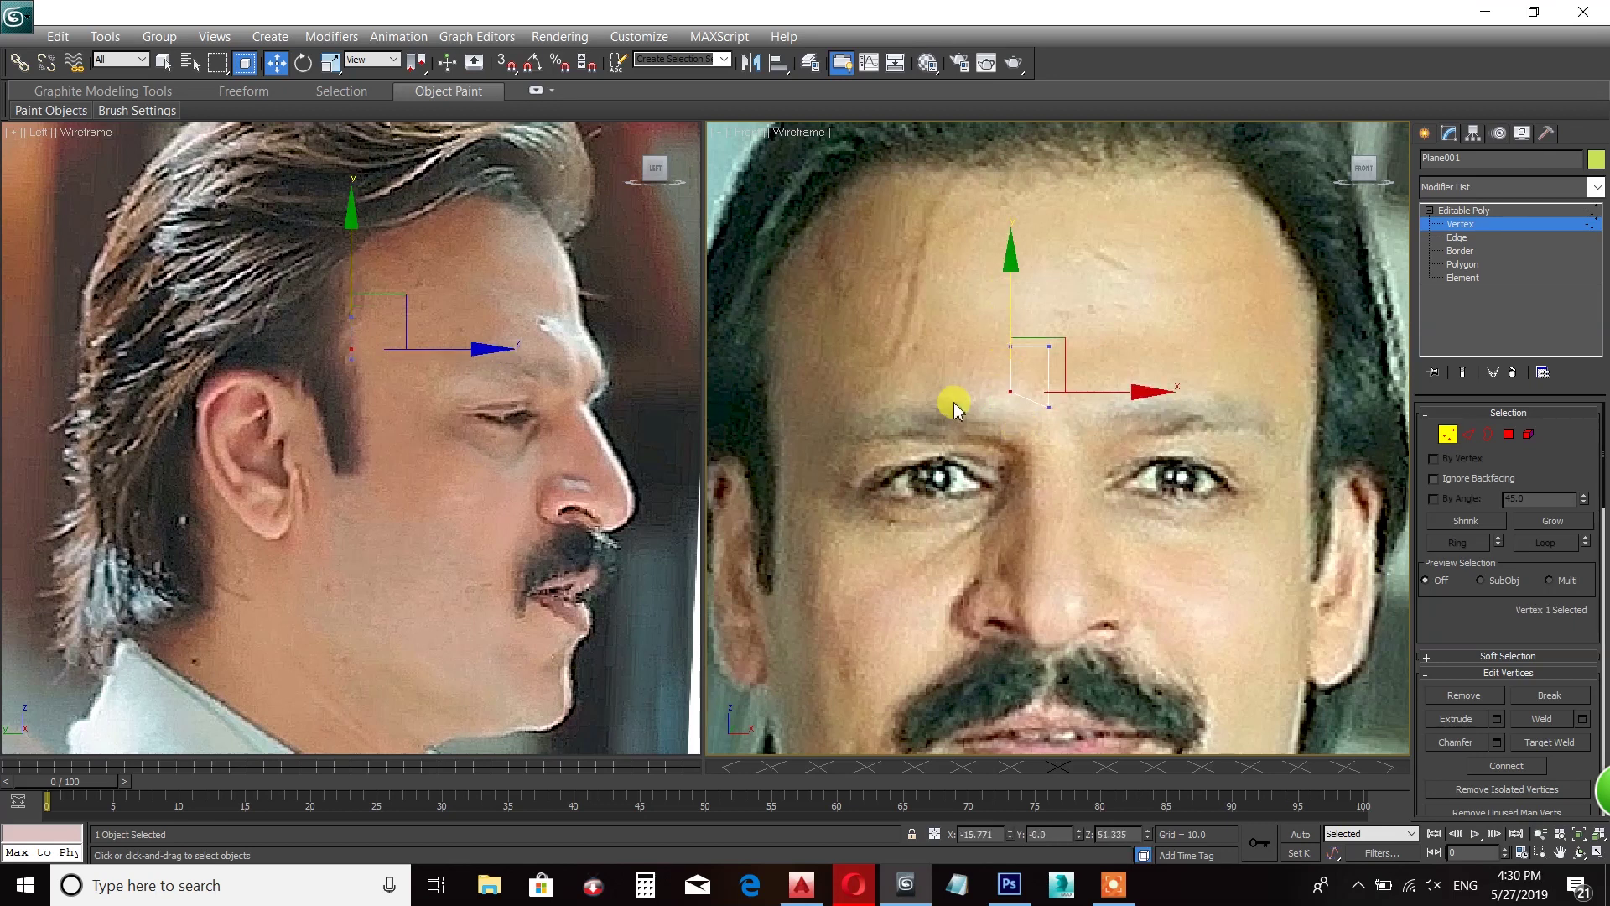
scroll(953, 405, down, 1)
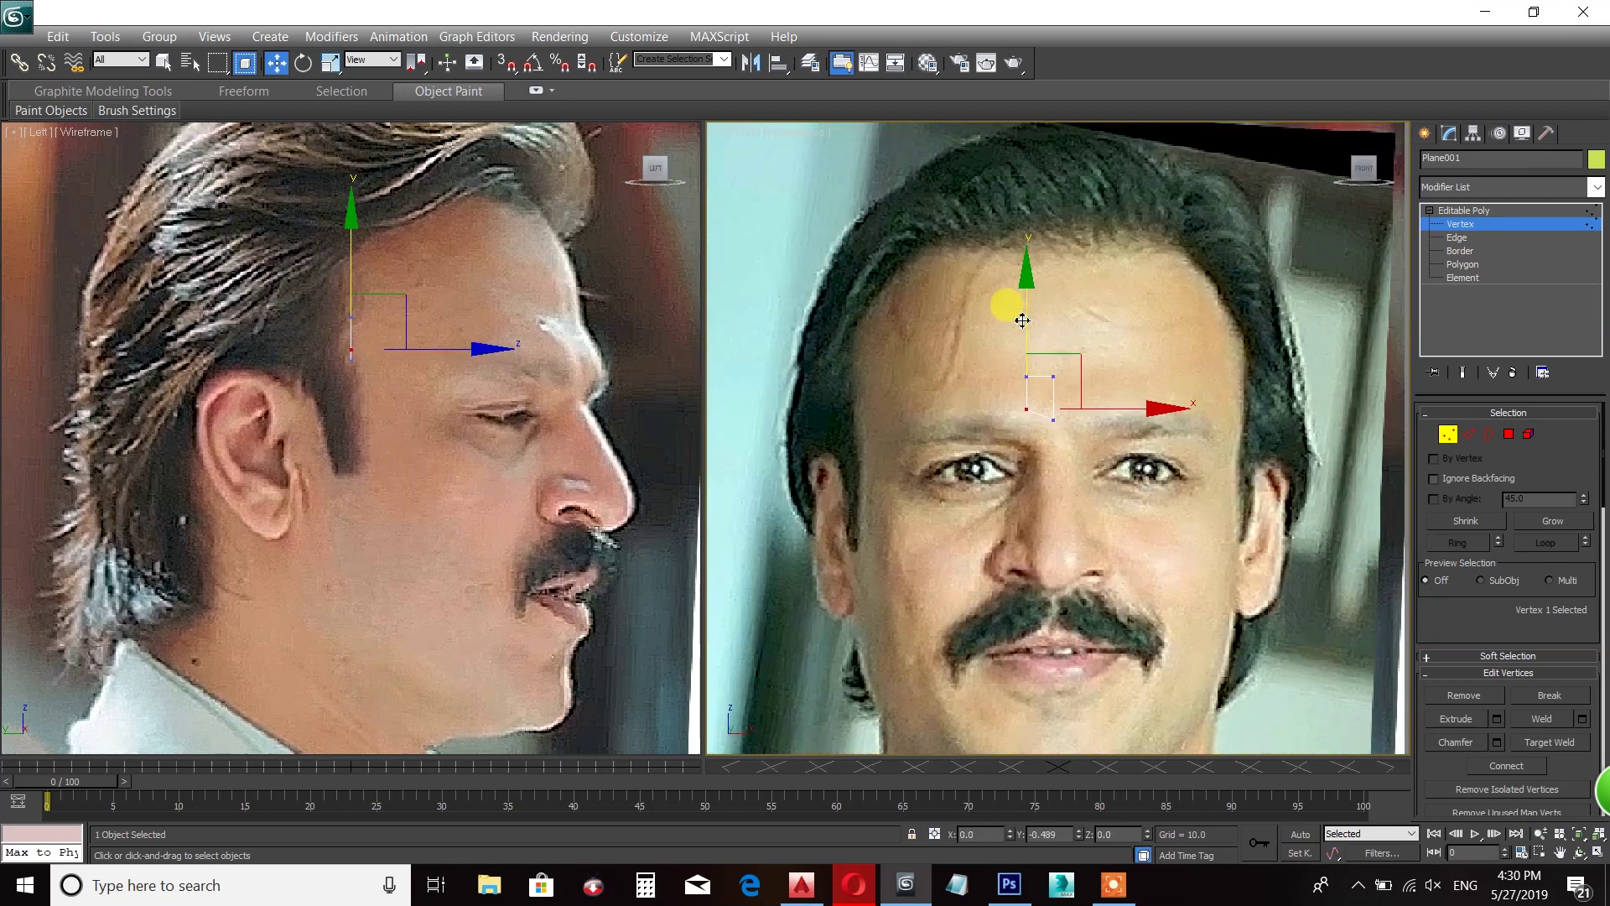
click(956, 427)
- Move all four plane vertices forward in the Left view onto the forehead's profile line
scroll(713, 441, up, 1)
drag(309, 285, 401, 431)
drag(420, 327, 663, 344)
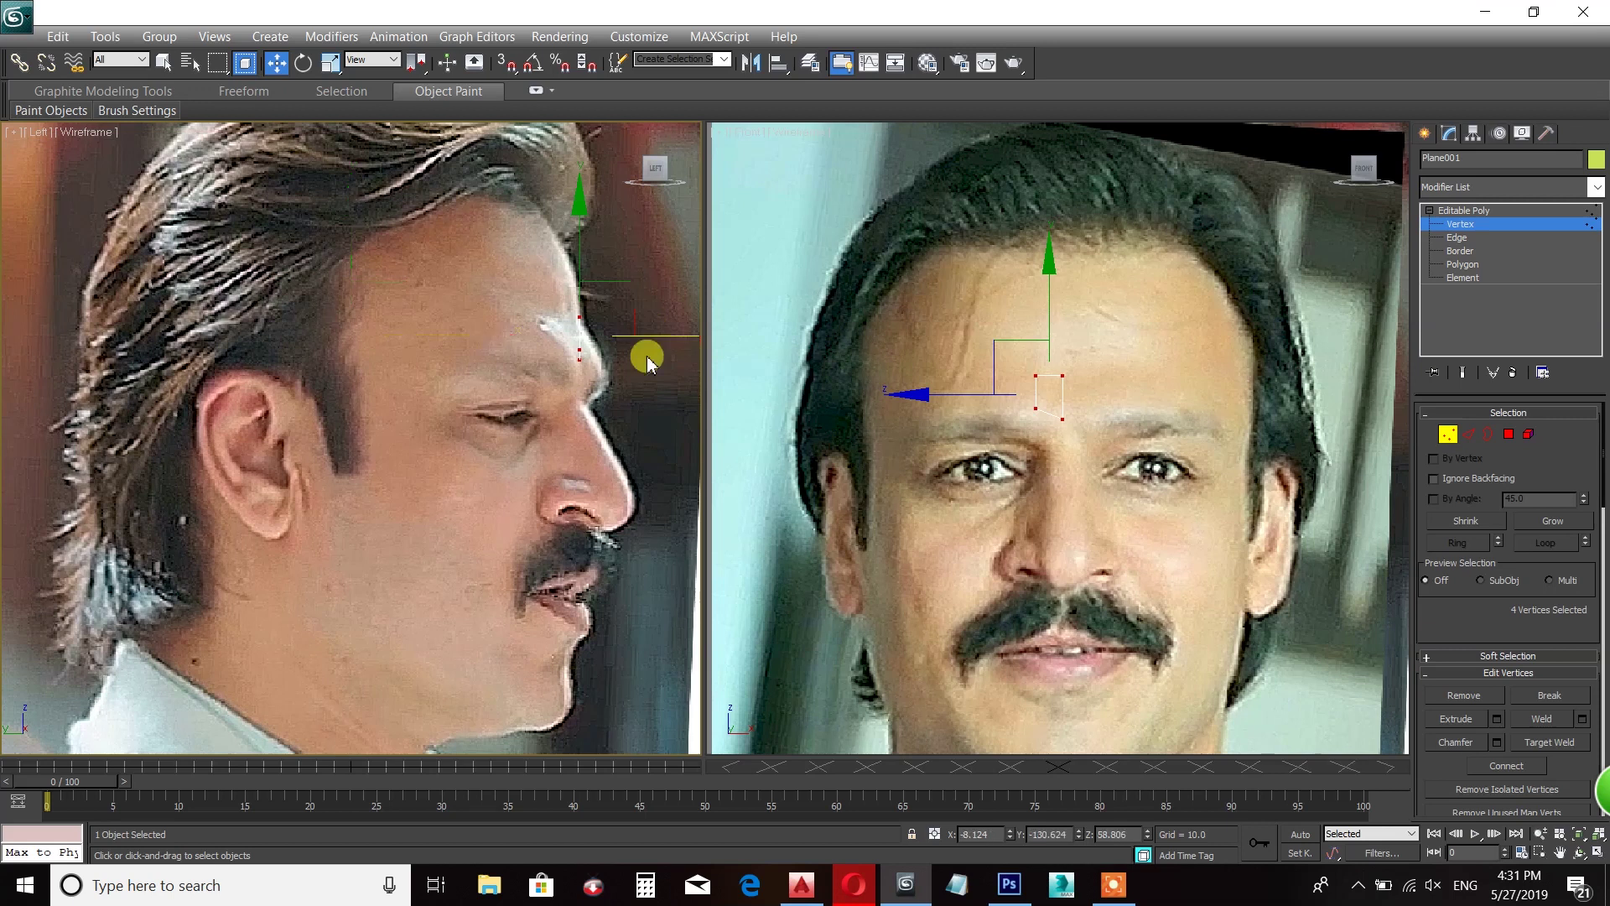
- Move the plane's two upper vertices back in the Left view onto the forehead's profile line
click(958, 426)
drag(1017, 357, 1078, 393)
right_click(651, 395)
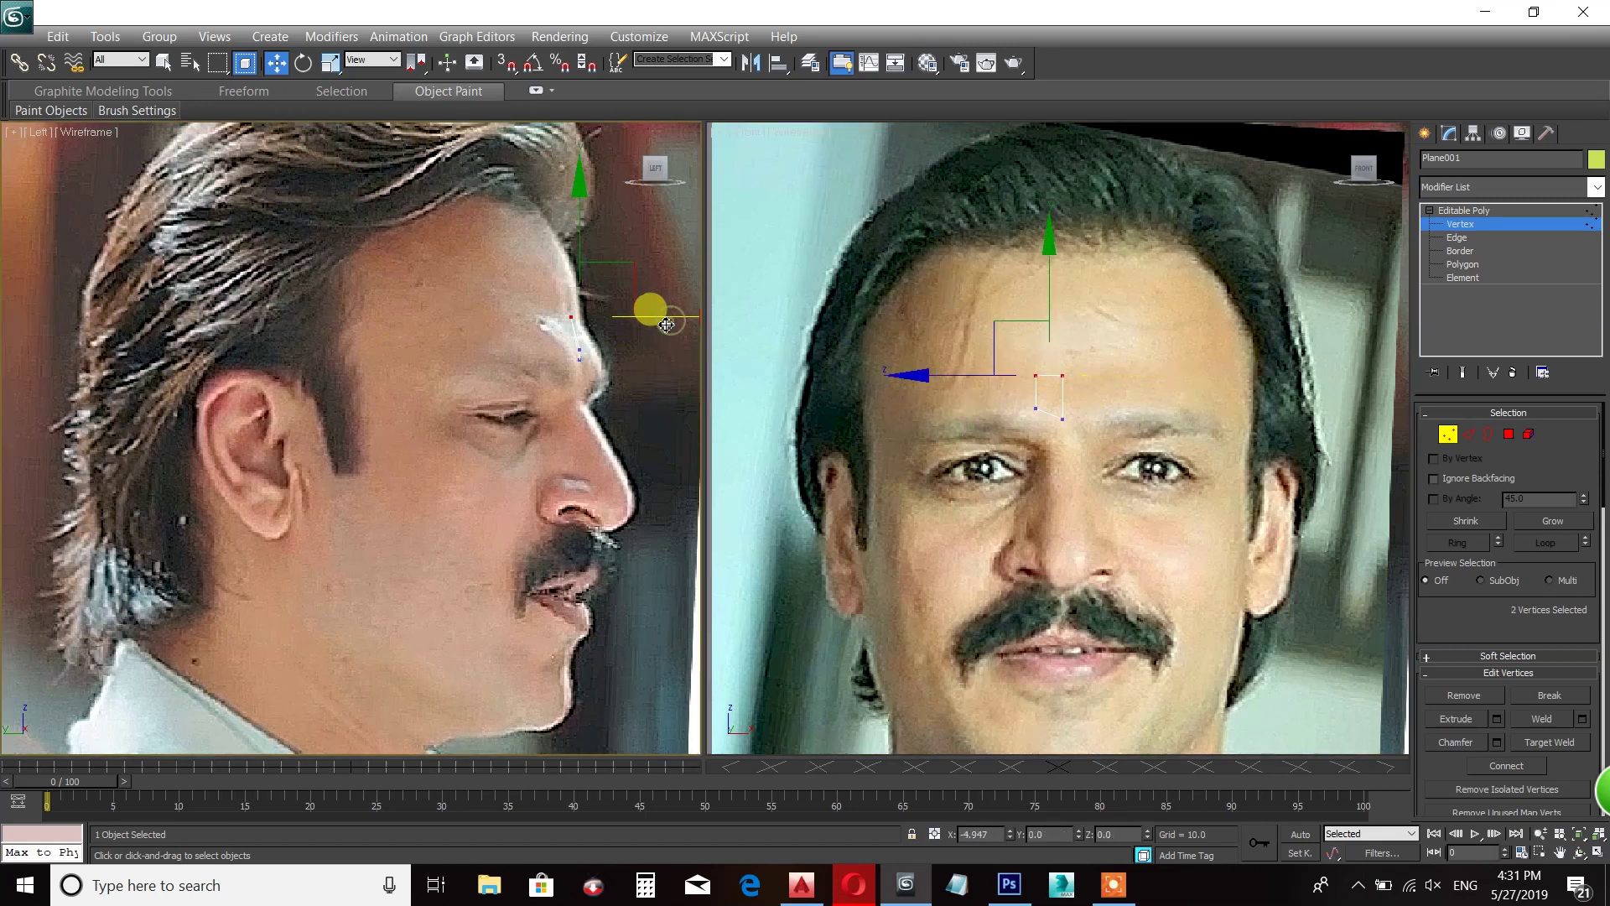
- Shift the plane's two left-side vertices slightly back in the Left view, then set the lower-left one a little further back
click(910, 423)
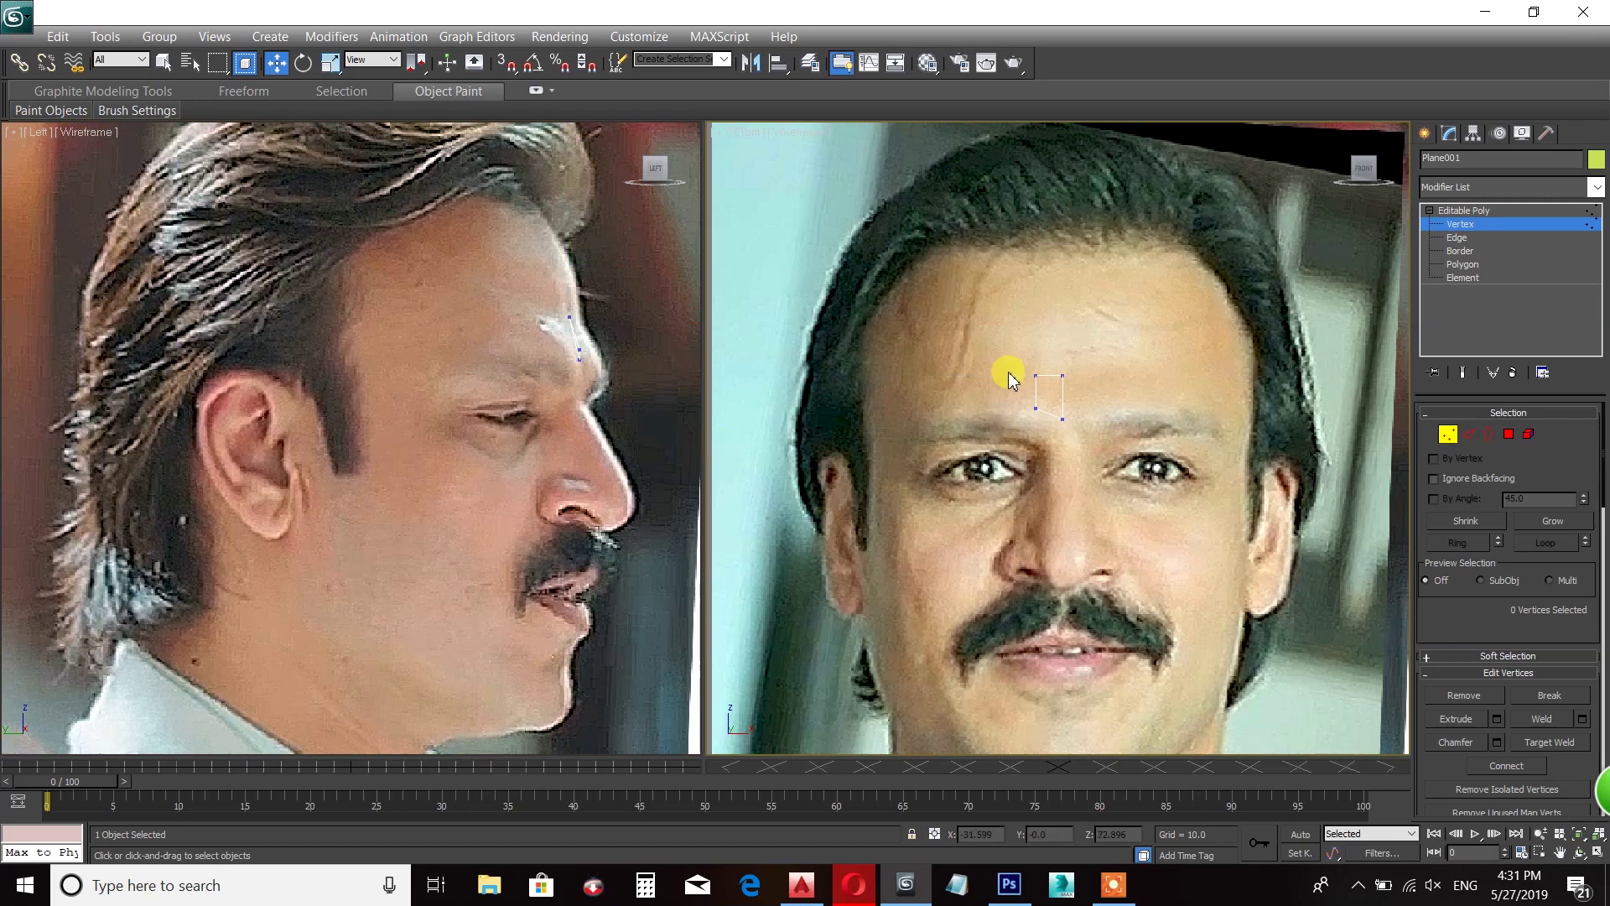
drag(1034, 449, 1039, 448)
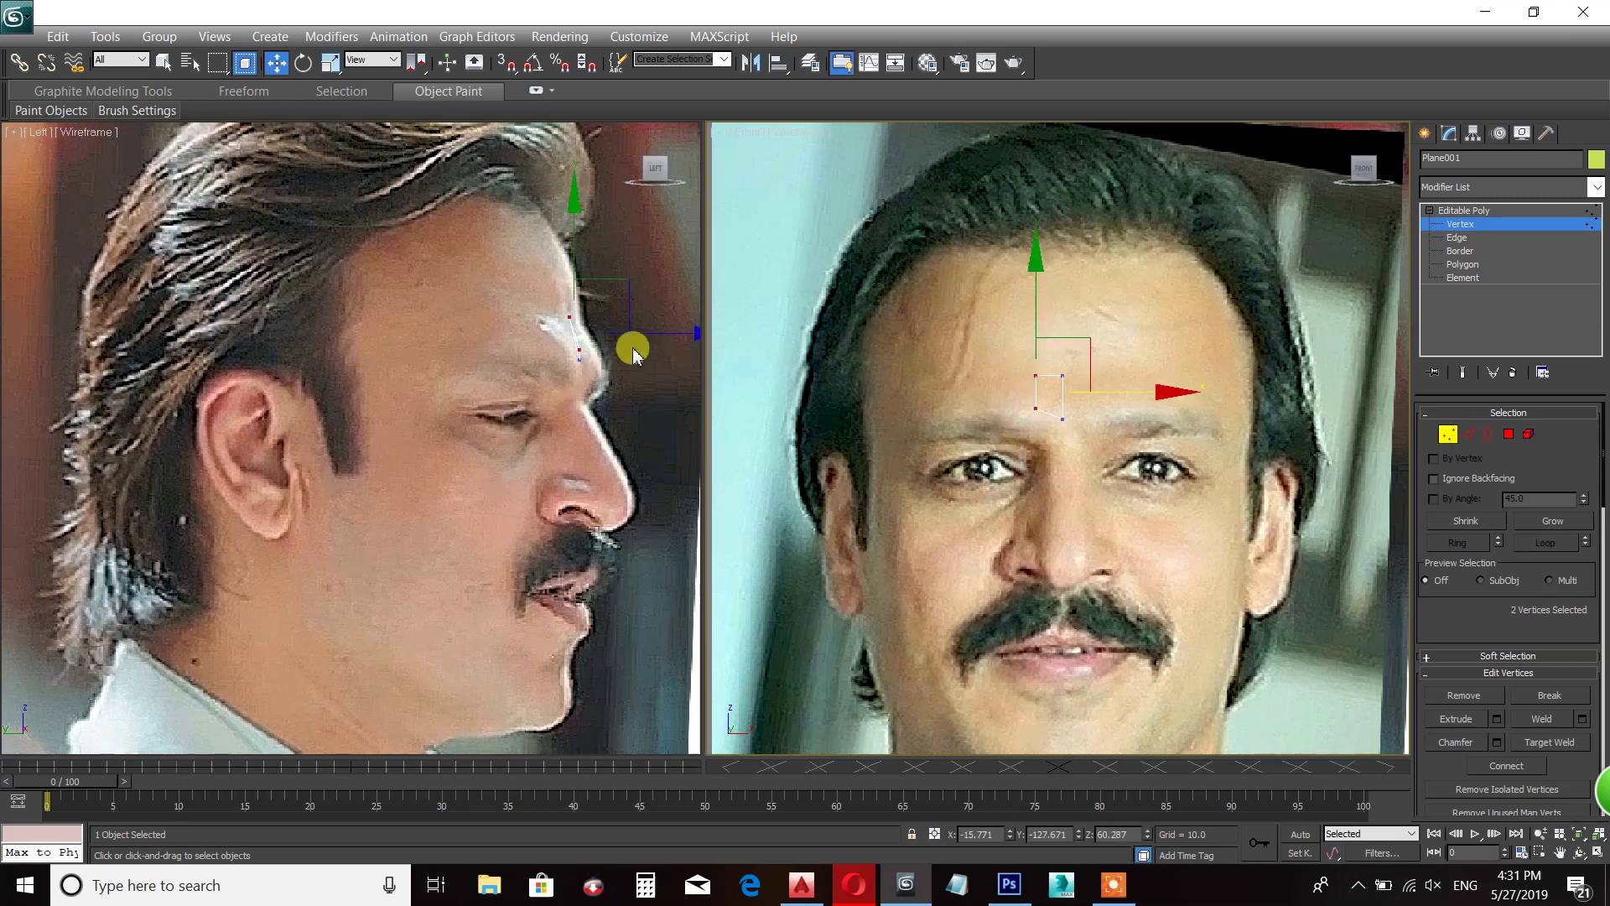
right_click(658, 335)
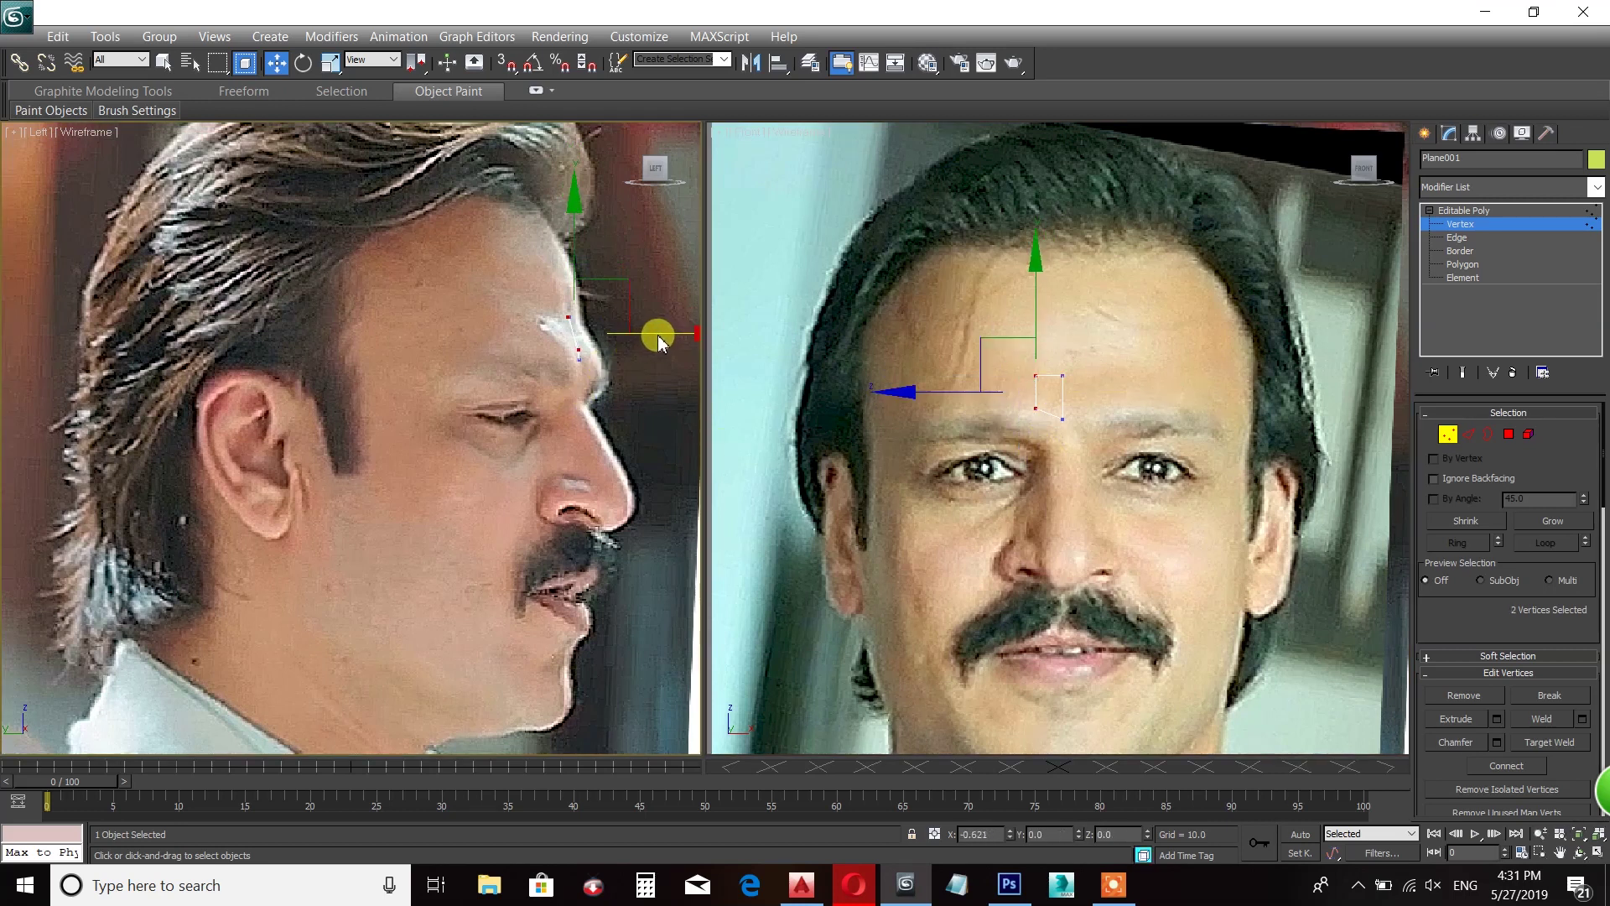
click(1040, 406)
click(1036, 409)
right_click(679, 387)
- Copy the plane's top edge upward in the Front view and fit it to the forehead profile in the Left view
right_click(1038, 378)
key(2)
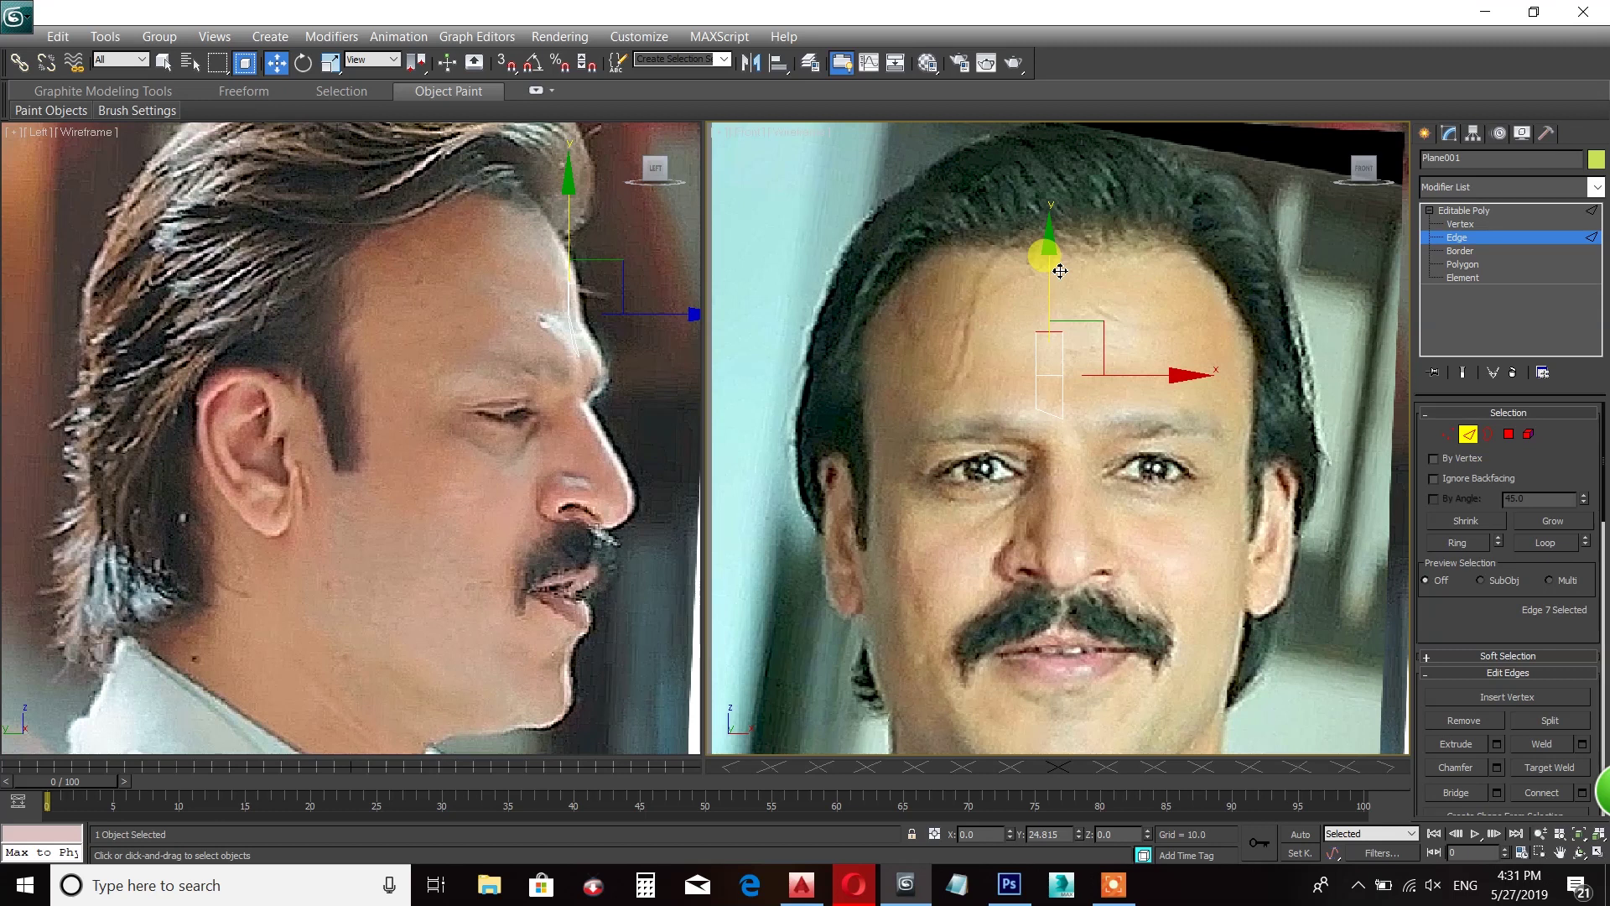
drag(1060, 270, 1060, 226)
drag(679, 280, 671, 276)
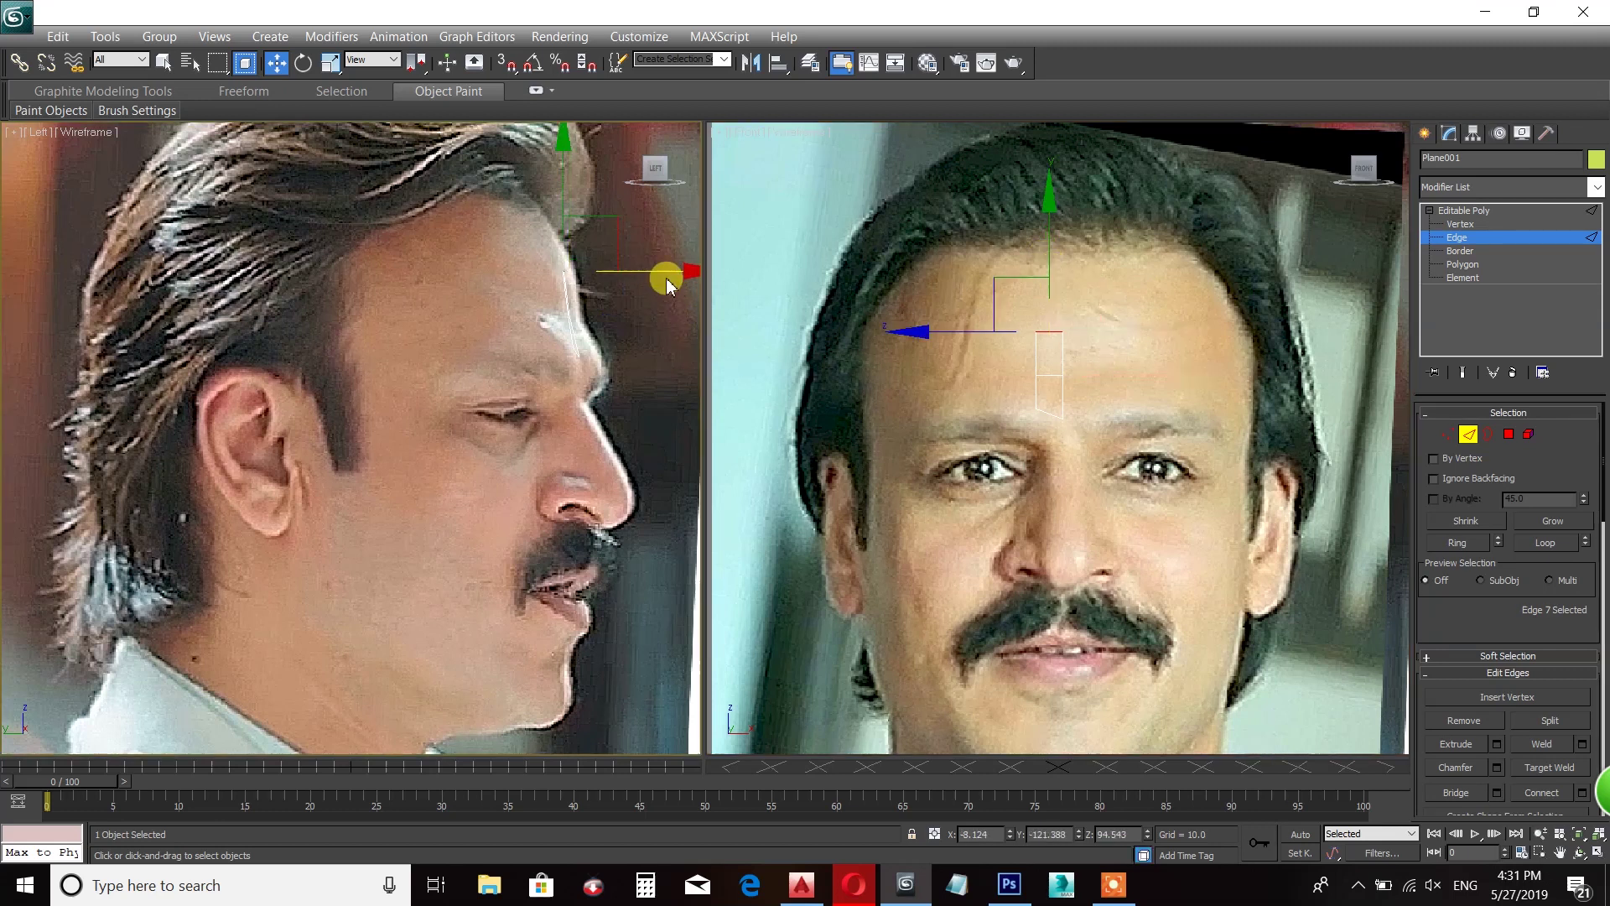
- Move the strip's upper-left vertex slightly outward, extend the top edge up again, and fit it to the forehead profile
key(1)
right_click(1036, 331)
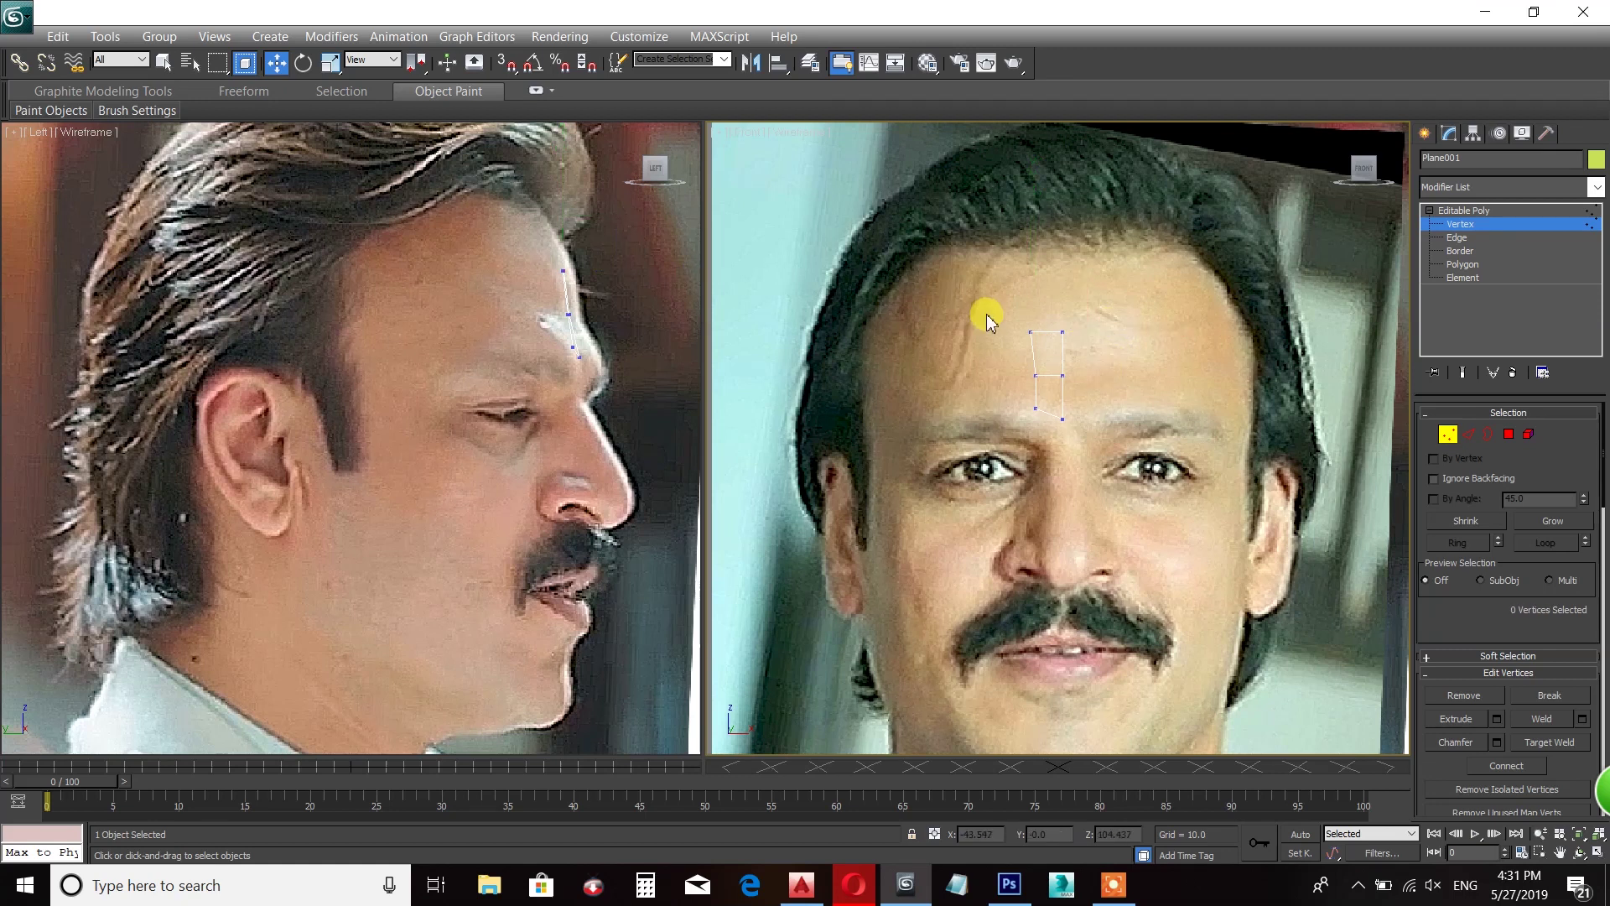
key(2)
right_click(647, 208)
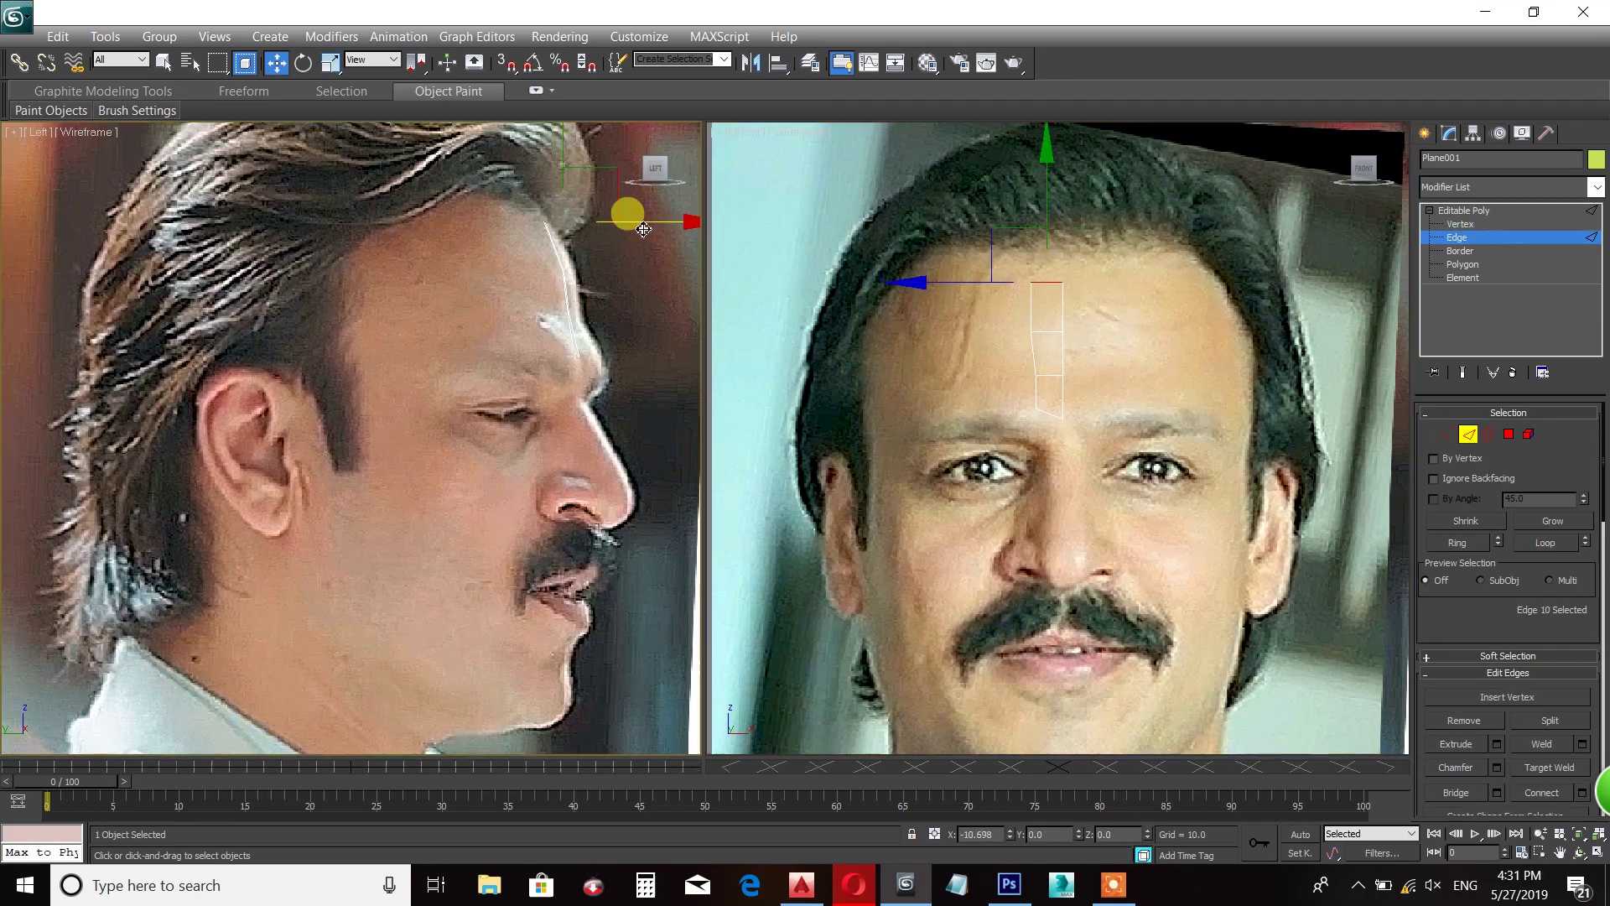
- Move the strip's upper-left vertex outward and copy the top edge upward to the hairline in the Front view
key(1)
right_click(1096, 269)
click(1105, 340)
key(2)
click(1041, 282)
shift+drag(1062, 282, 1062, 235)
key(1)
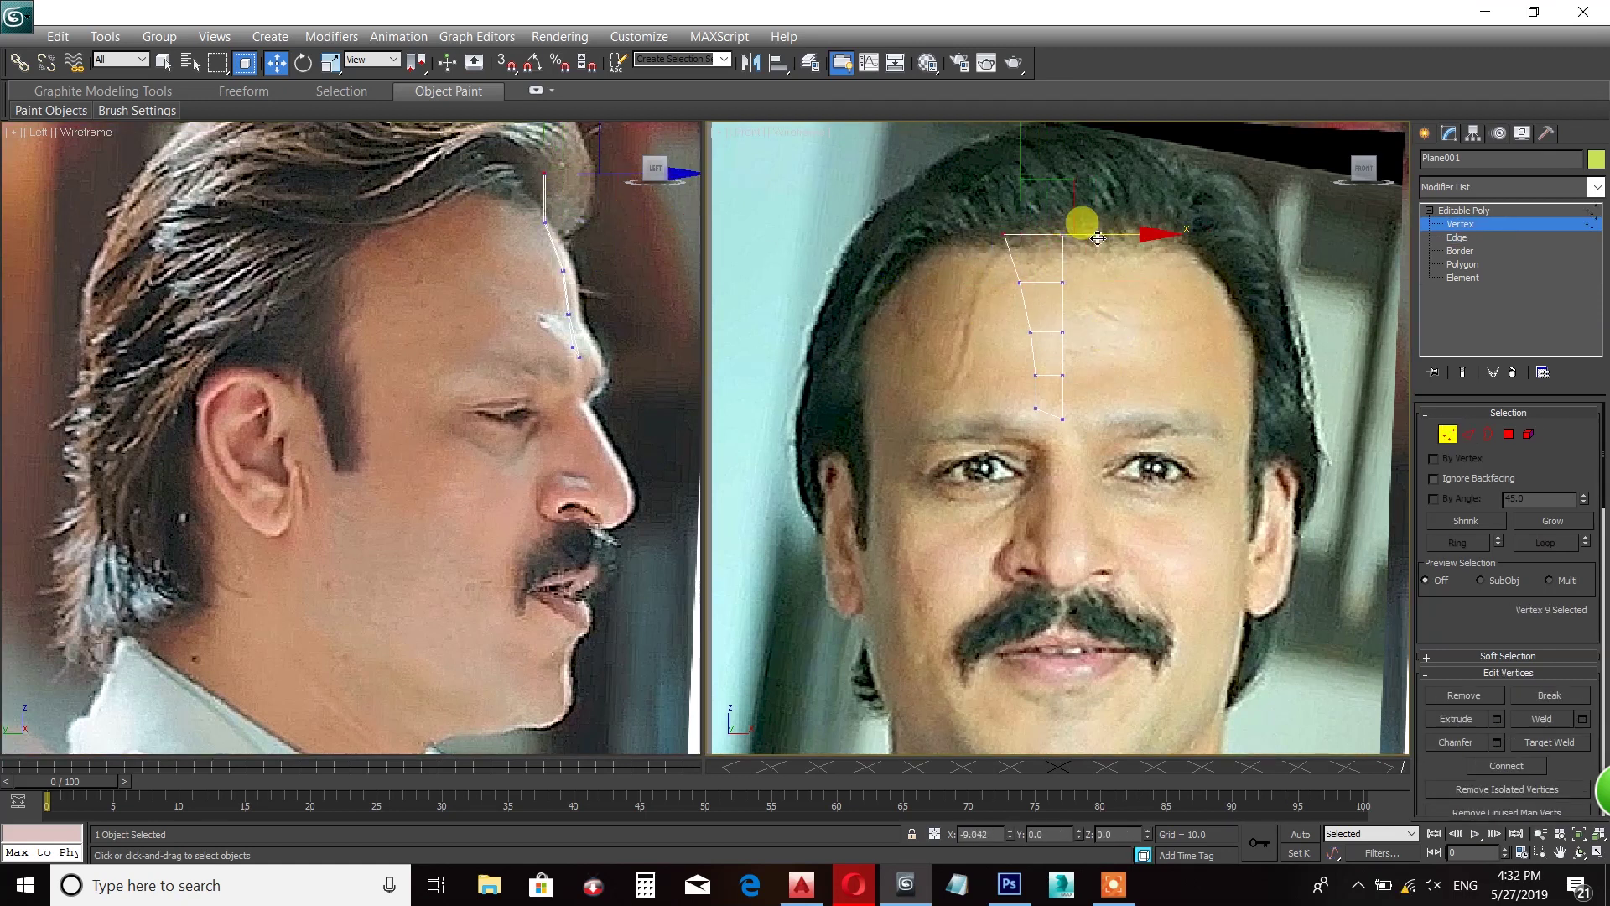
- Continue the strip's top end back over the hair in the Left view and widen its left side in the Front view
middle_drag(576, 204, 570, 227)
drag(571, 227, 425, 144)
key(2)
key(1)
right_click(989, 201)
click(1099, 285)
- Extend the strip's bottom edge down between the eyebrows and move its left vertex inward along the nose bridge
scroll(1092, 349, up, 1)
key(2)
scroll(1042, 330, up, 1)
key(1)
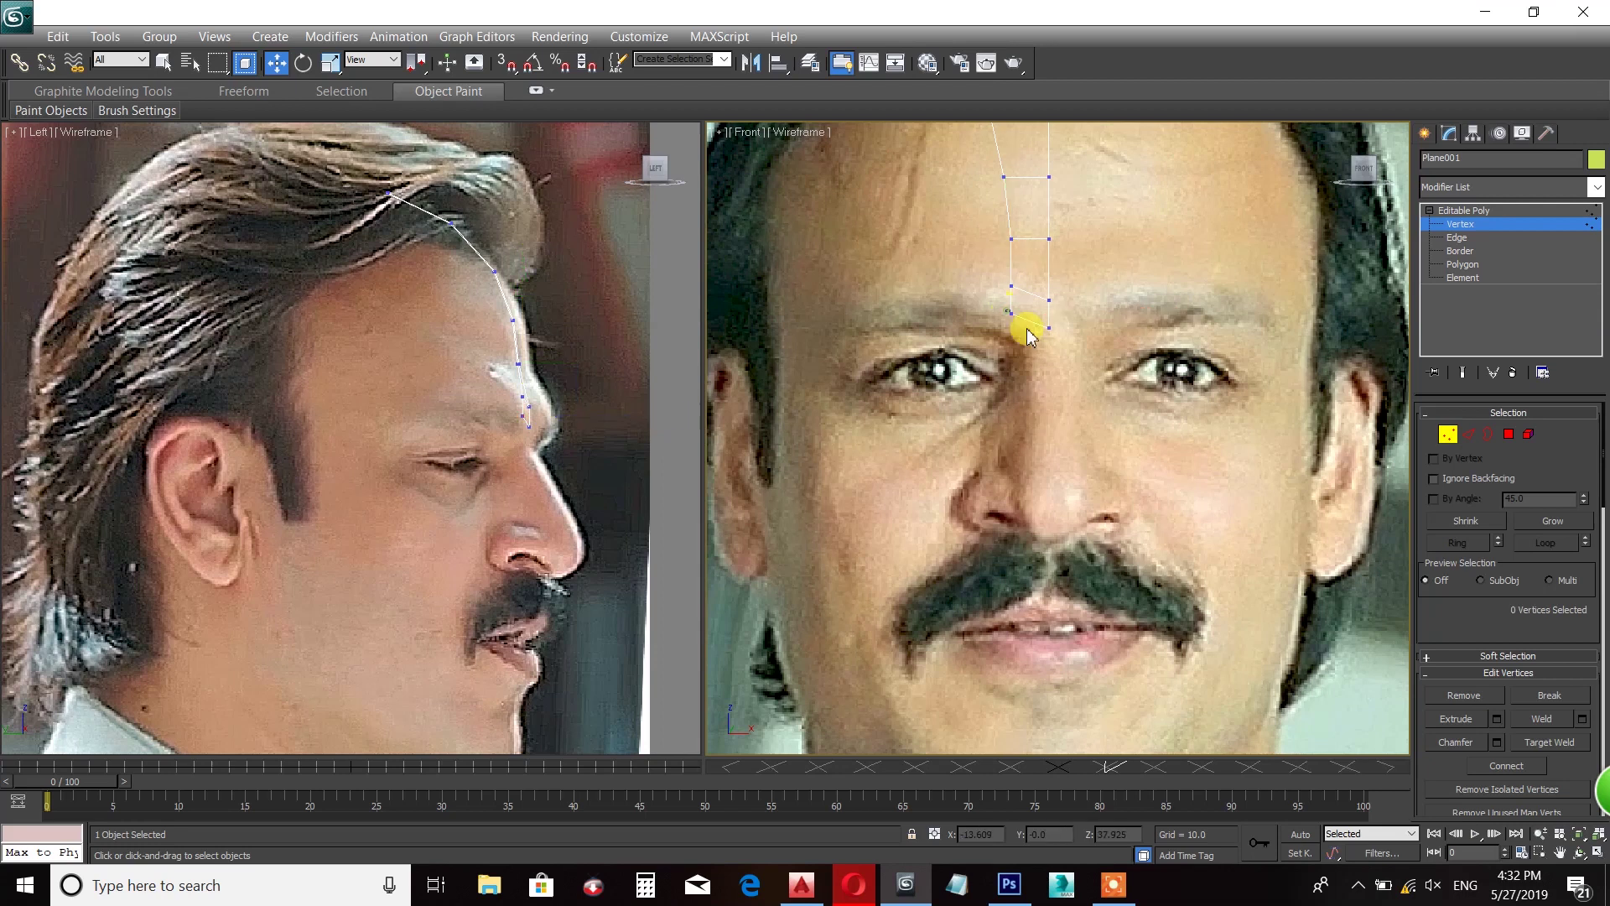
click(529, 426)
drag(1026, 371, 1145, 346)
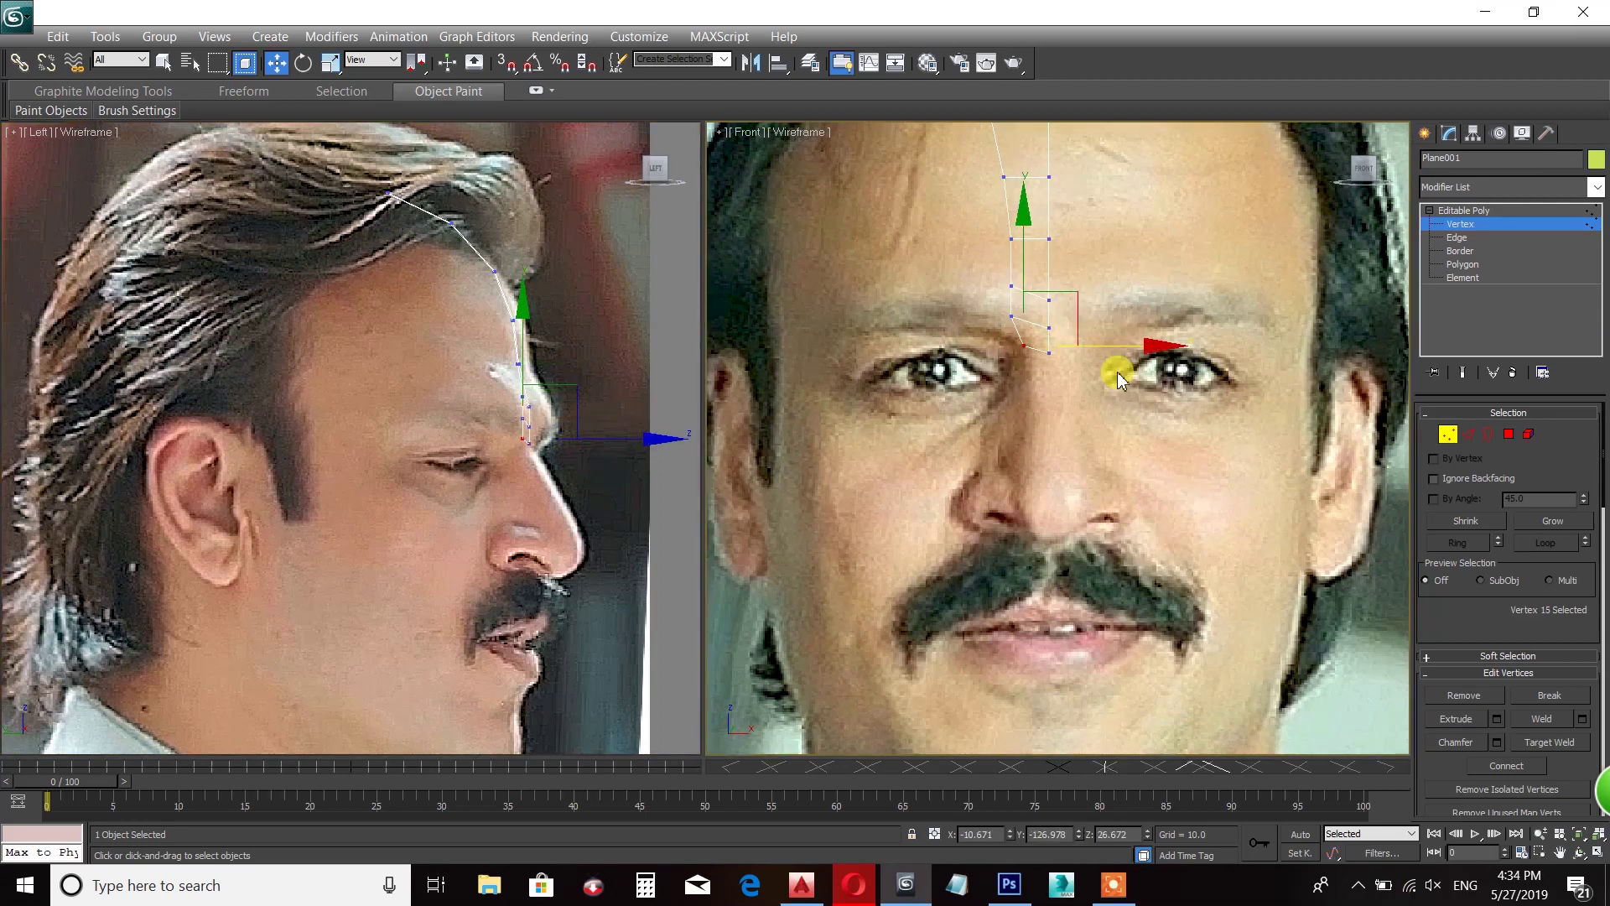
- Copy the bottom edge down to eye level and fit its vertices to the nose bridge in both views
key(2)
click(639, 469)
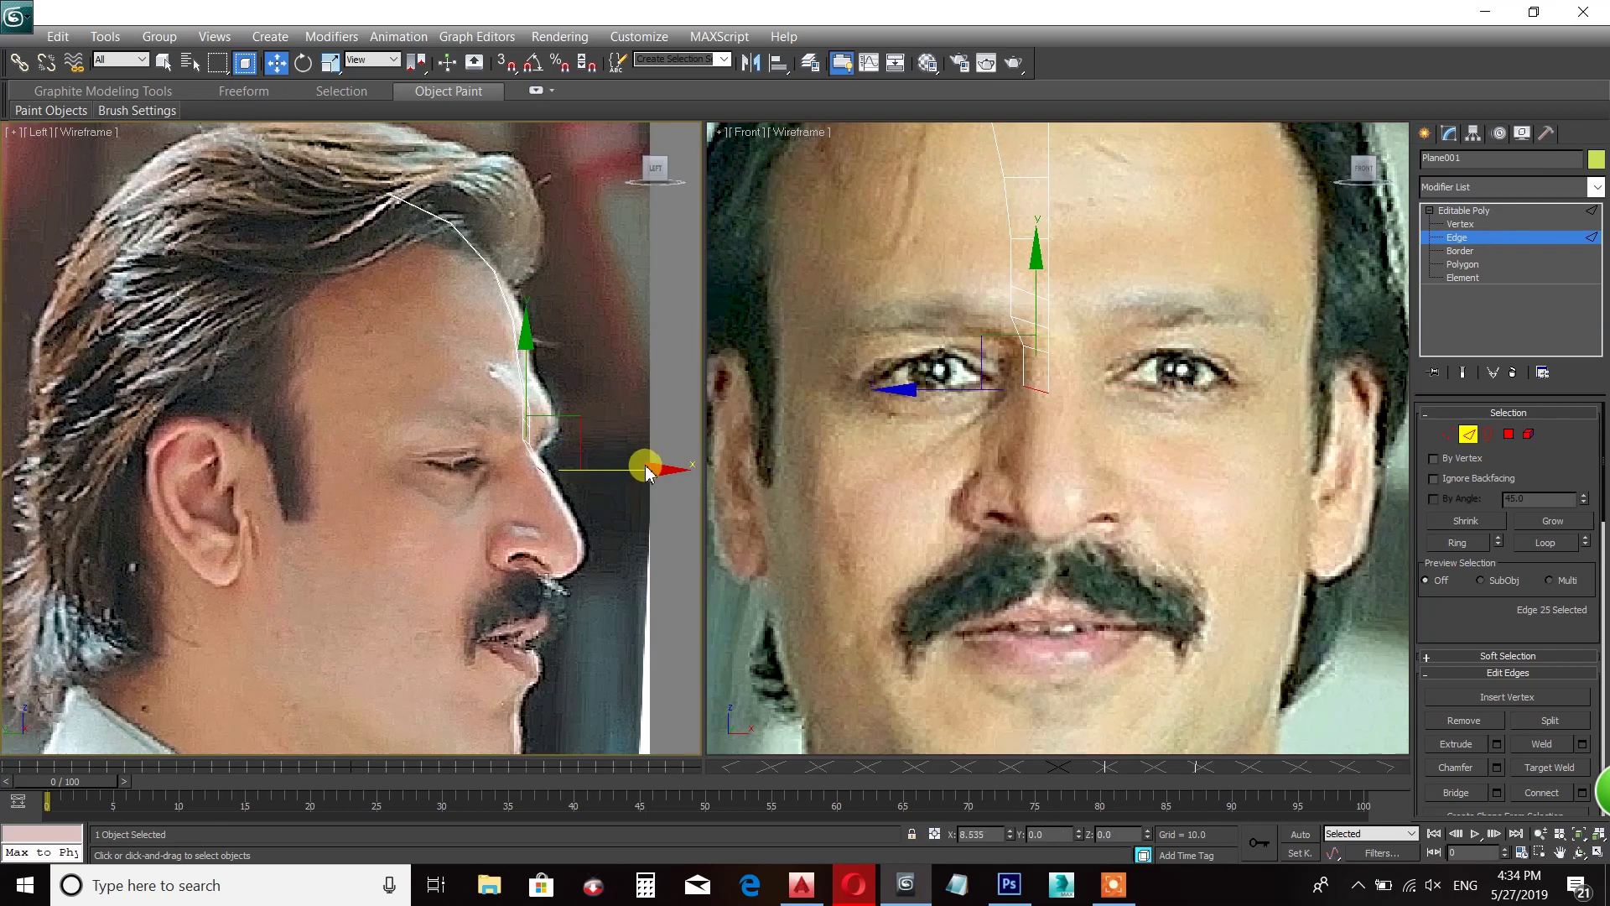
click(1054, 403)
key(1)
click(1025, 300)
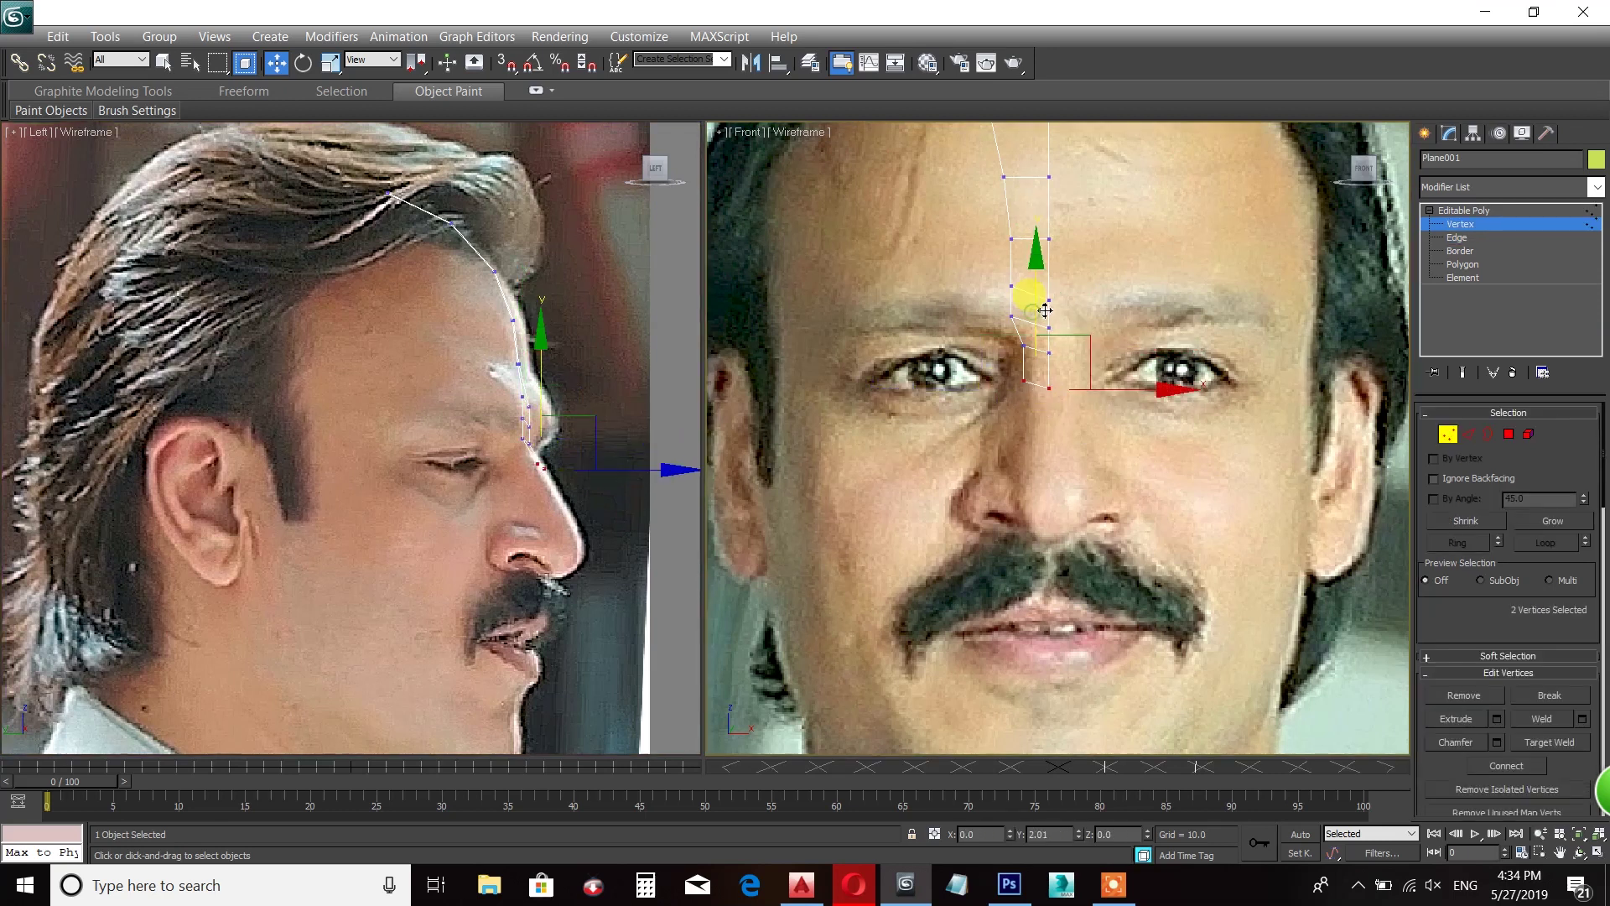
- Extend the bottom edge farther down the nose along its profile and narrow the strip's left-side vertices
click(624, 499)
key(2)
click(1035, 403)
click(594, 431)
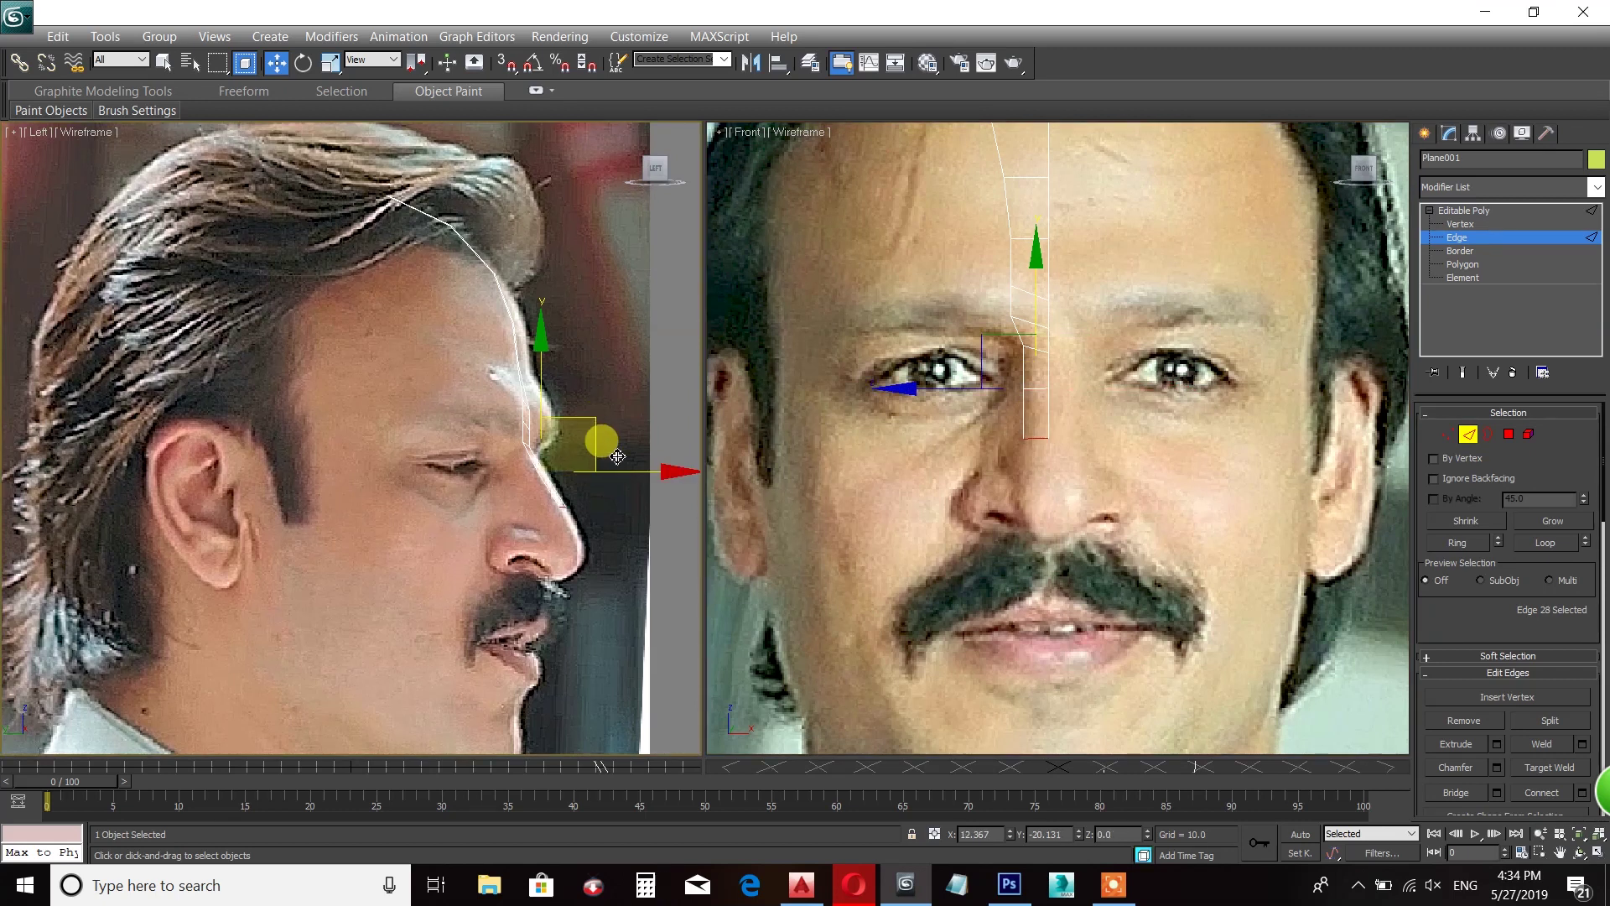
key(1)
click(1048, 388)
click(1080, 439)
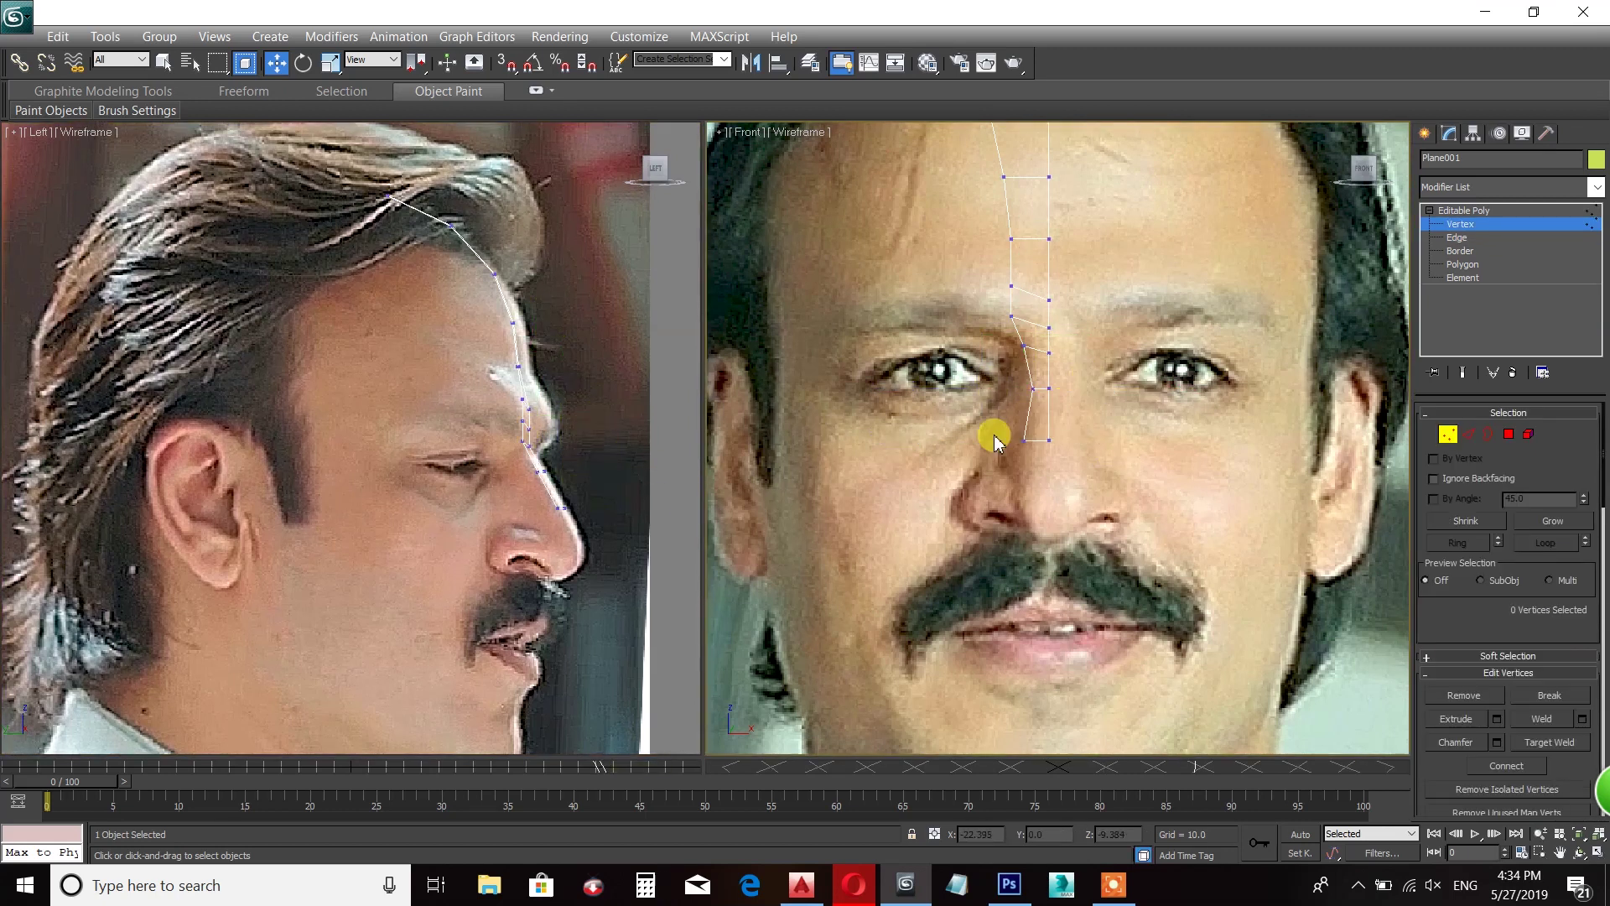
click(1025, 439)
- Adjust the lower nose vertices in the Left view to follow the nose's profile
click(550, 478)
click(536, 461)
click(559, 511)
drag(559, 511, 573, 532)
click(979, 513)
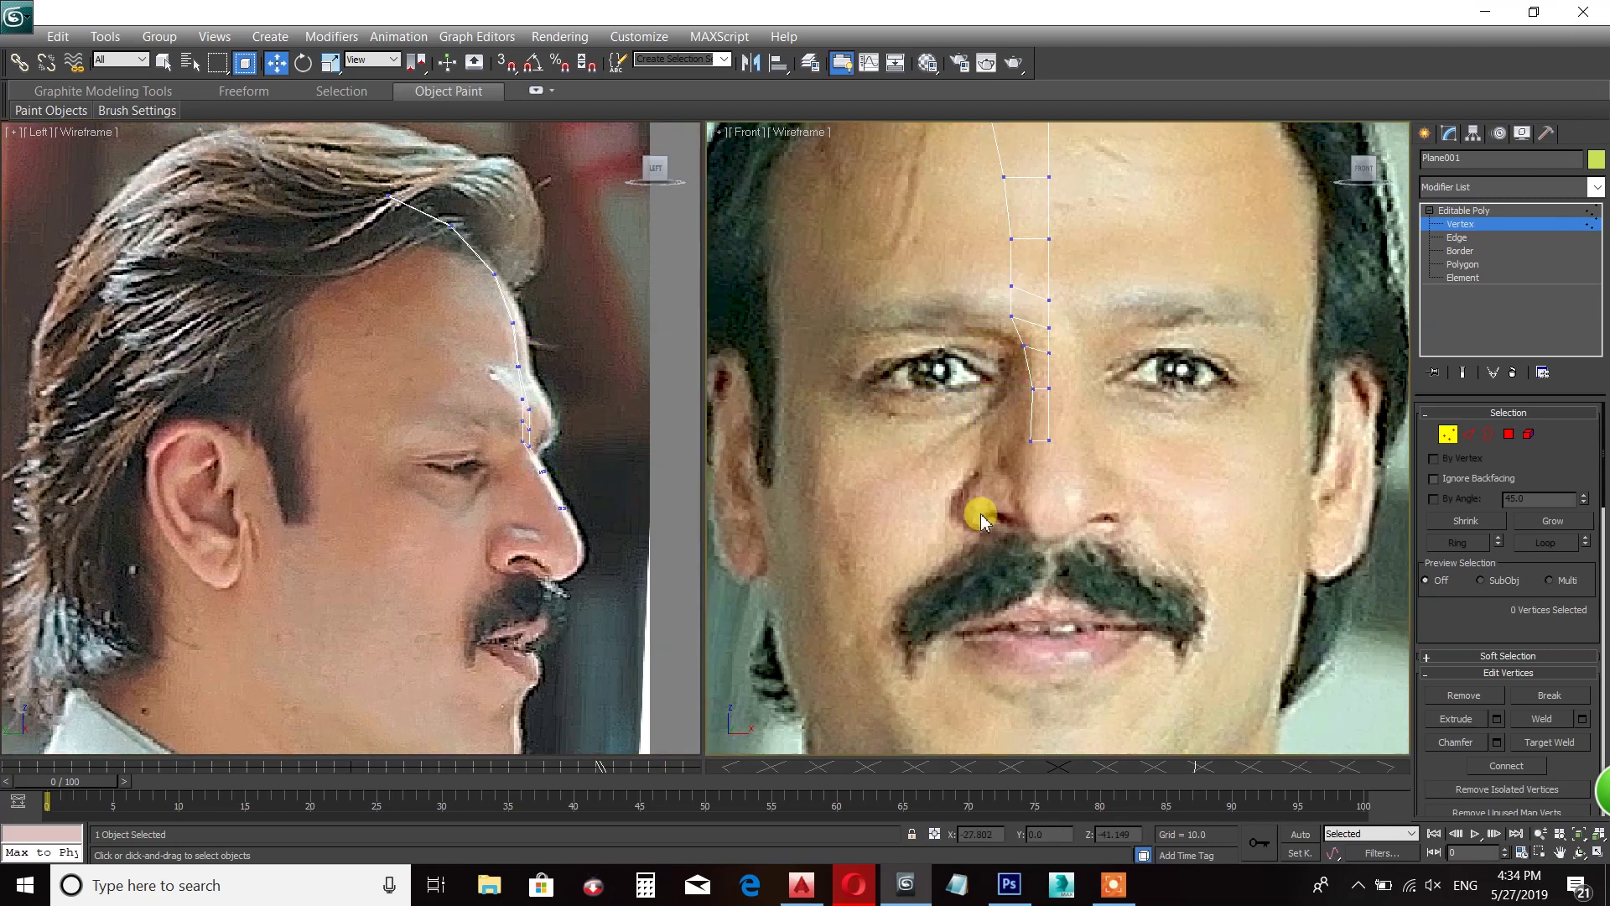
- Extend the strip's bottom edge down to the nose tip and align it with the profile in the Left view
middle_drag(980, 513, 970, 468)
click(1025, 457)
key(2)
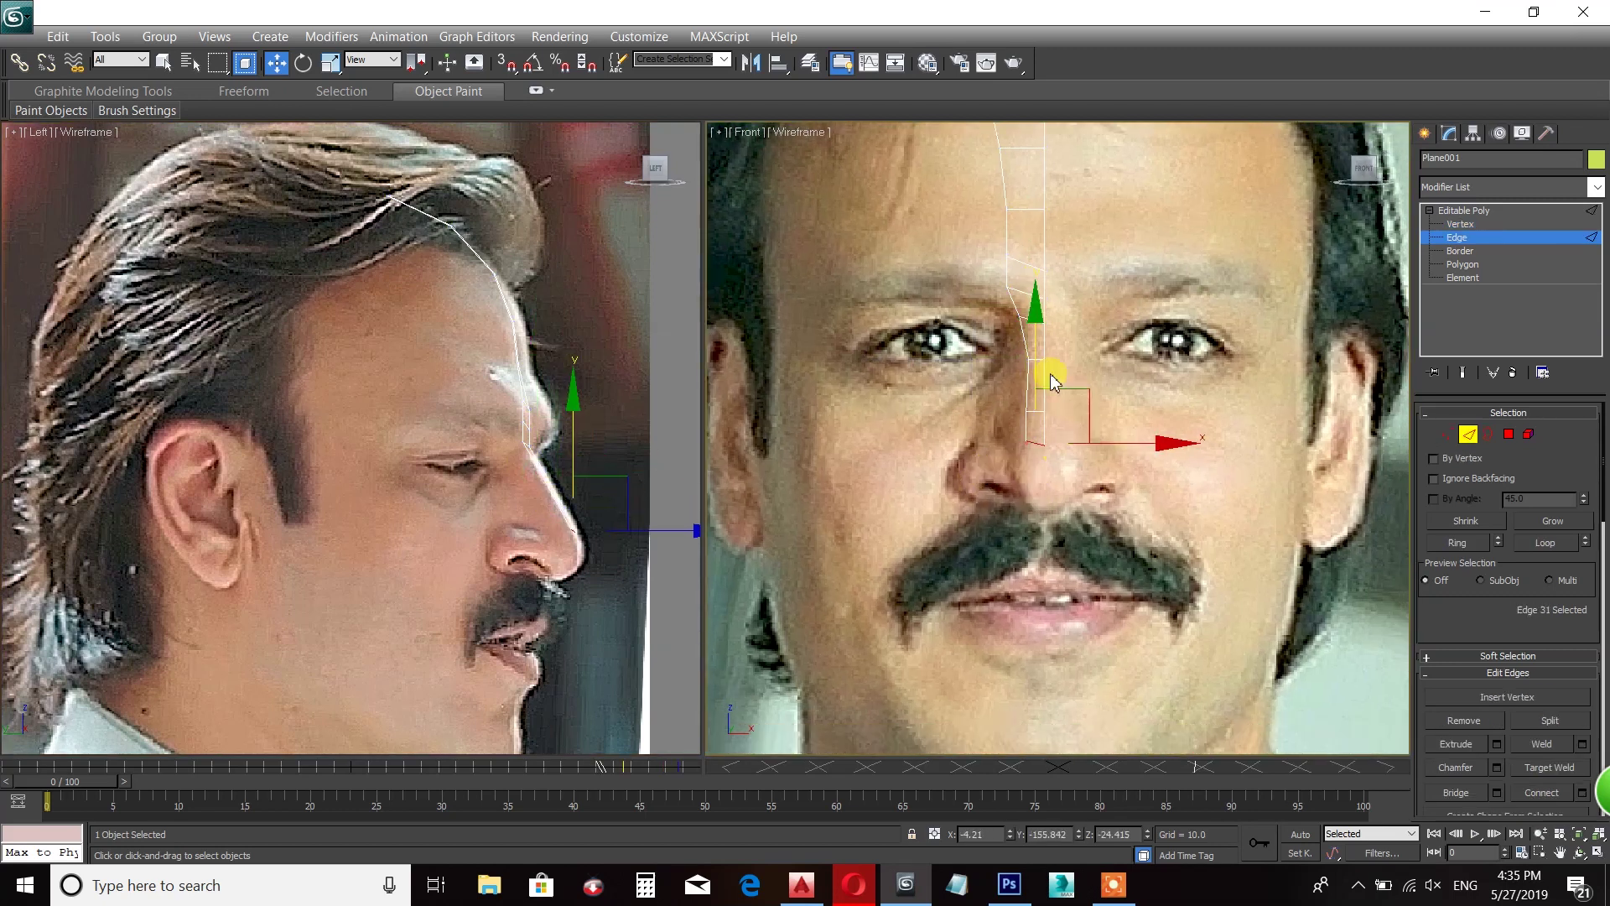
middle_drag(654, 565, 627, 530)
drag(628, 530, 633, 530)
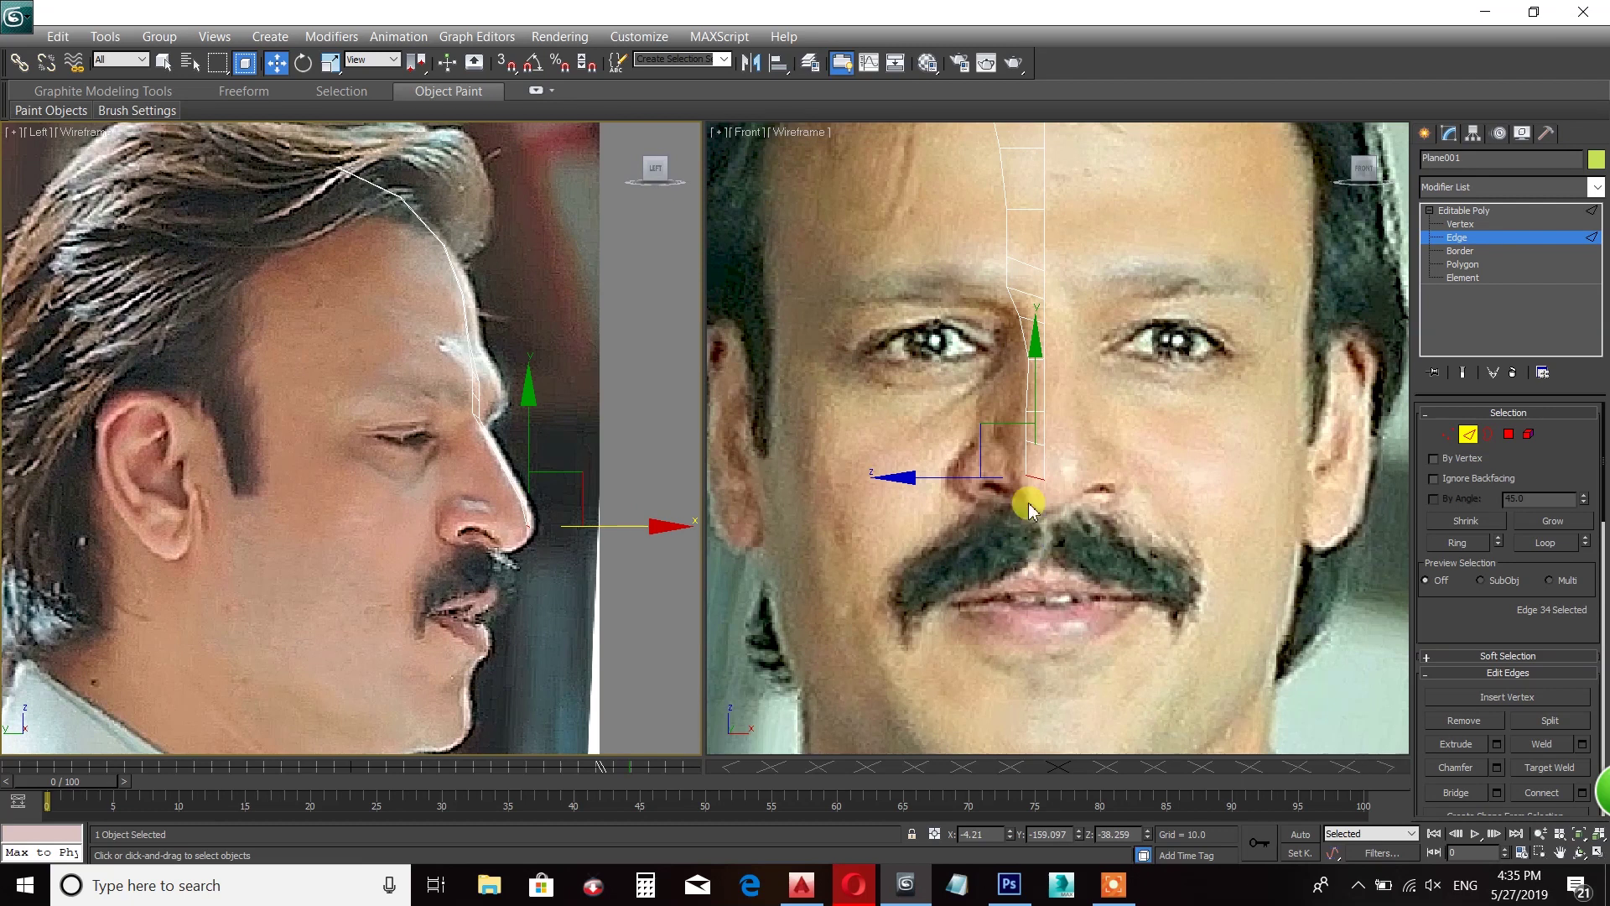
- Copy the strip's left edge outward above the eyebrow and position the new vertices in the Front and Left views
middle_drag(1030, 508, 852, 460)
click(988, 413)
drag(1054, 366, 995, 382)
key(1)
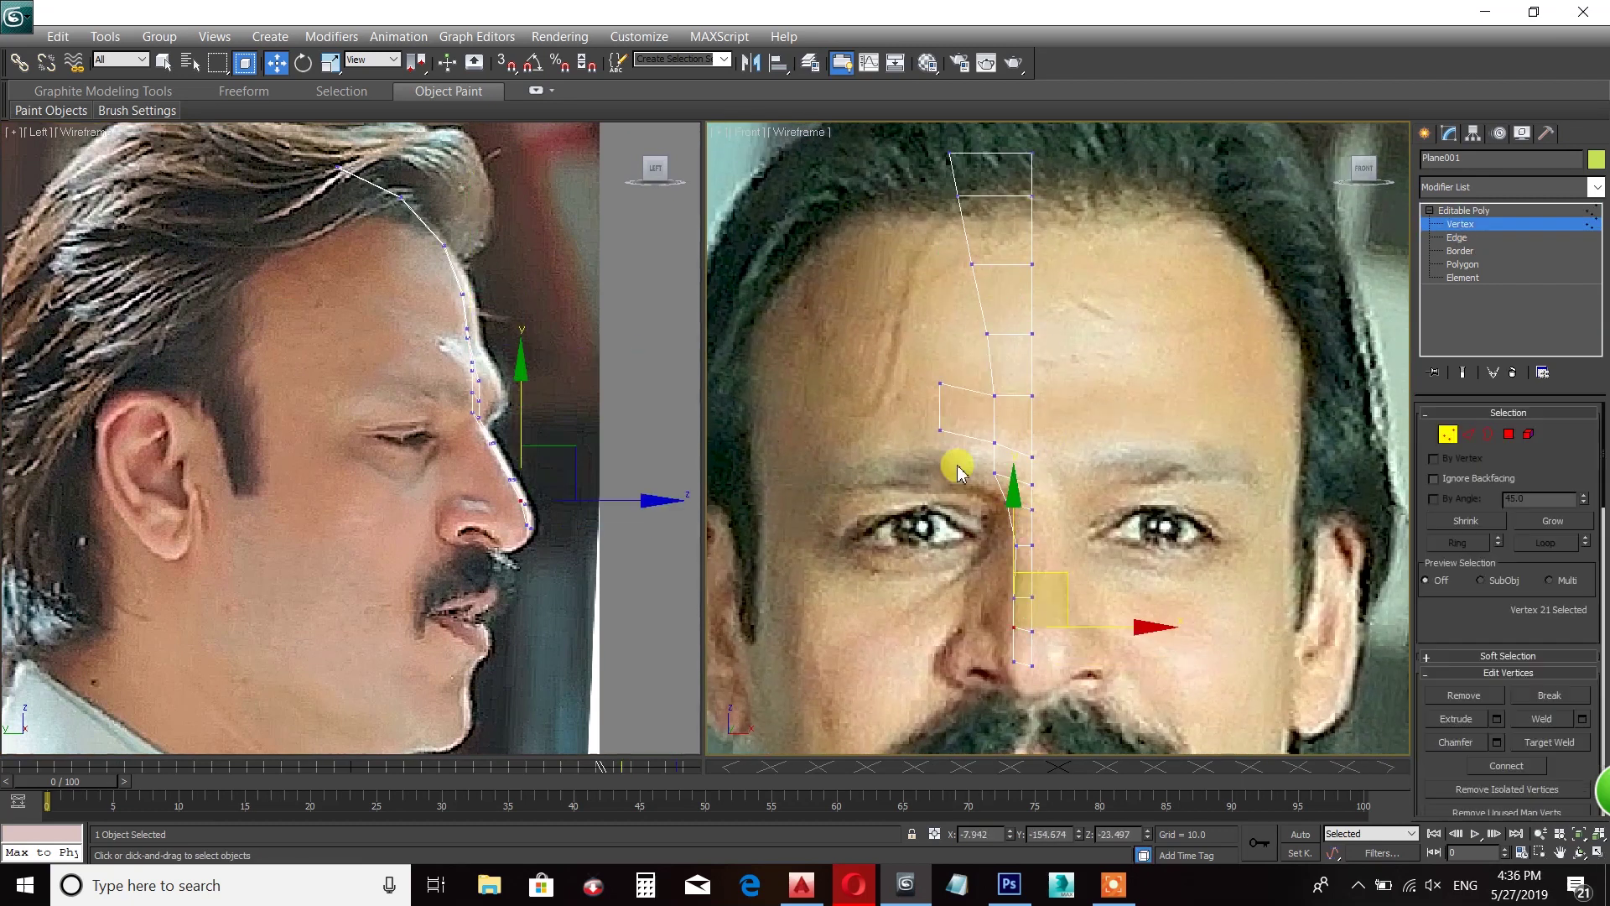
click(940, 393)
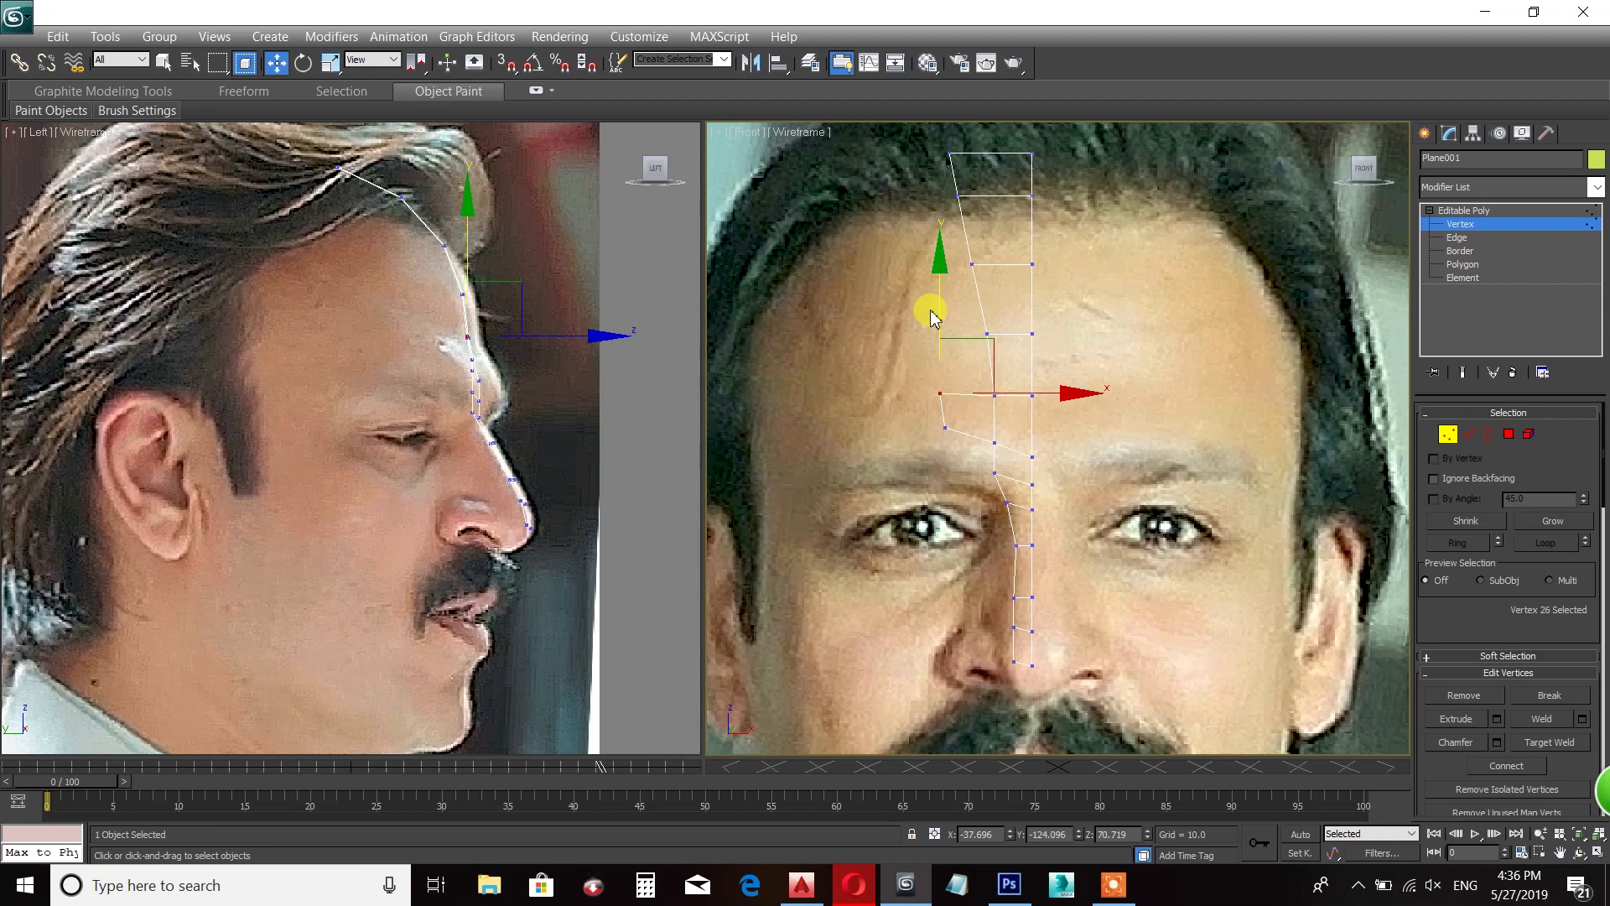
drag(570, 337, 550, 341)
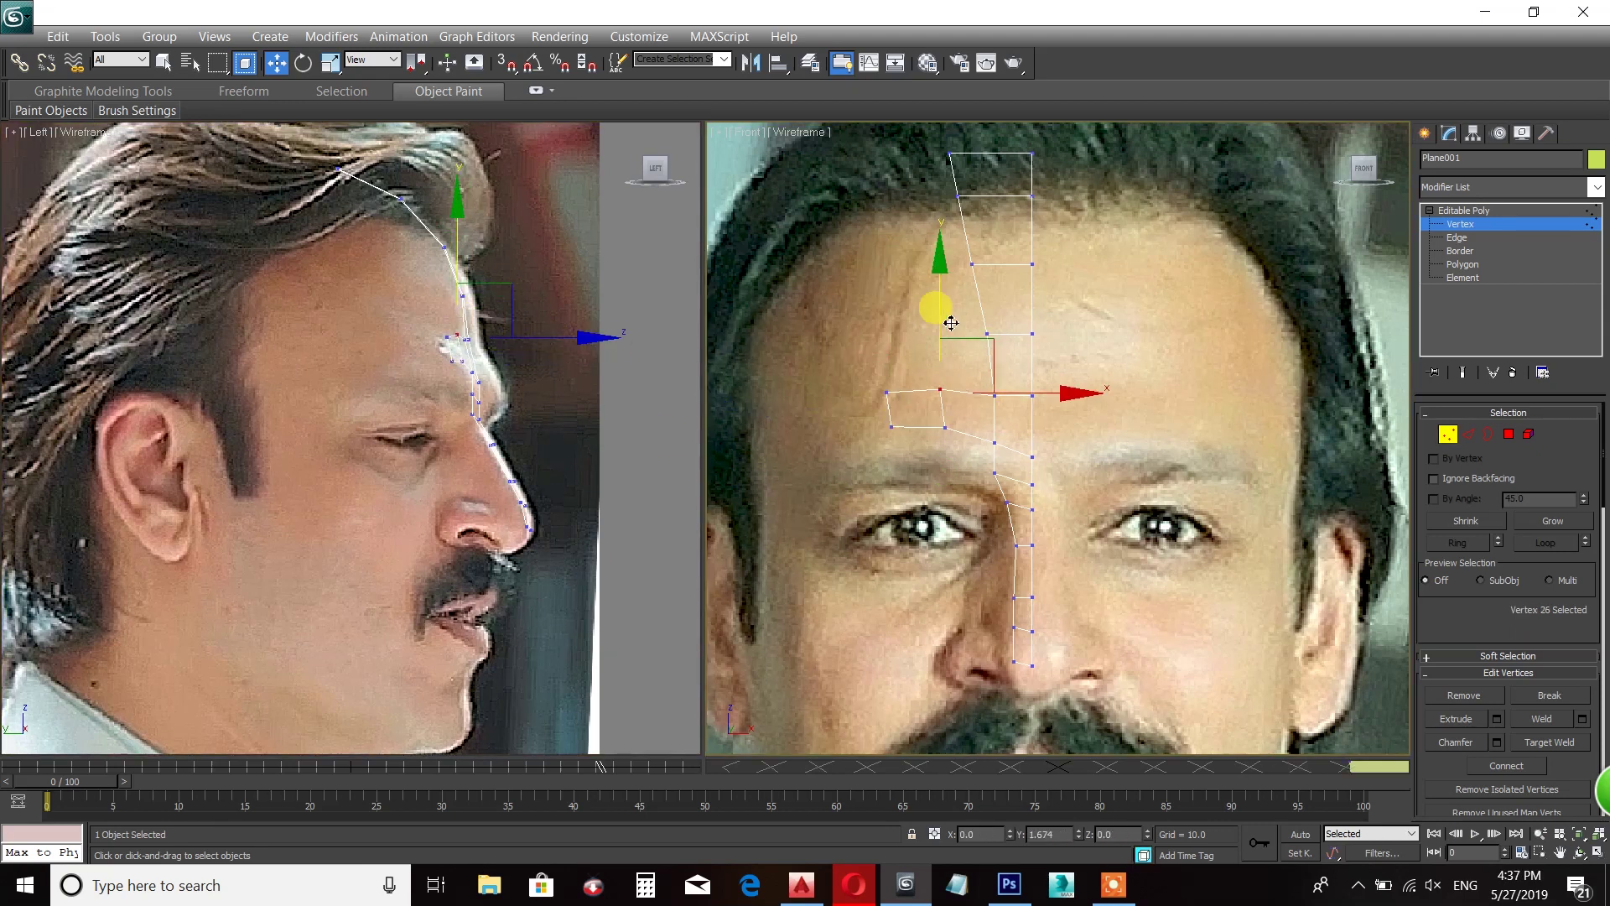
- Level the upper vertices of the brow row in the Front view so that its top edge runs straight
click(887, 389)
click(994, 392)
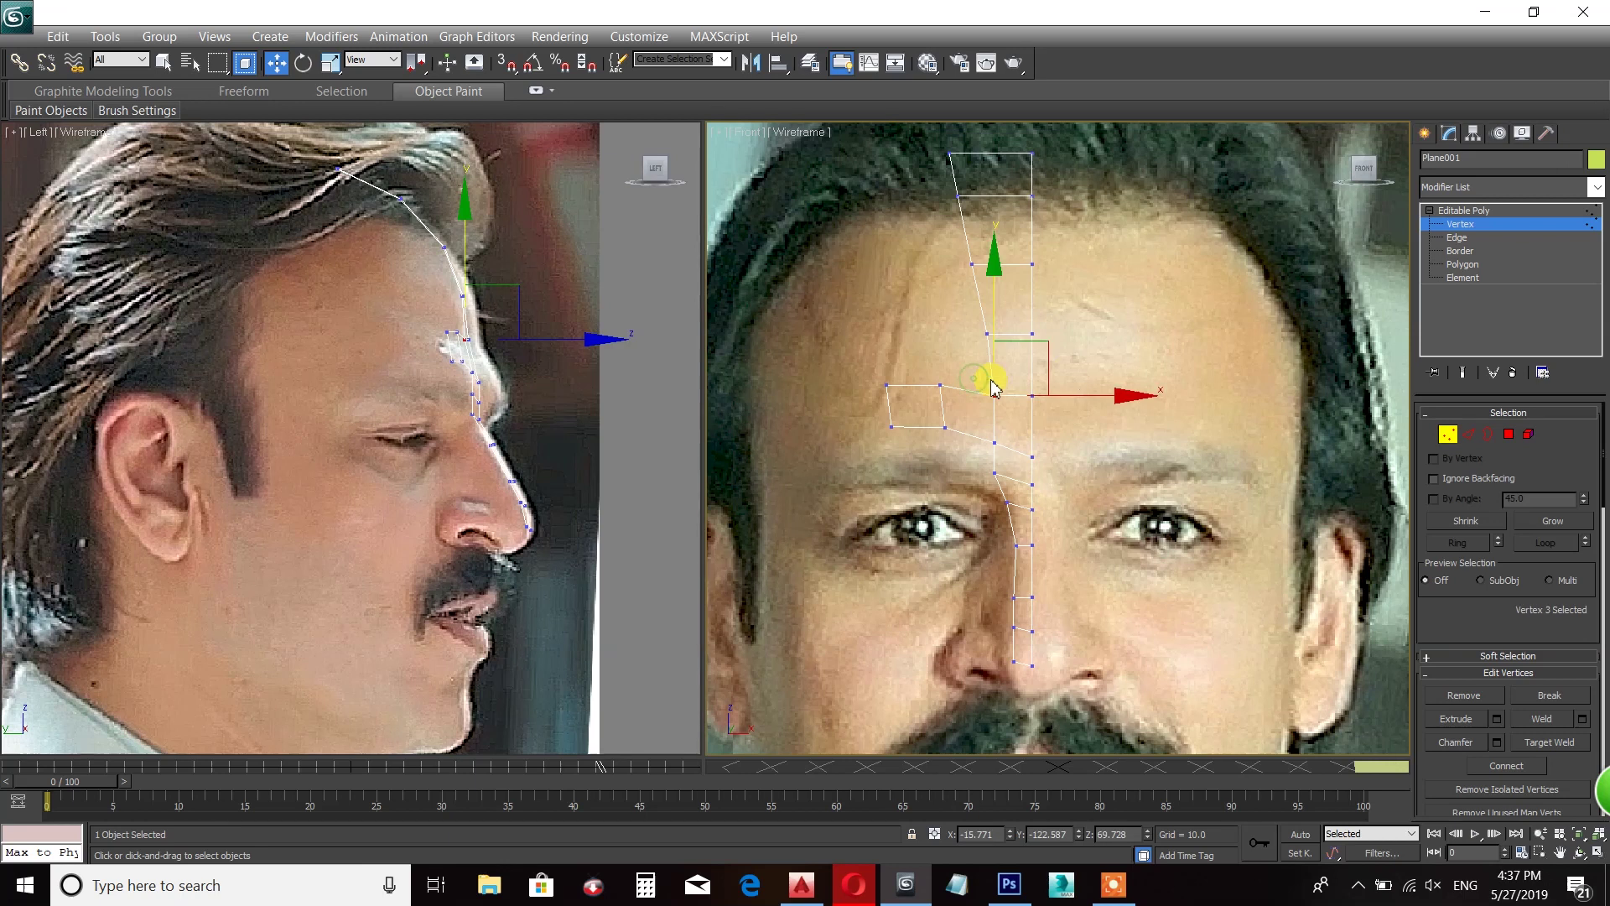
click(1035, 510)
click(940, 386)
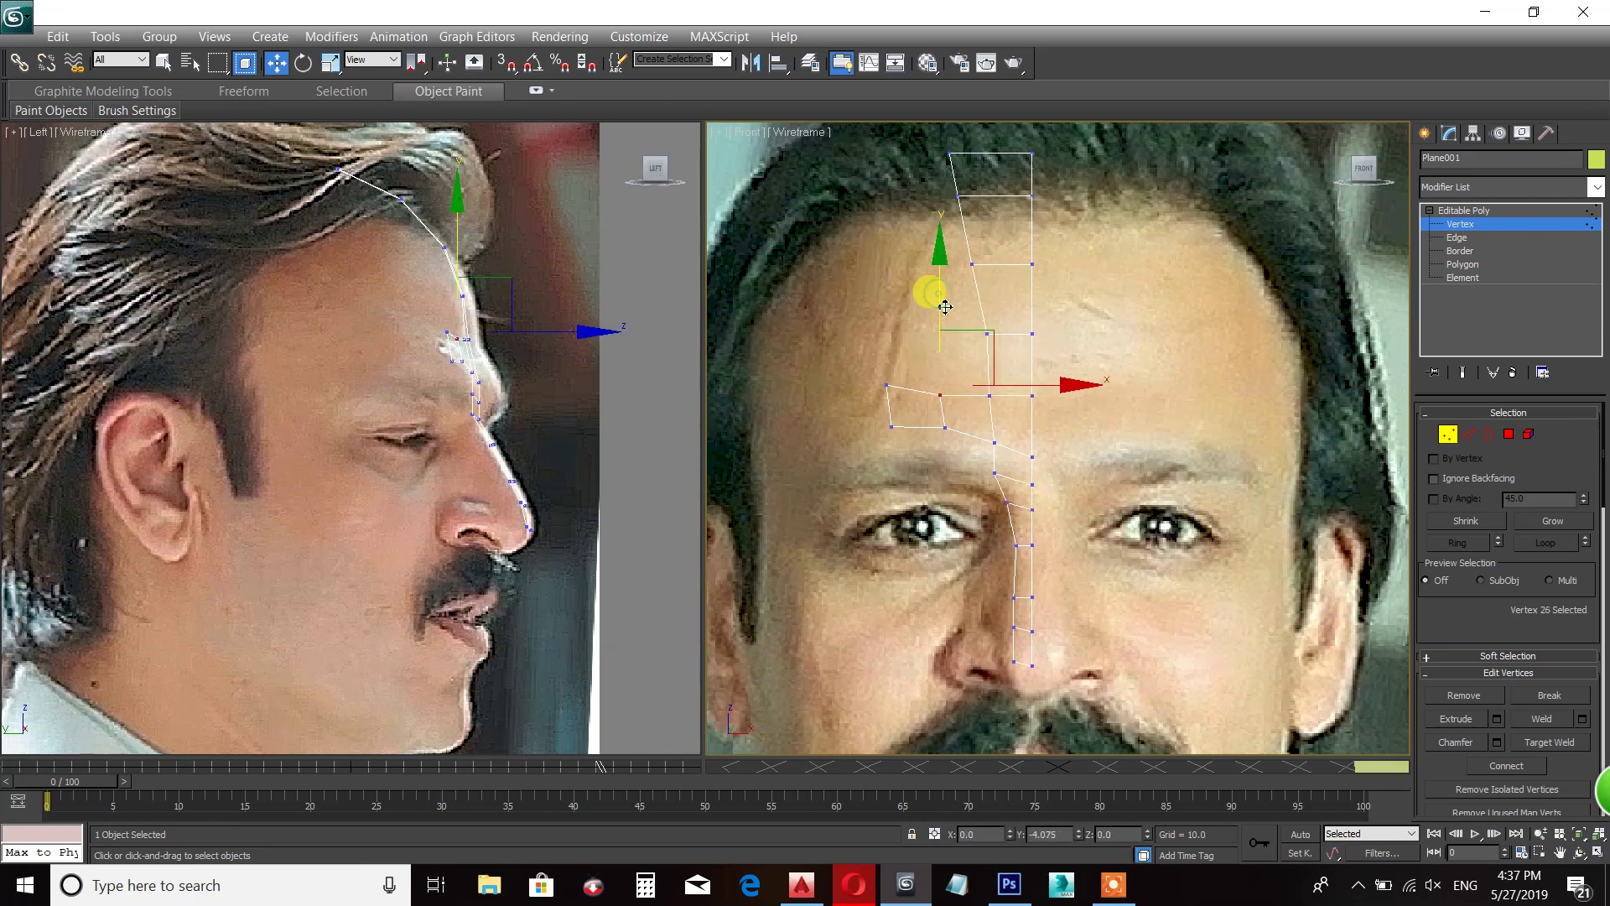
click(887, 390)
click(557, 387)
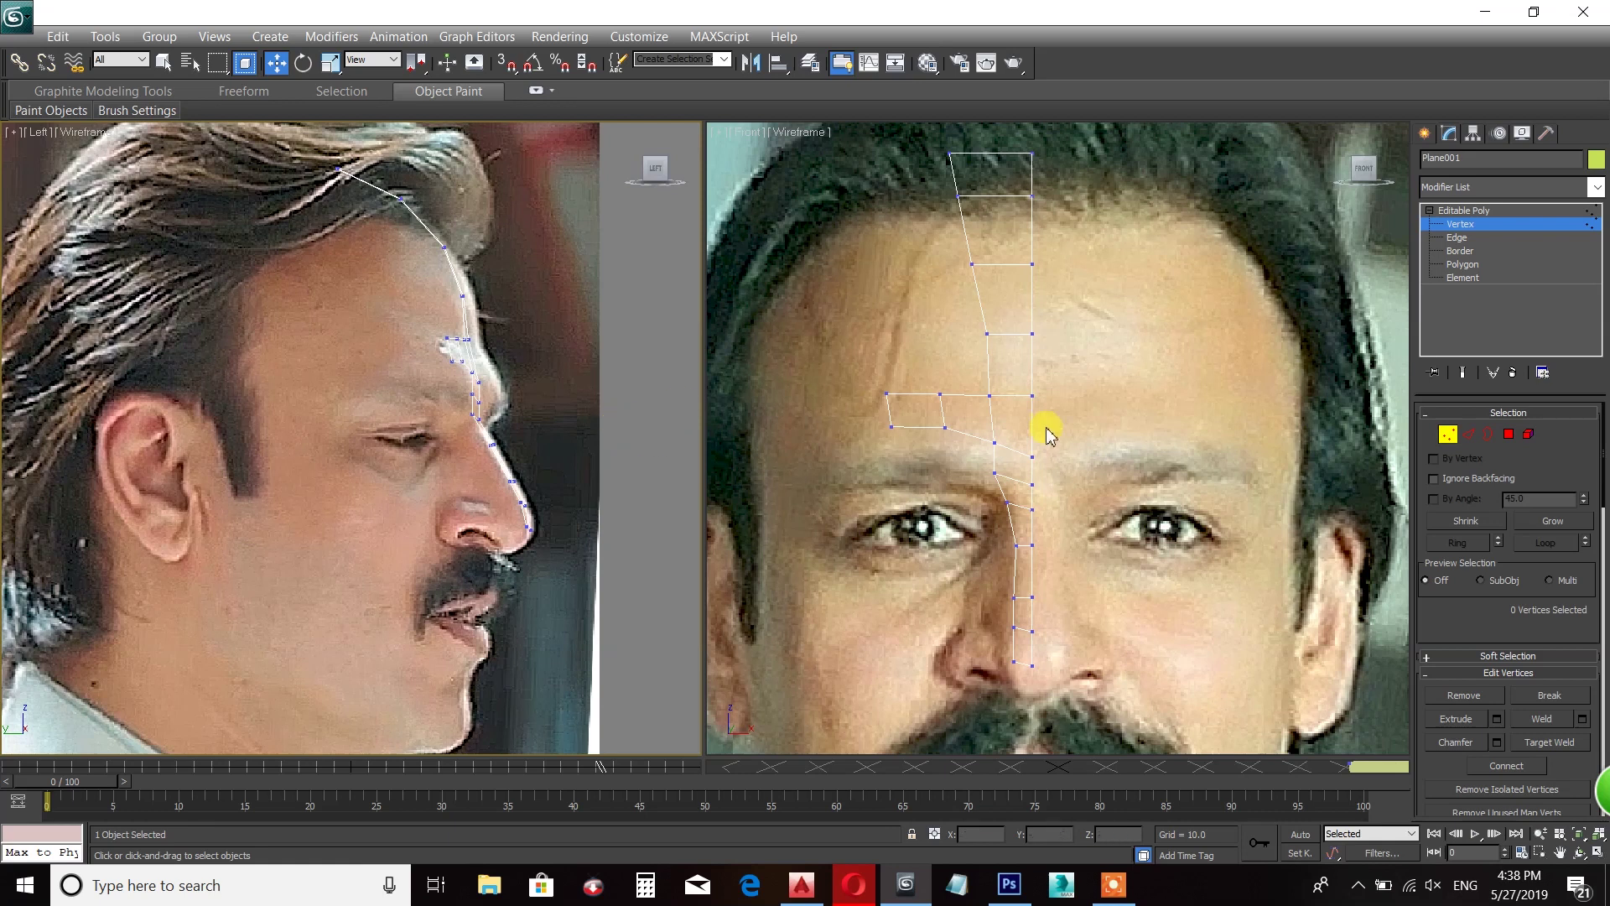
- Copy an upper edge of the brow row upward onto the forehead and adjust the vertices of the new polygon
middle_drag(1048, 433, 1075, 378)
key(2)
click(921, 346)
shift+drag(903, 323, 881, 388)
middle_drag(880, 388, 893, 447)
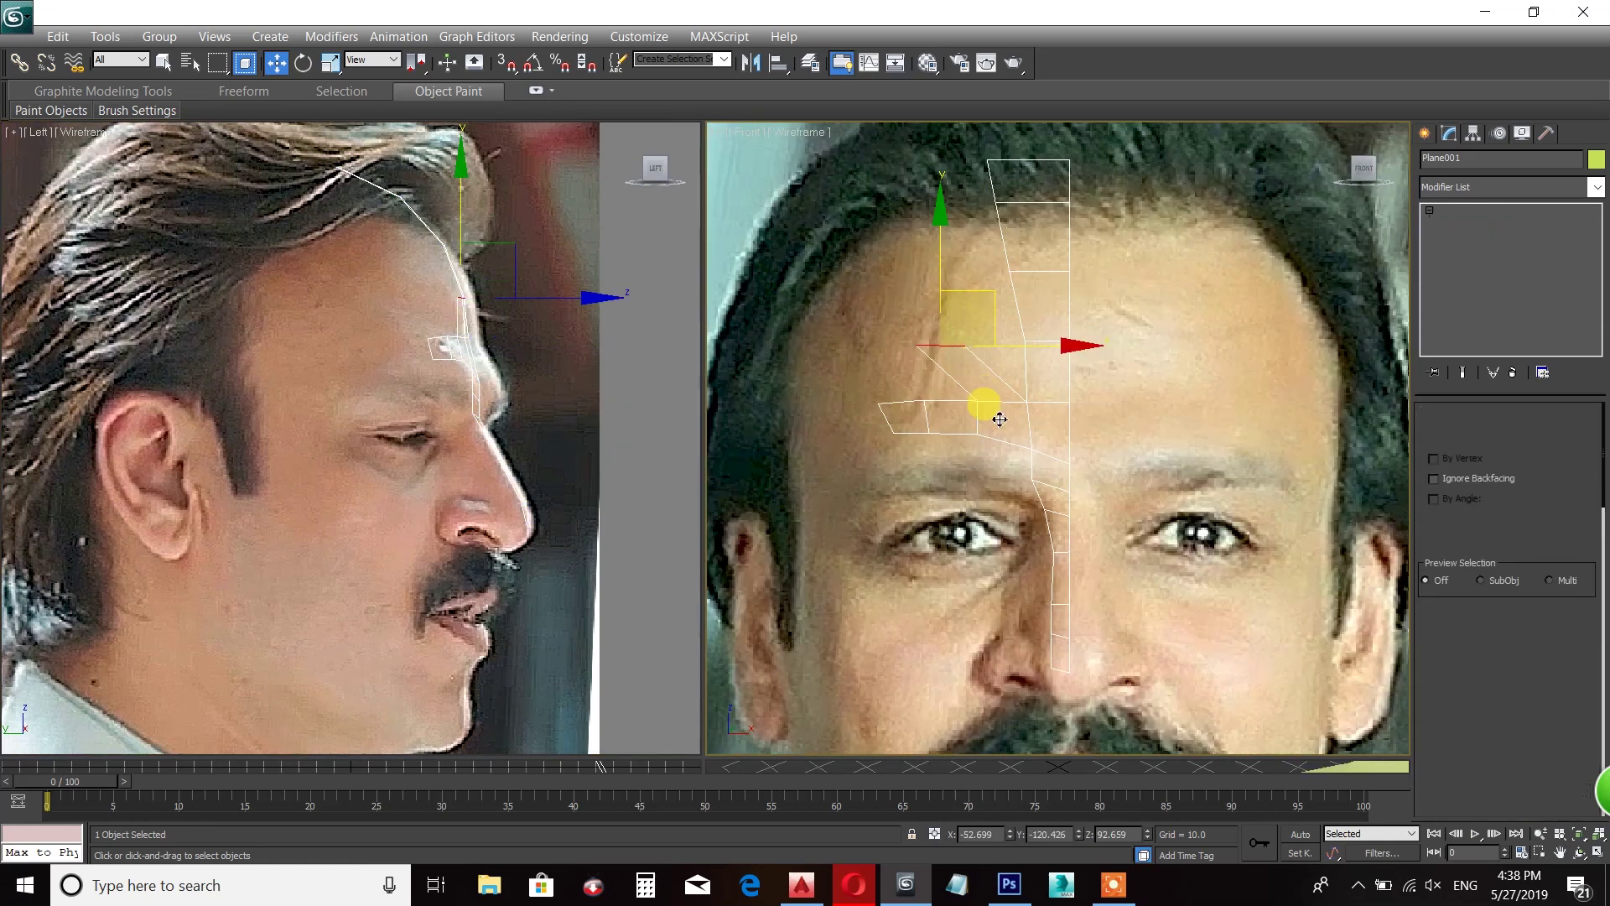
key(1)
drag(981, 369, 970, 357)
right_click(965, 350)
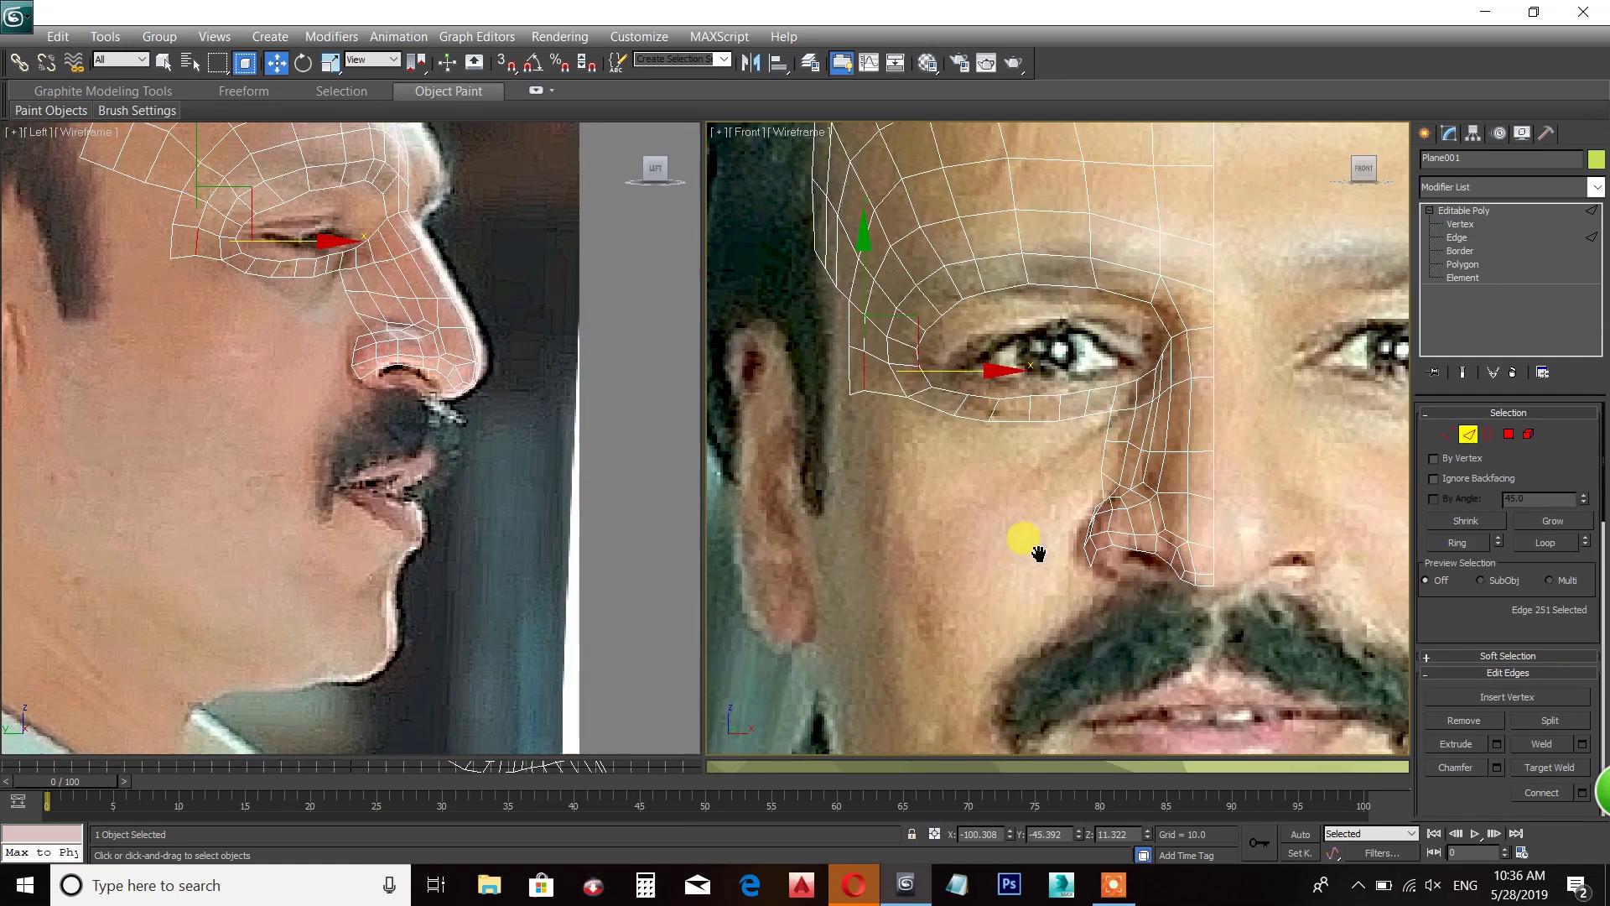
- Extend a lower edge of the eye mesh down onto the cheek below the outer eye corner, placing its vertices in both views
scroll(1036, 537, up, 2)
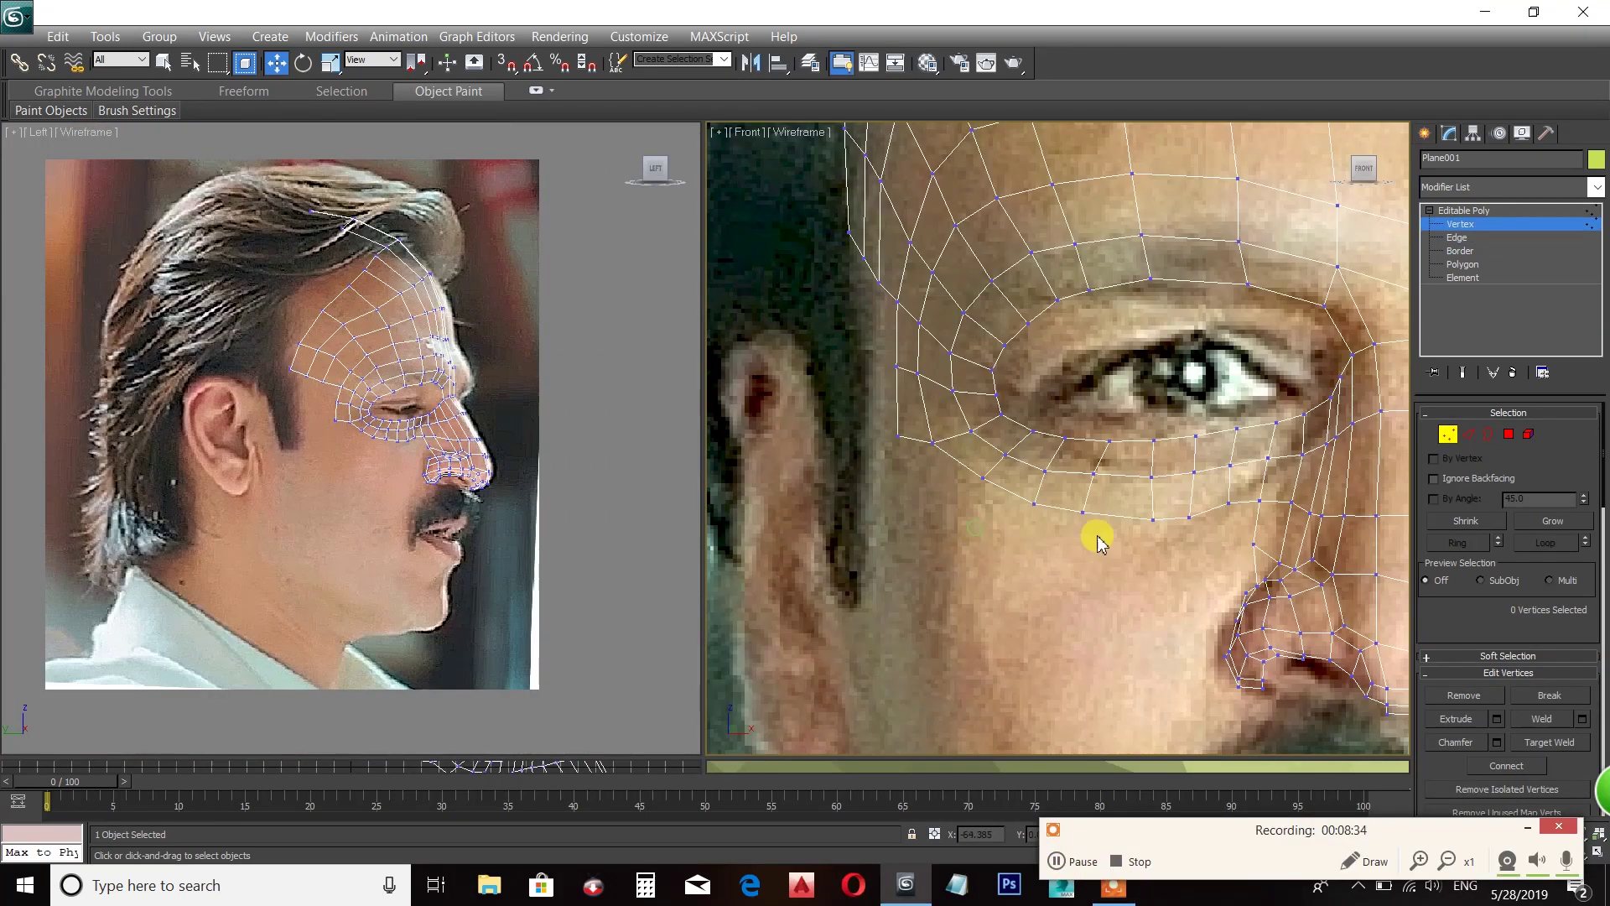
scroll(1090, 537, down, 5)
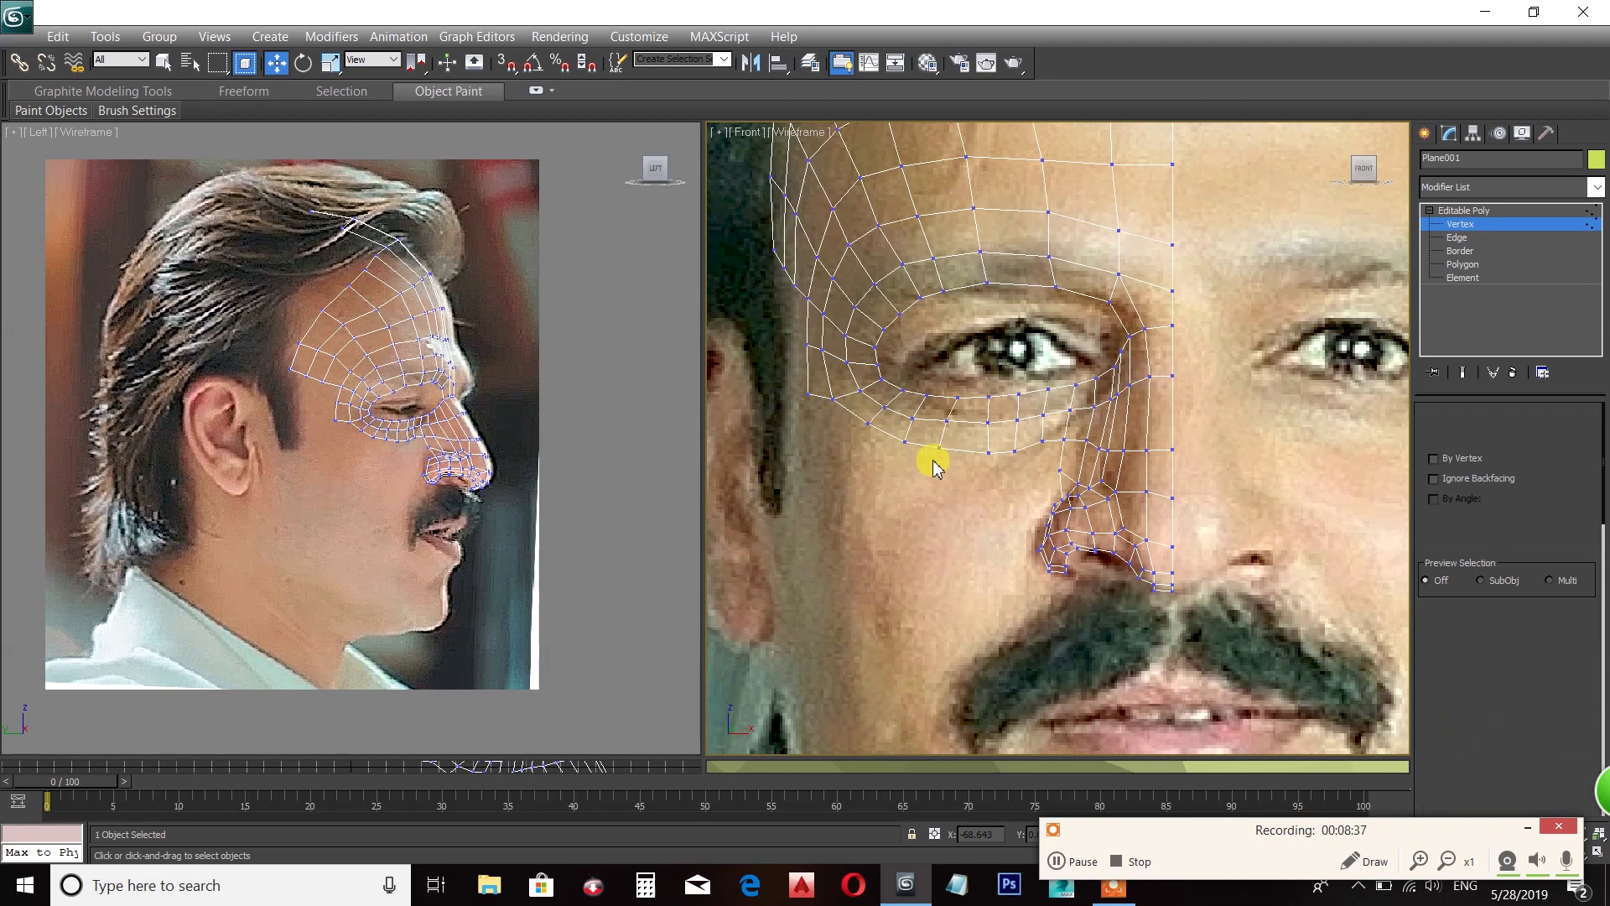
key(2)
click(953, 352)
scroll(452, 445, up, 6)
key(1)
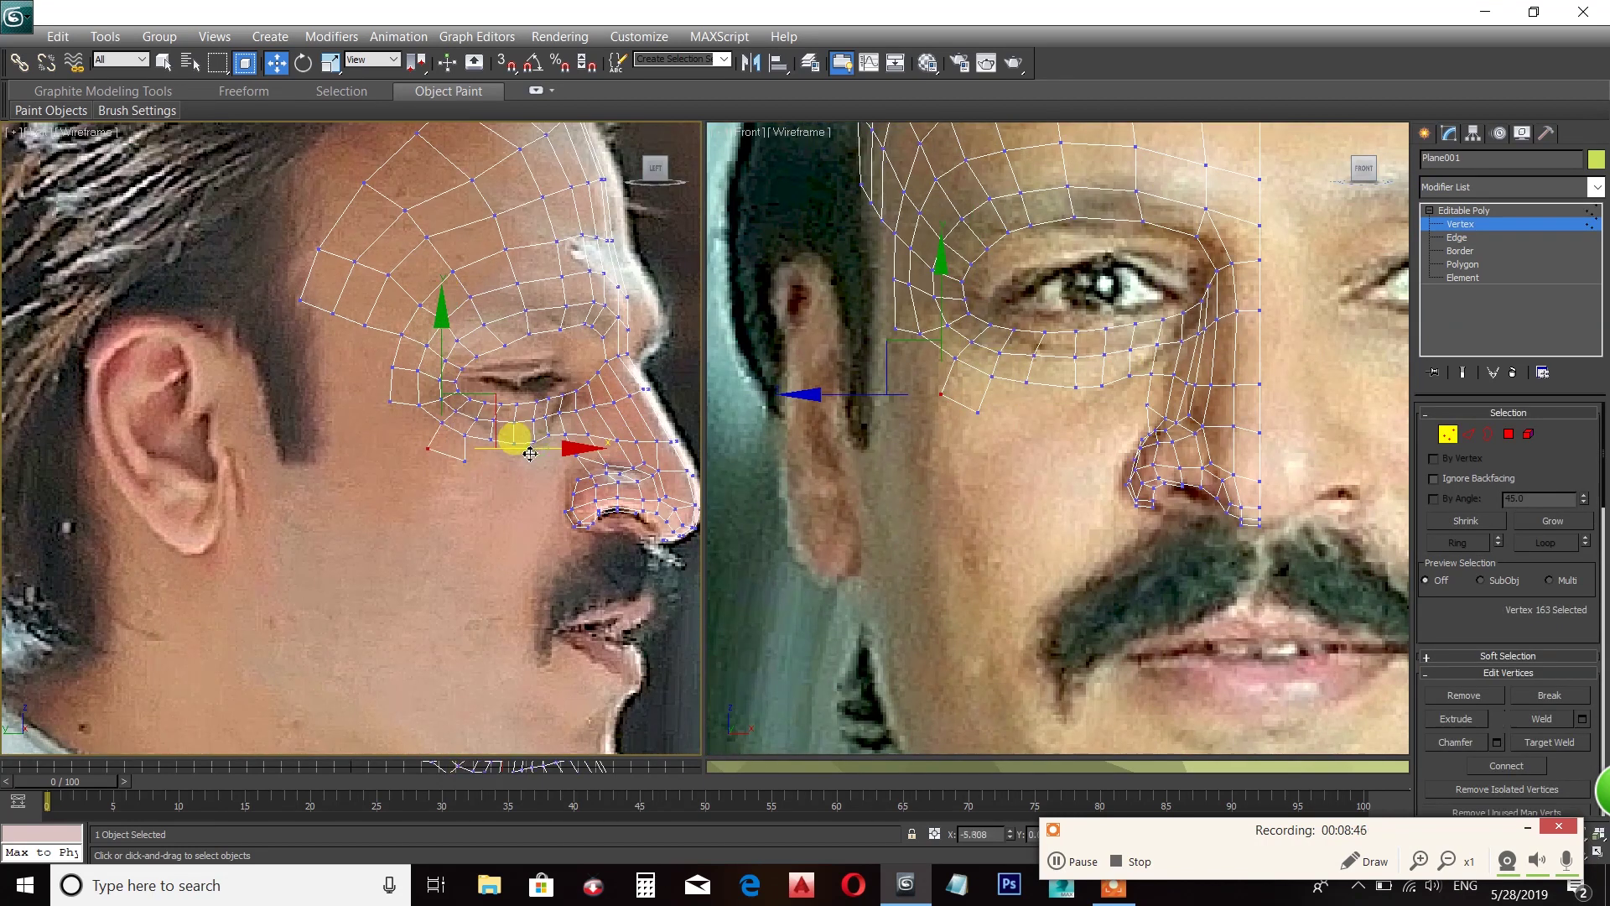
- Extend the eye mesh downward beside the nostril, position the new vertices, and activate Target Weld for them
click(998, 453)
click(1082, 445)
click(1147, 405)
right_click(1143, 406)
click(1071, 546)
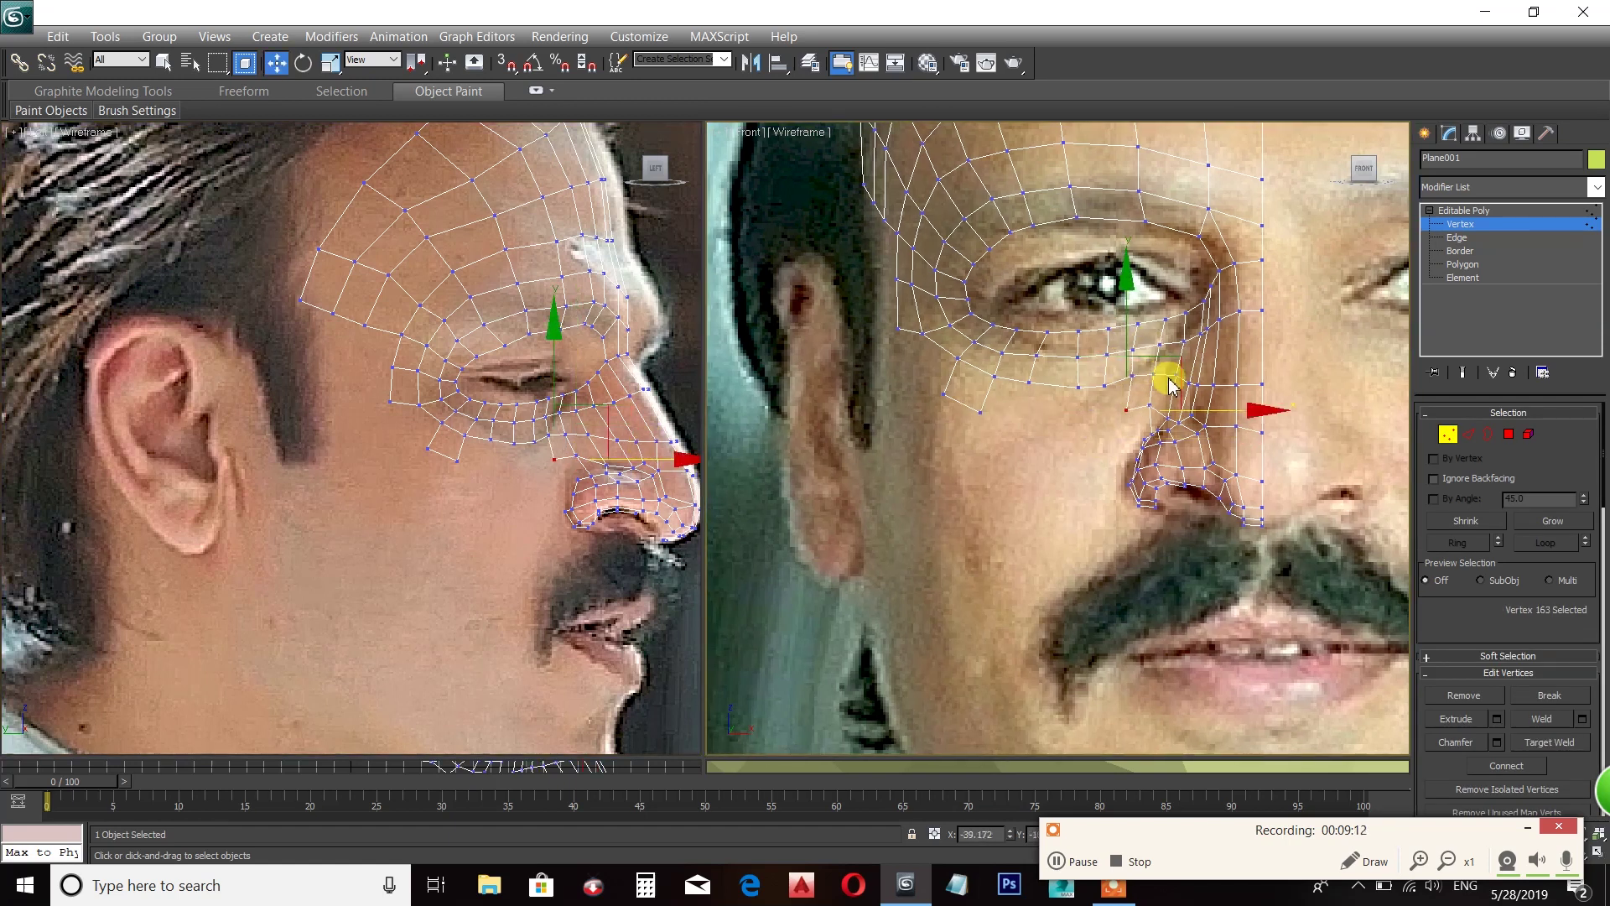
right_click(1121, 395)
click(1082, 530)
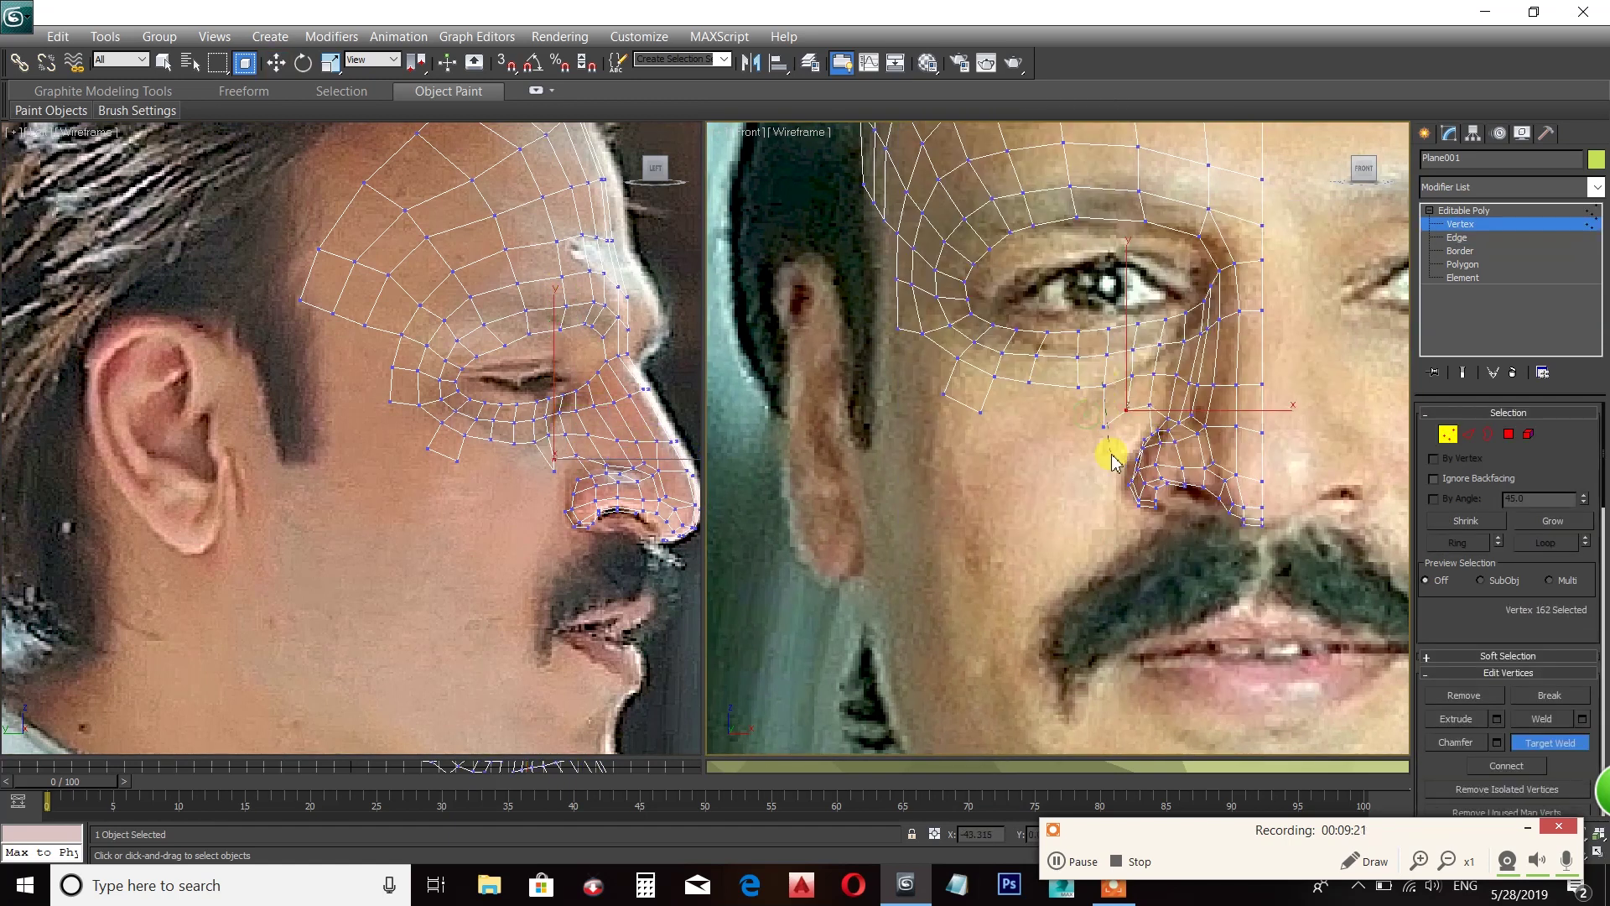
- Copy the cheek polygon's side edge outward from the nose and target-weld its vertices to the row under the eye
right_click(1074, 411)
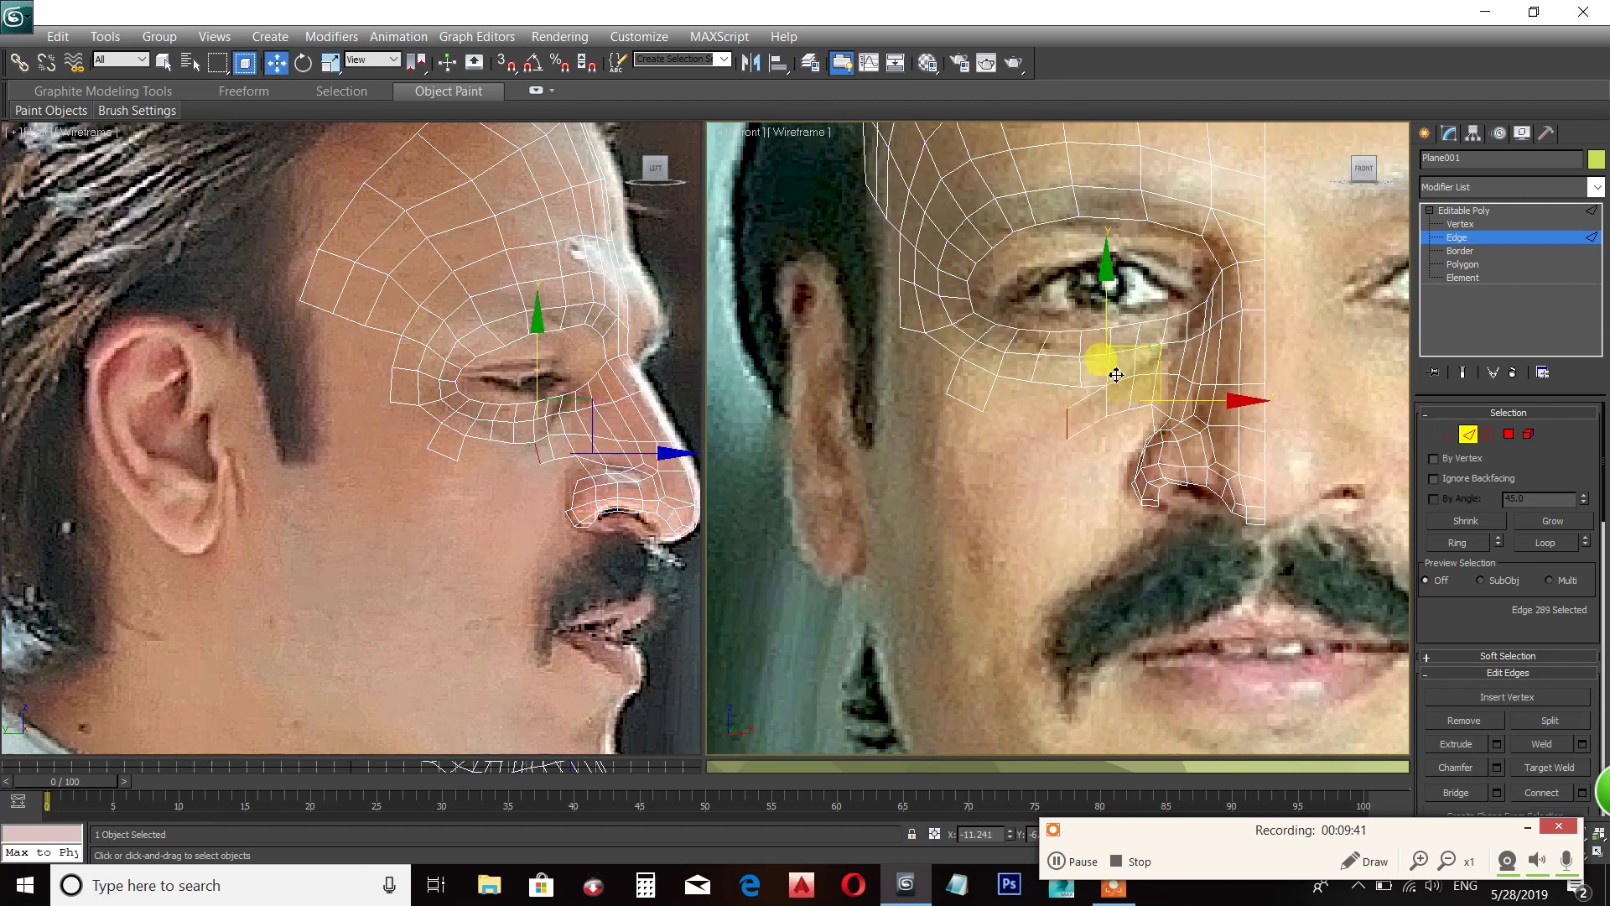
right_click(1104, 359)
click(1069, 428)
click(1073, 423)
click(1061, 396)
click(1082, 386)
click(629, 473)
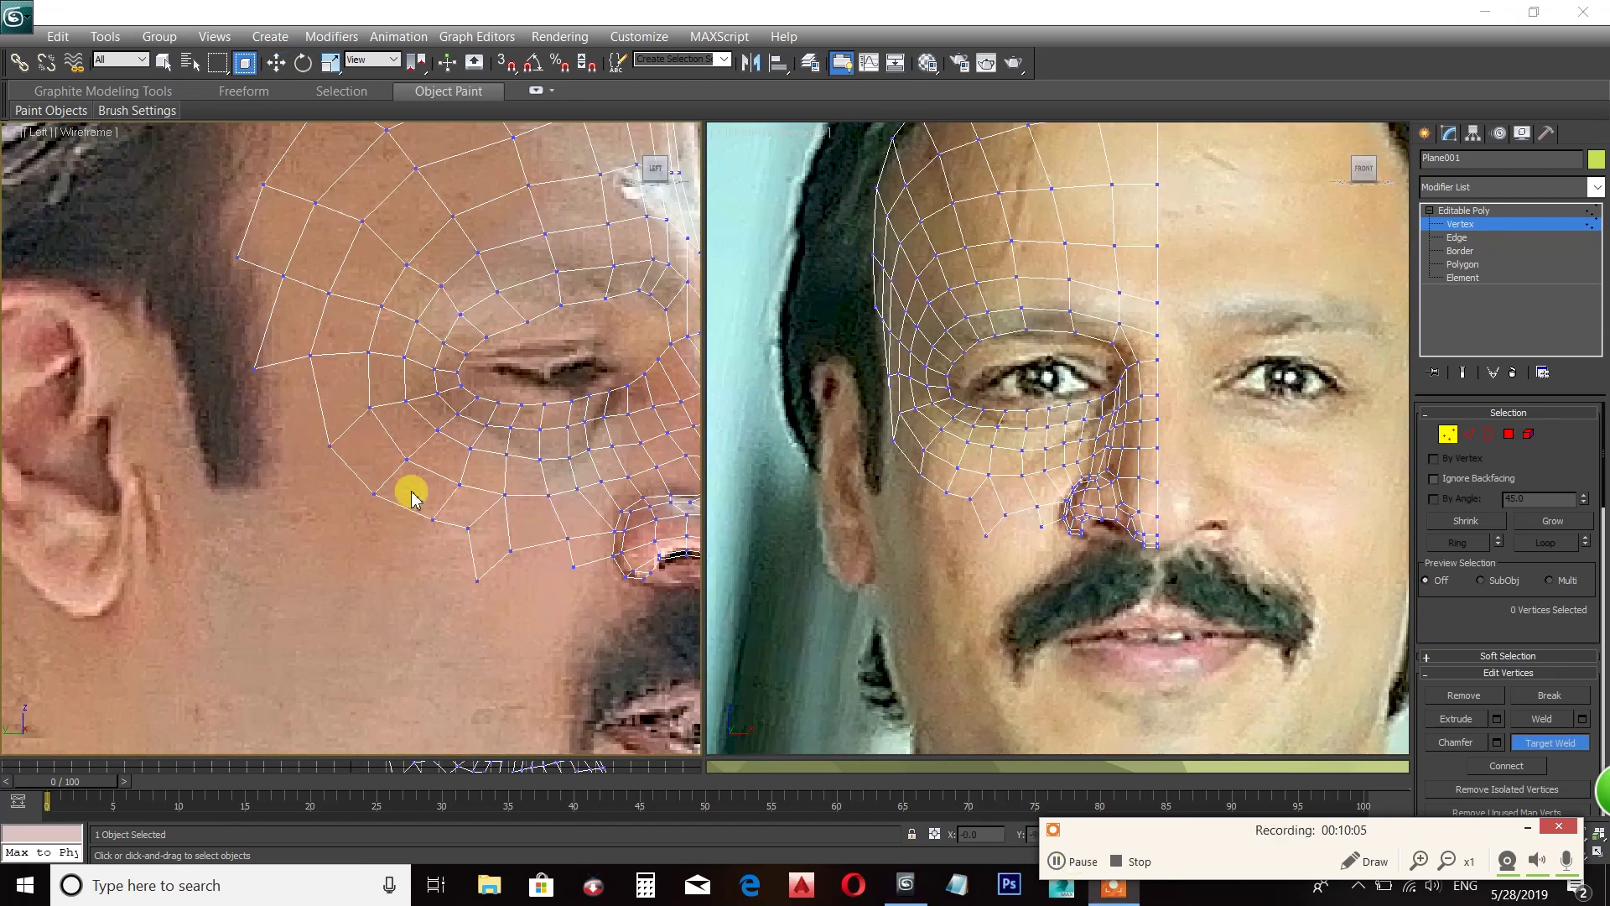
- Extend the mesh down the temple beside the sideburn in the Left view and join it to the outer eye rows
scroll(550, 460, down, 3)
click(256, 364)
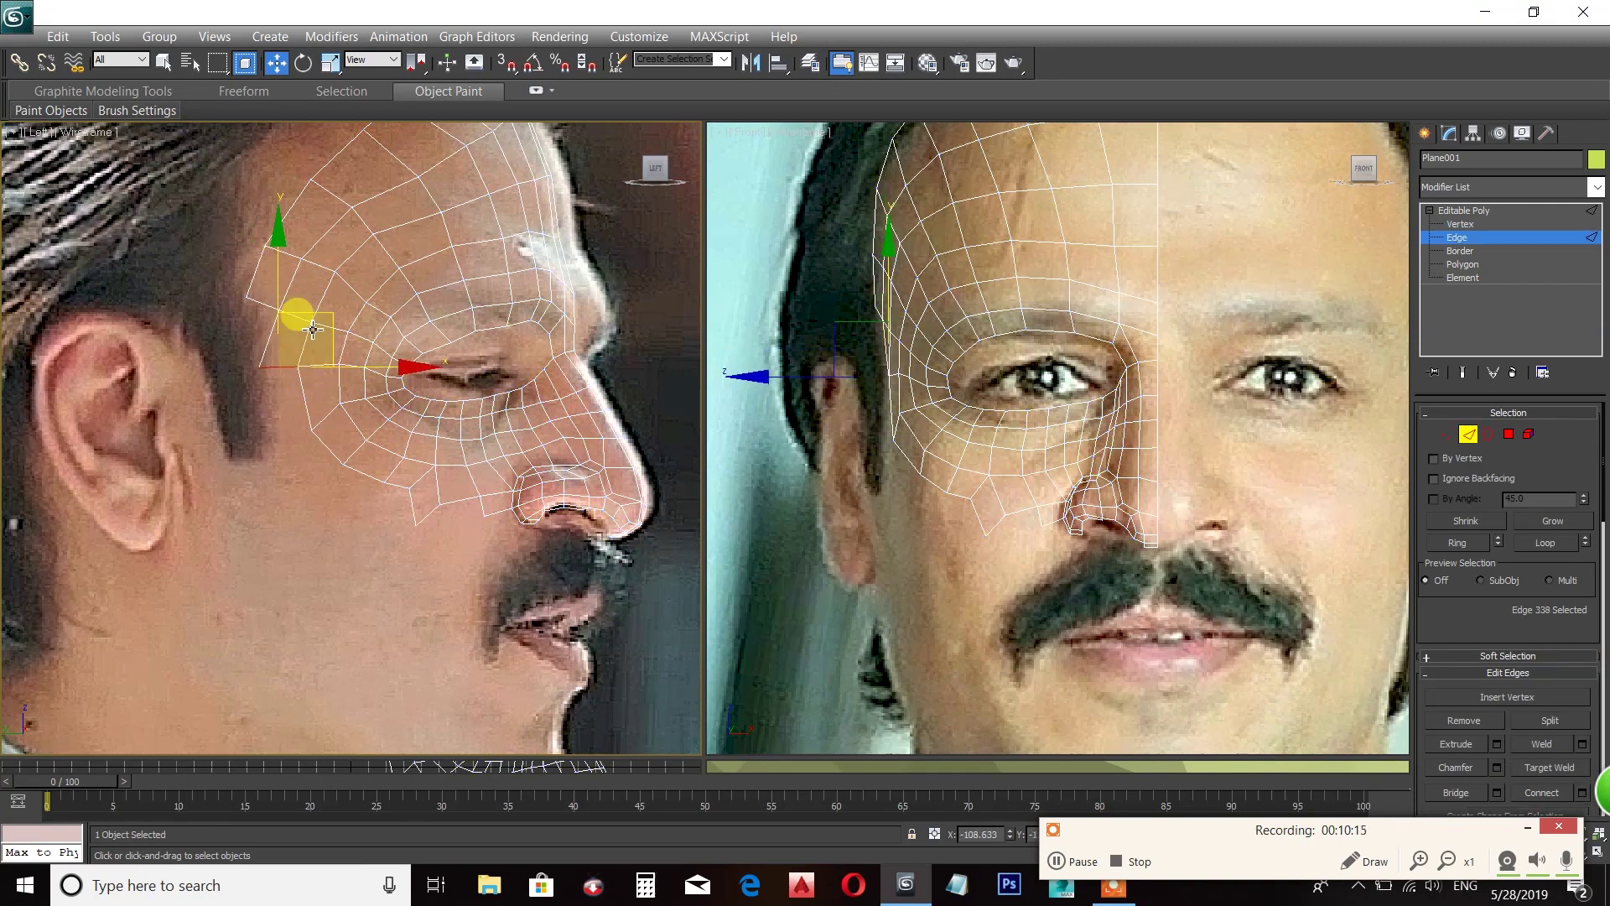
click(257, 367)
click(288, 431)
click(342, 360)
click(335, 471)
scroll(395, 511, down, 3)
- Copy the lower temple edge down beside the outer eye corner and adjust its vertices along the face's side in the Front view
key(2)
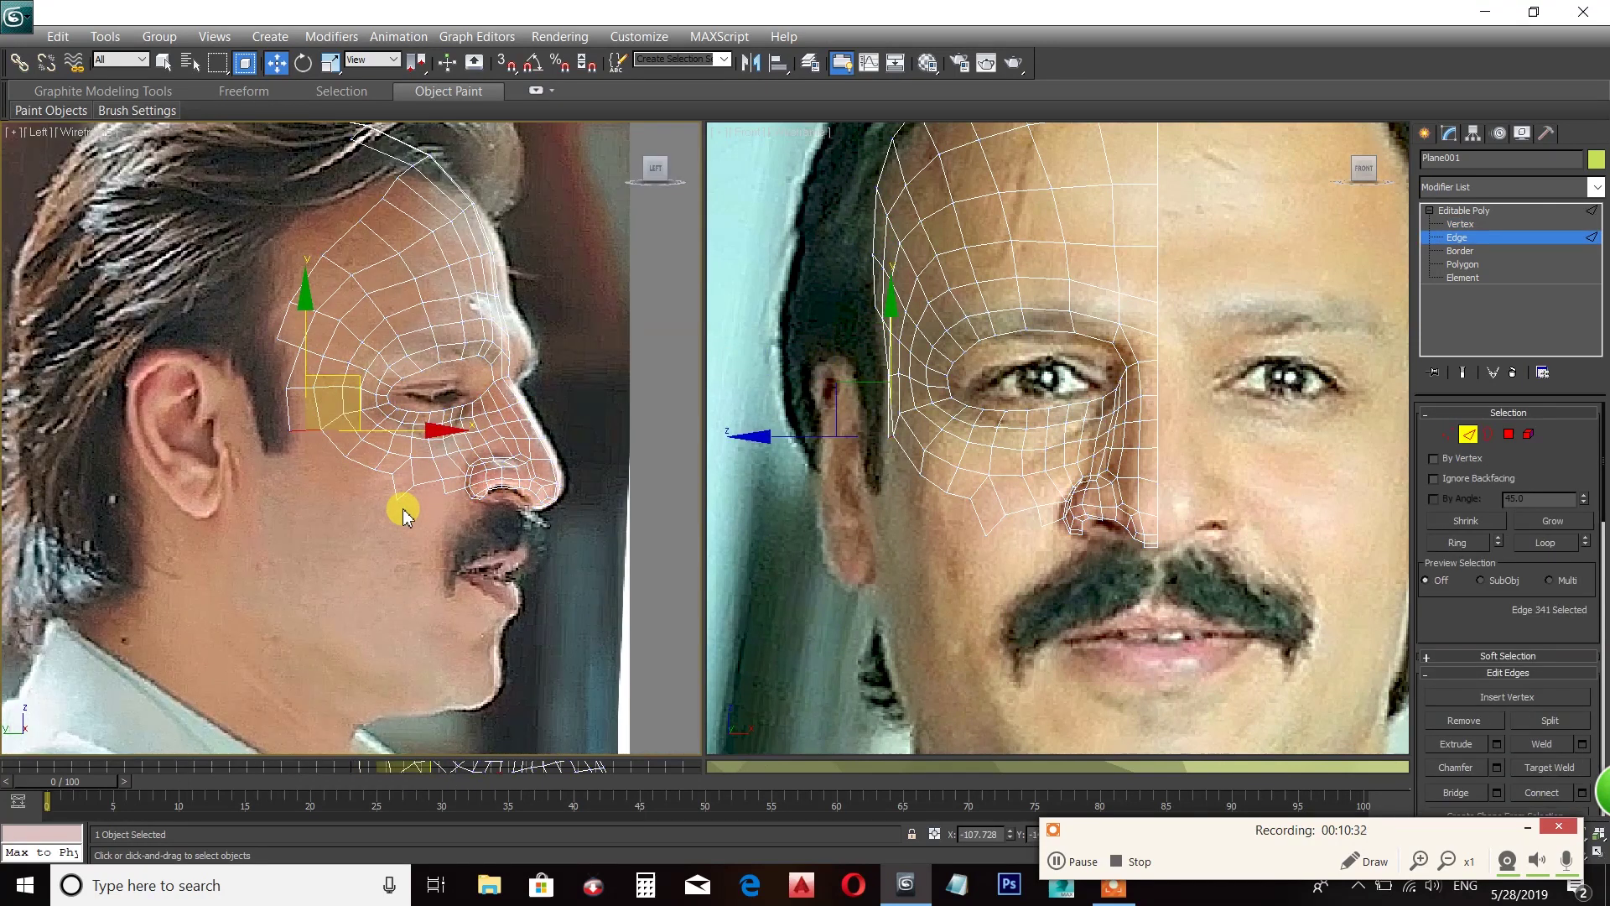
scroll(905, 461, up, 4)
key(1)
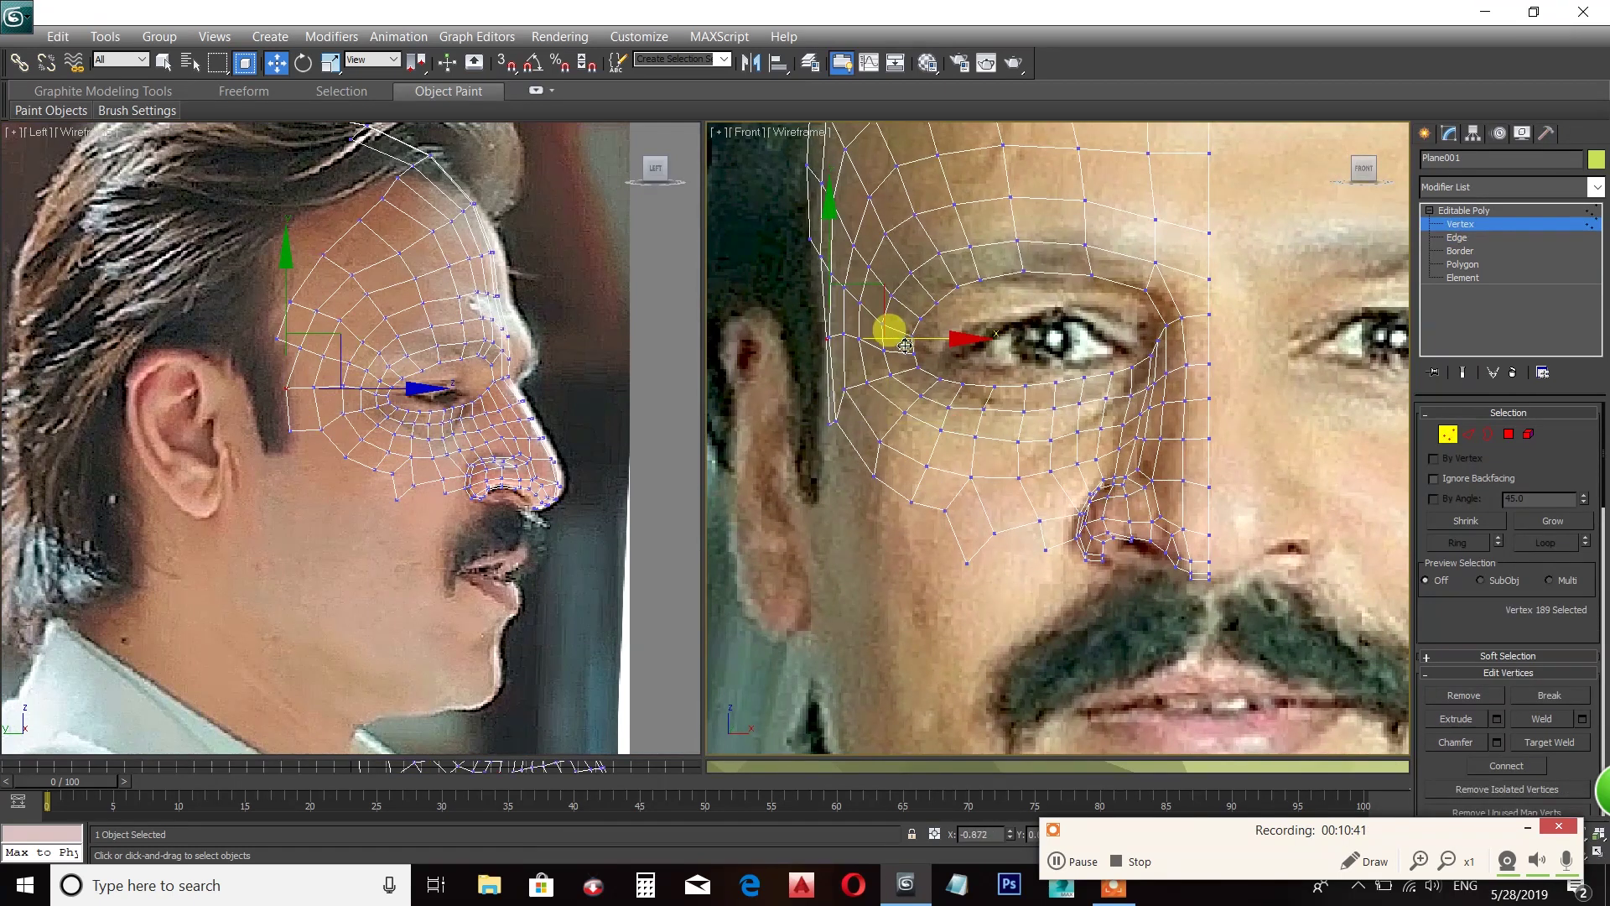
click(836, 422)
click(836, 428)
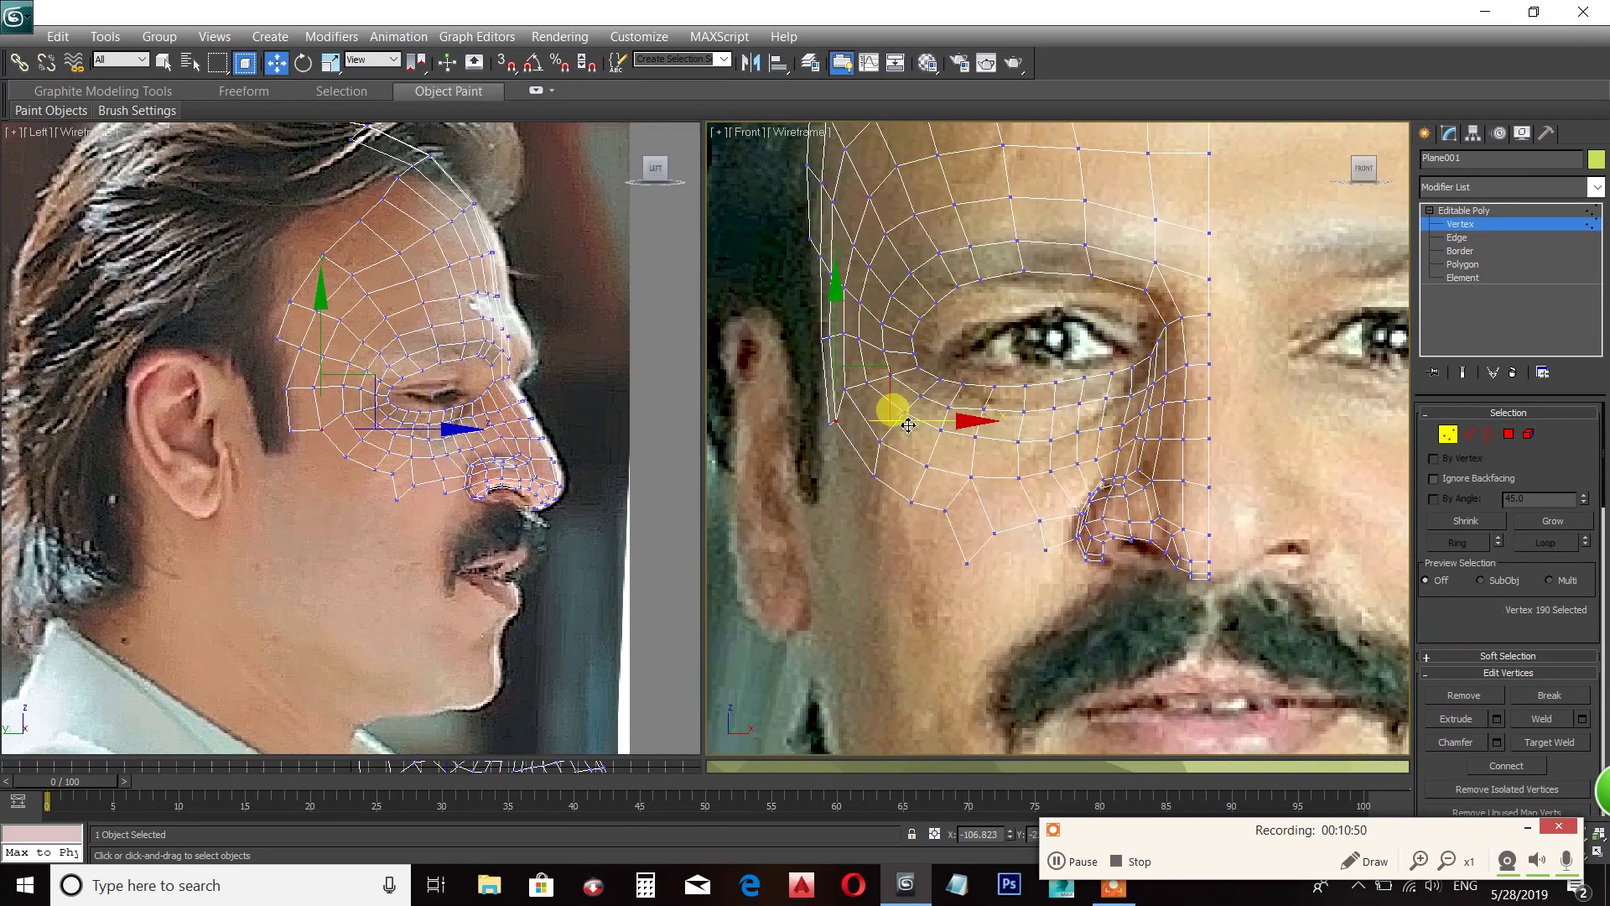